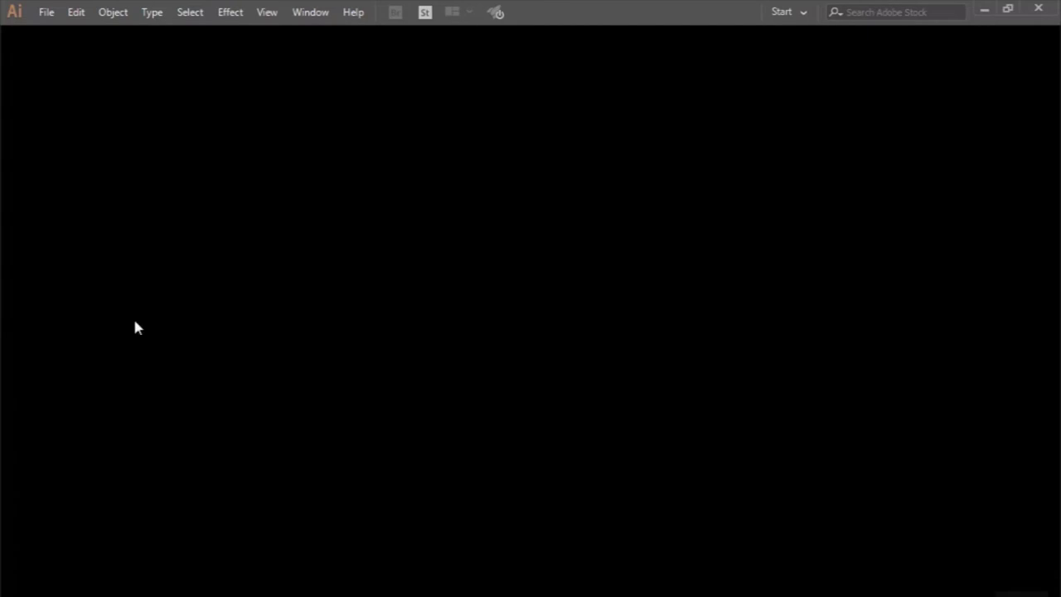
# Step: Create a new 2000 × 2000 px document named 'Realistic bottle cosmetic'
pyautogui.click(46, 13)
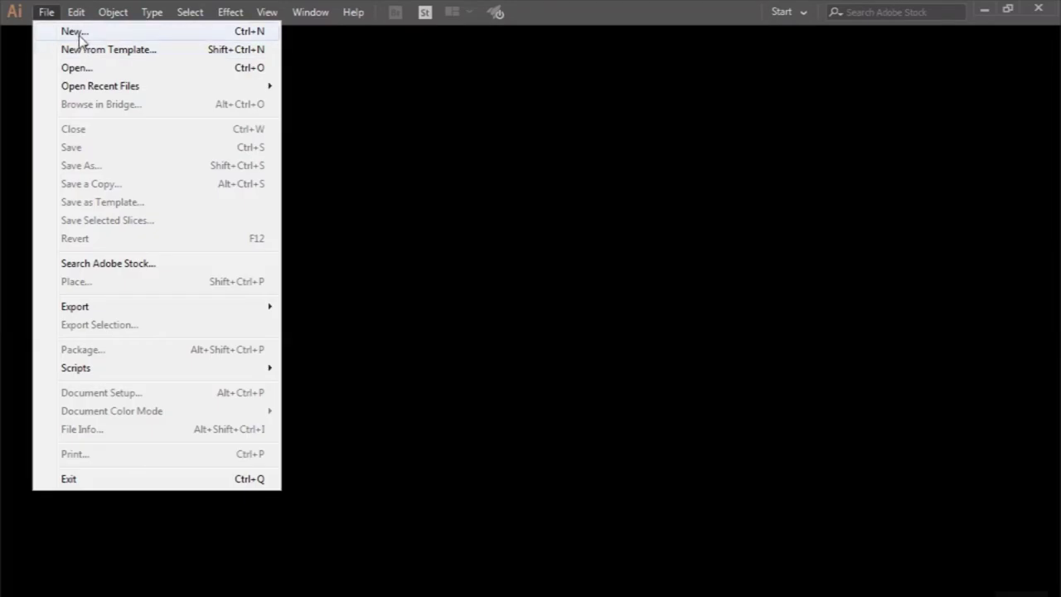
pyautogui.click(78, 32)
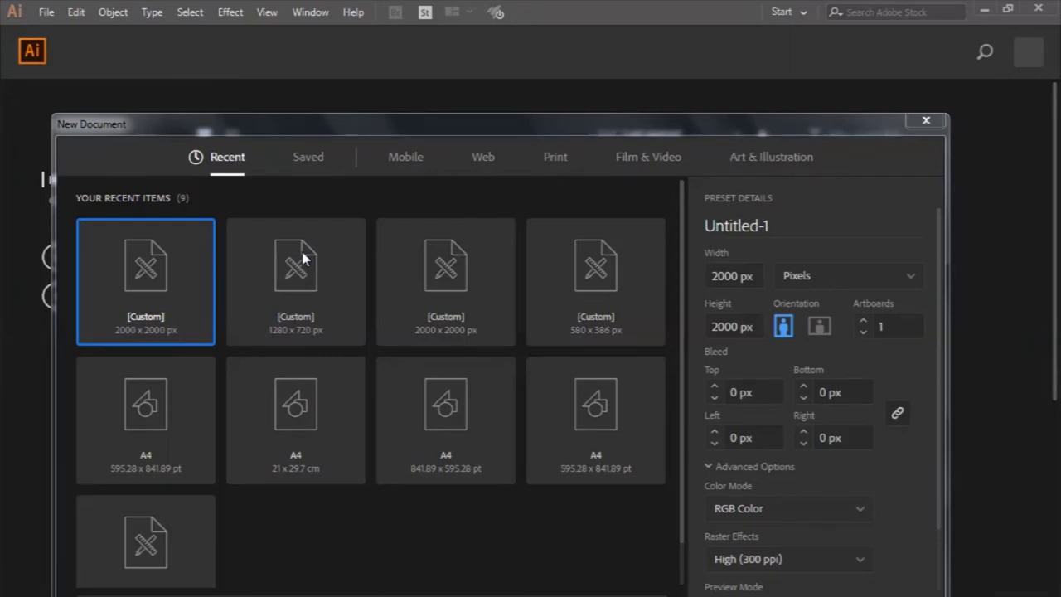
pyautogui.click(734, 231)
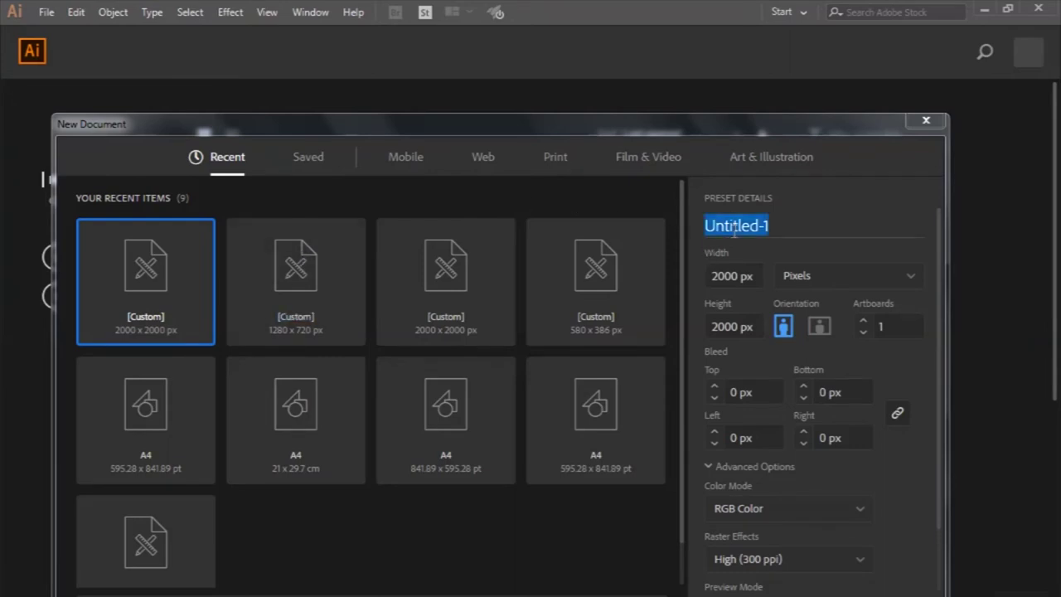
pyautogui.write('Realistic')
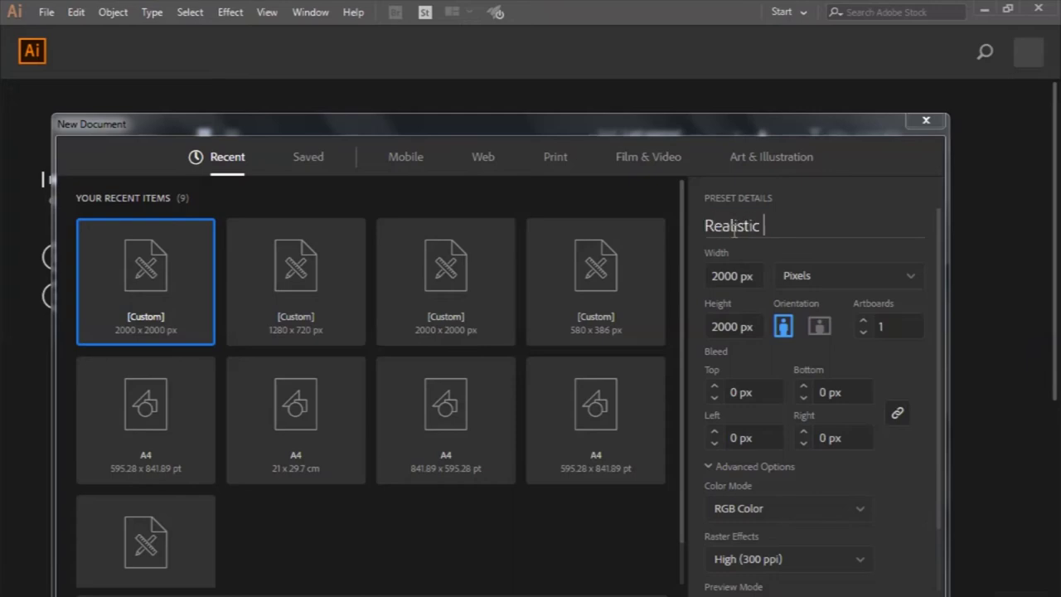
pyautogui.write(' bottle cosmetic')
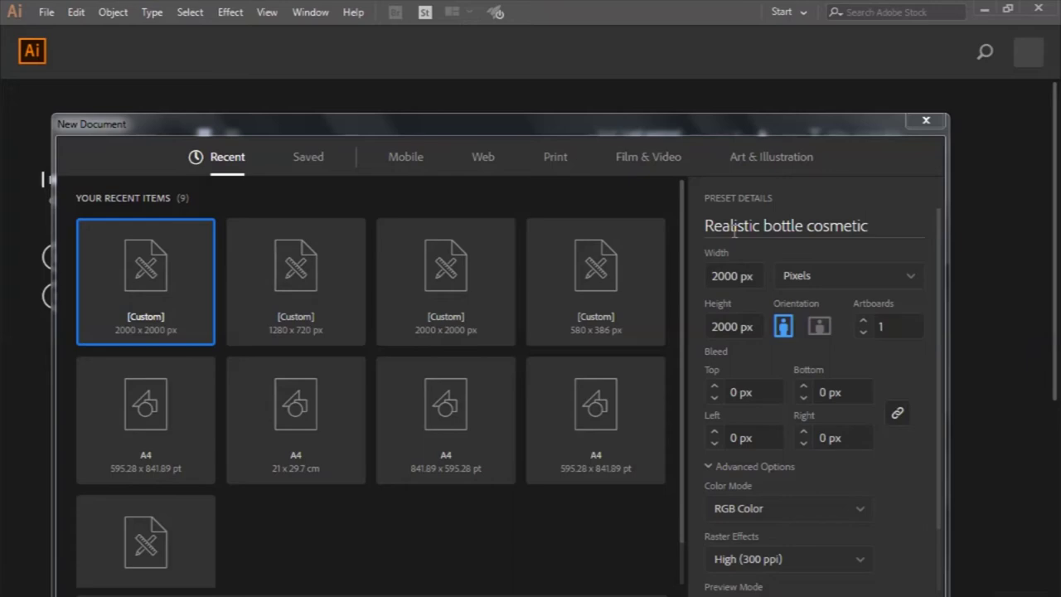
pyautogui.press('Escape')
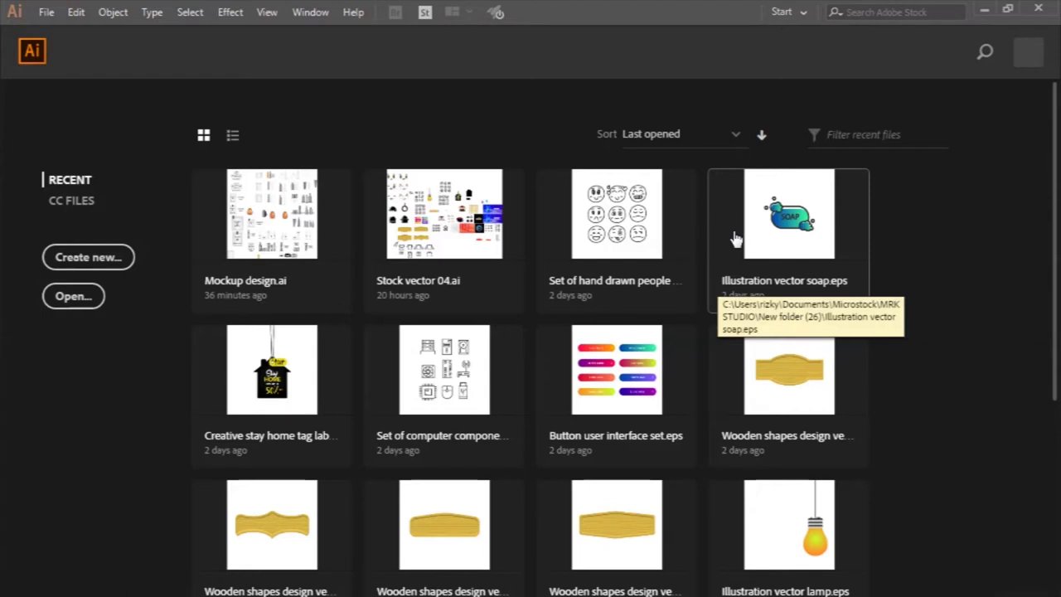
pyautogui.click(736, 239)
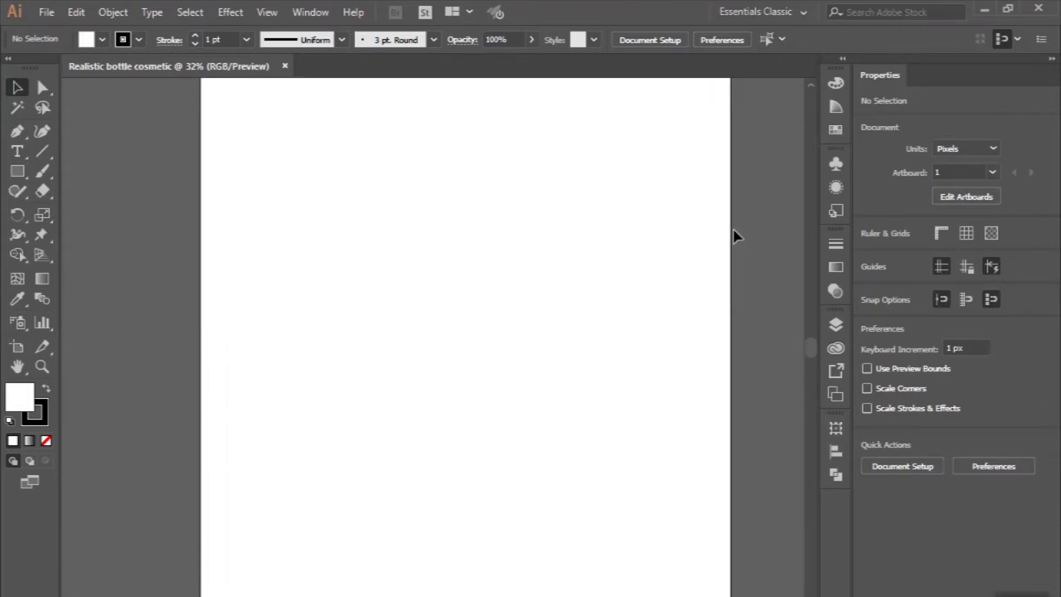
# Step: Draw a rectangle 800 px wide with exact dimensions on the artboard
pyautogui.click(17, 171)
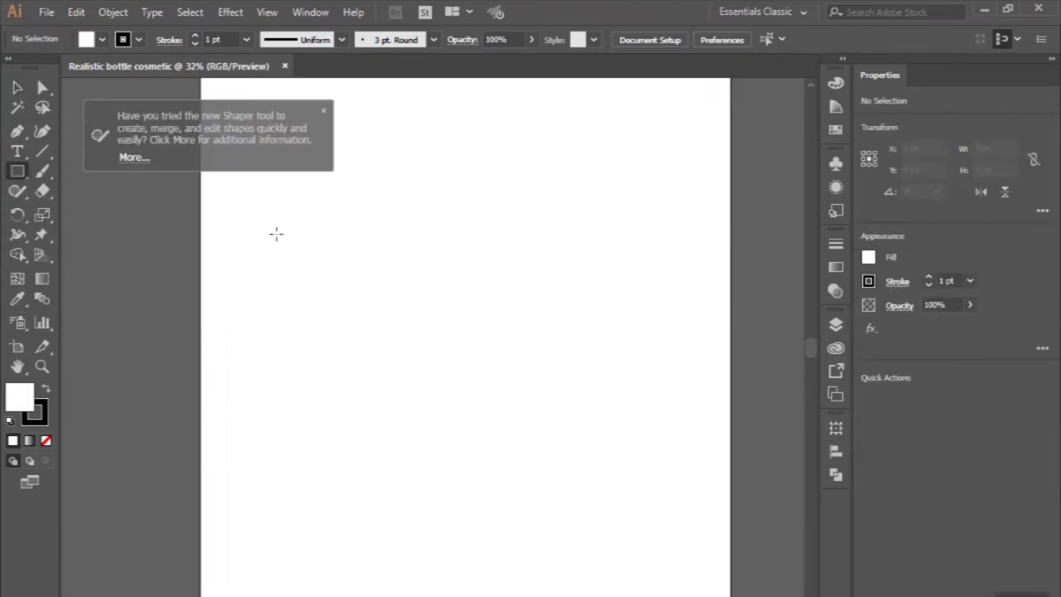
pyautogui.click(344, 242)
pyautogui.write('800')
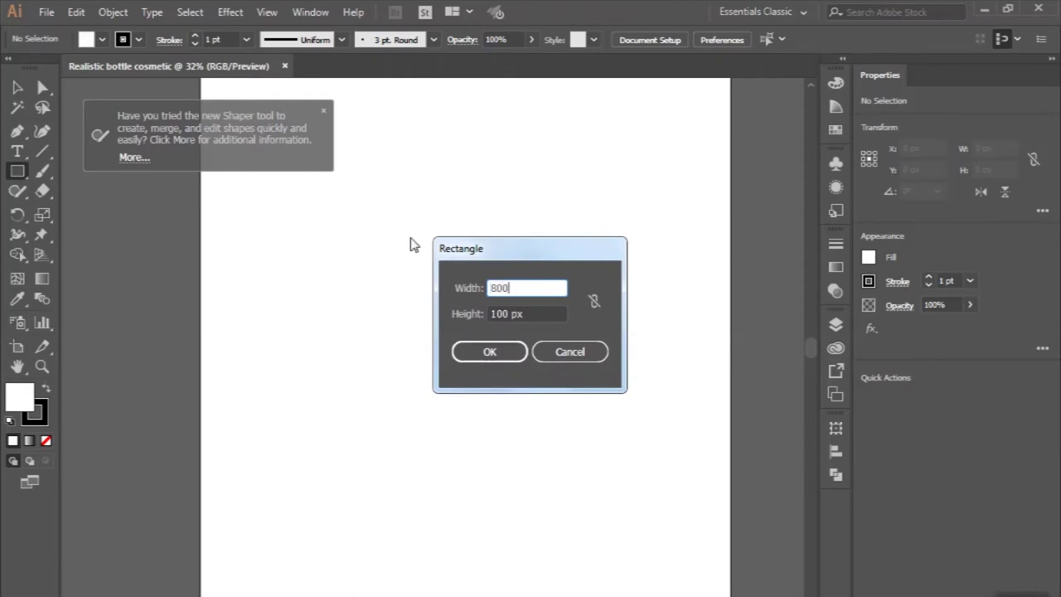
pyautogui.doubleClick(503, 313)
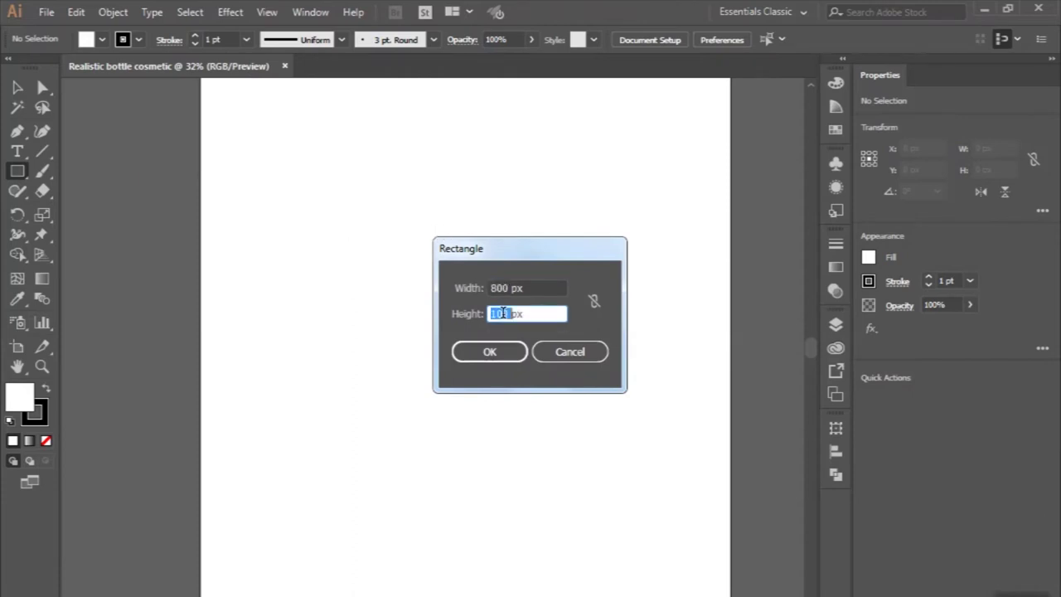
pyautogui.write('600')
pyautogui.press('Return')
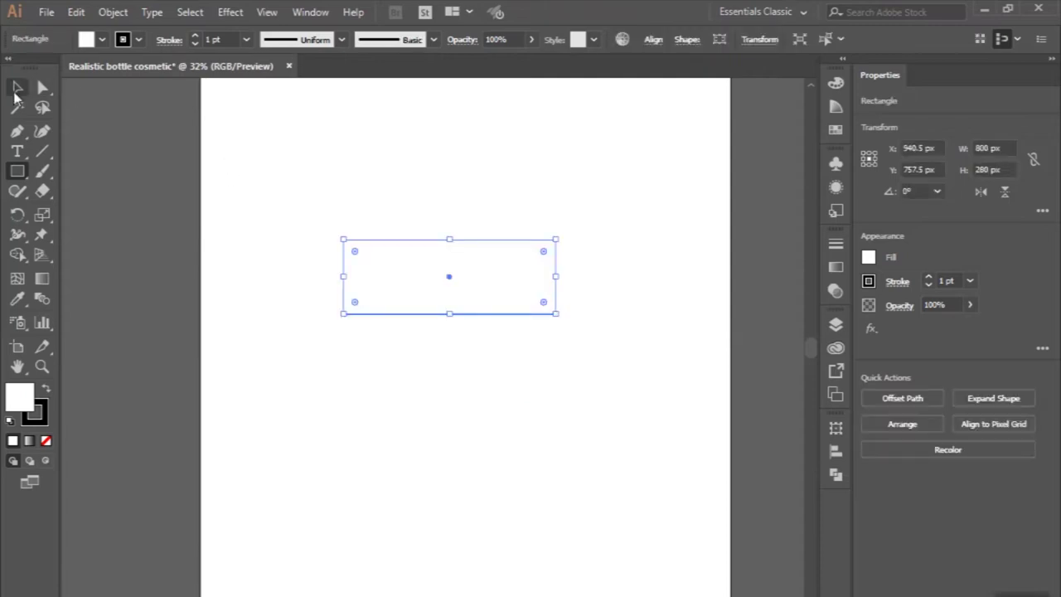
# Step: Give the rectangle a solid black fill and no stroke
pyautogui.click(15, 93)
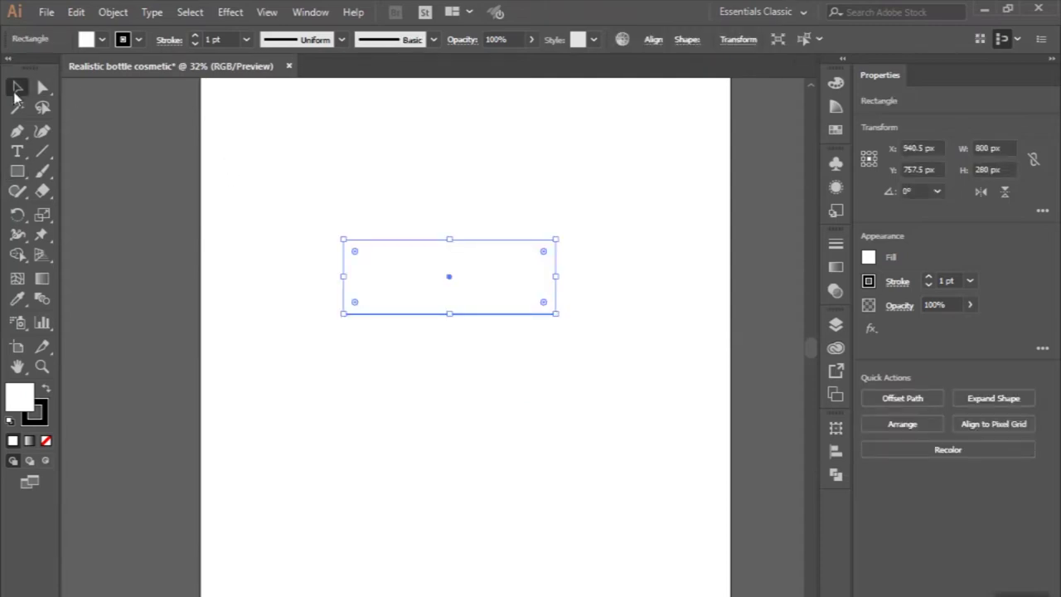
pyautogui.click(47, 390)
pyautogui.click(34, 412)
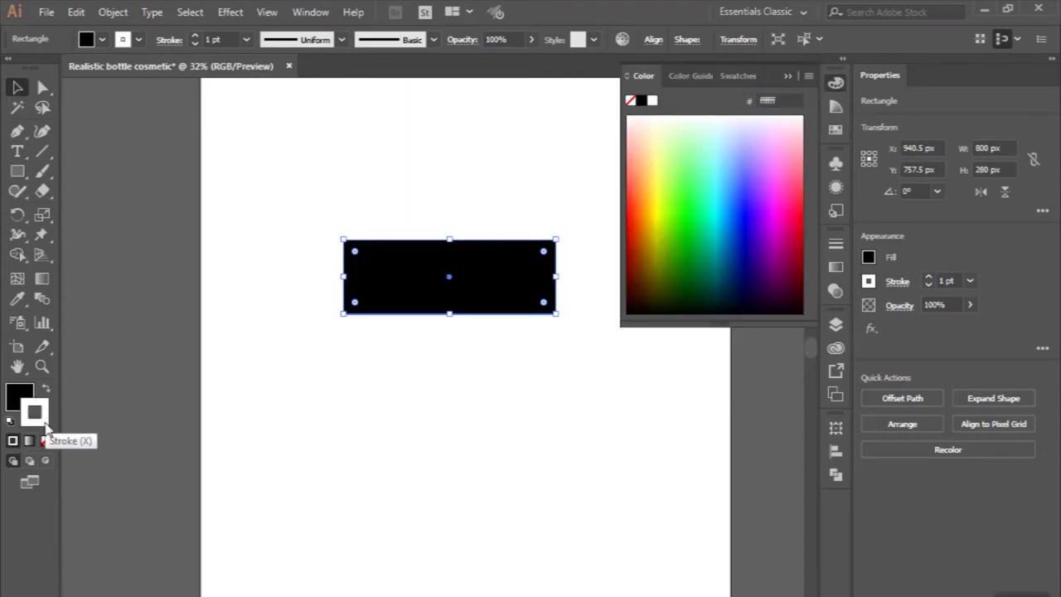
pyautogui.click(47, 441)
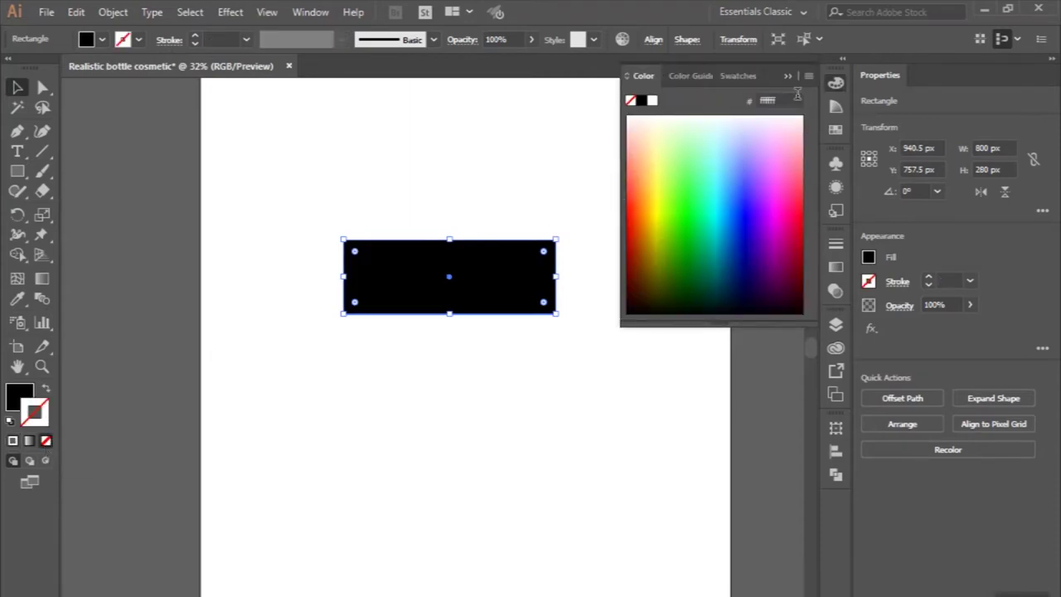
pyautogui.click(788, 76)
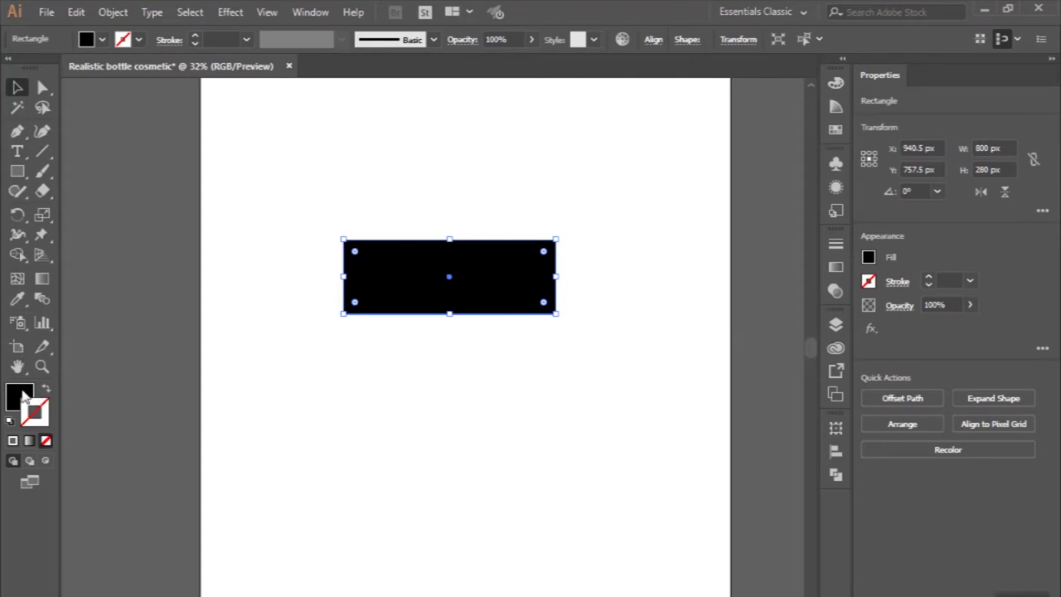
pyautogui.click(26, 396)
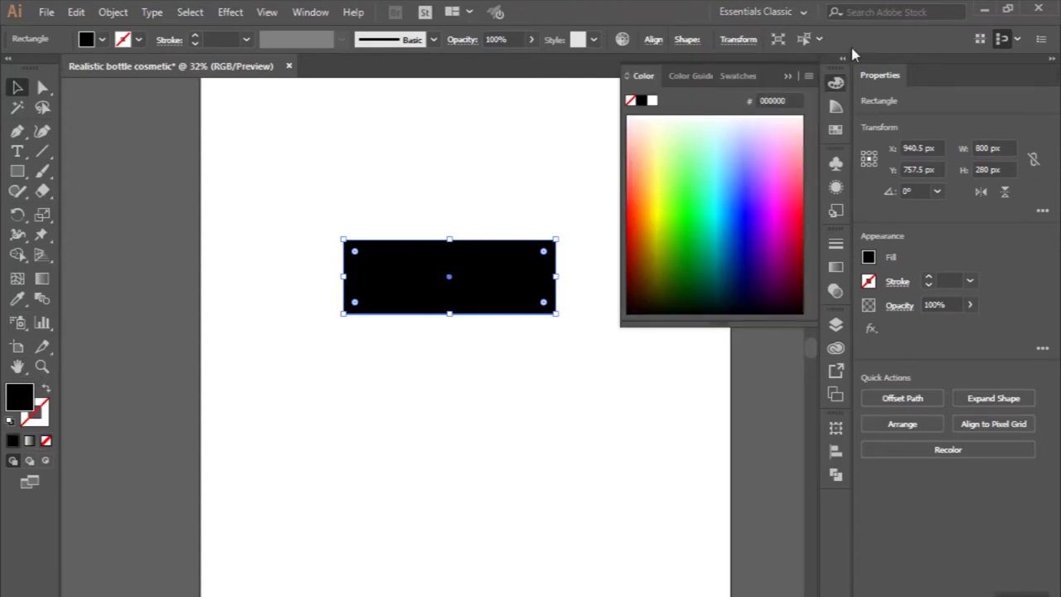
pyautogui.click(788, 76)
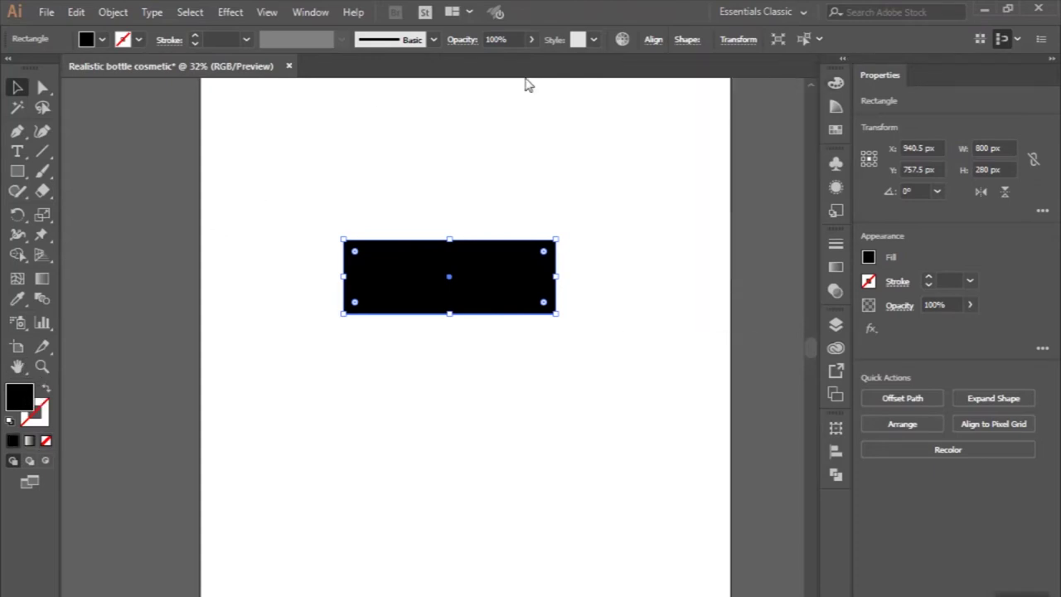
pyautogui.click(18, 170)
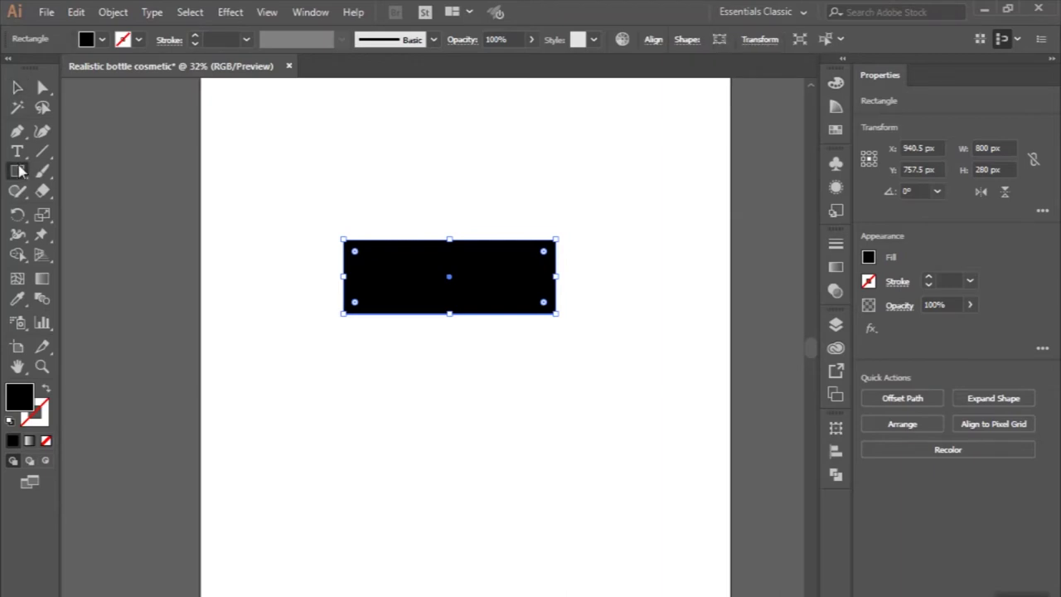
# Step: Draw a second rectangle of 1023 × 483 px
pyautogui.click(331, 382)
pyautogui.write('1')
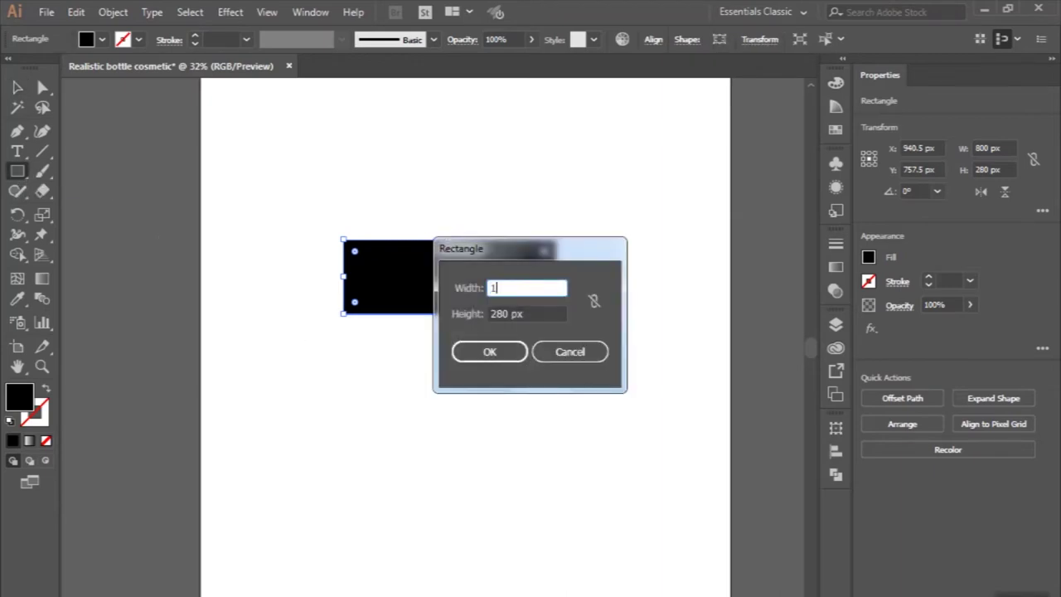
pyautogui.write('023')
pyautogui.press('Tab')
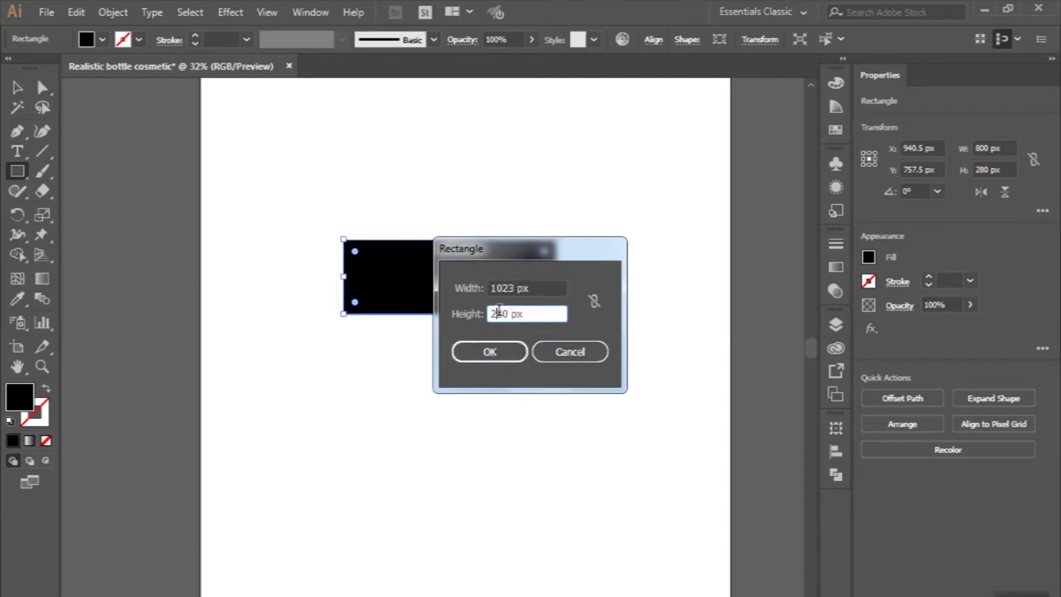
pyautogui.write('483')
pyautogui.press('Return')
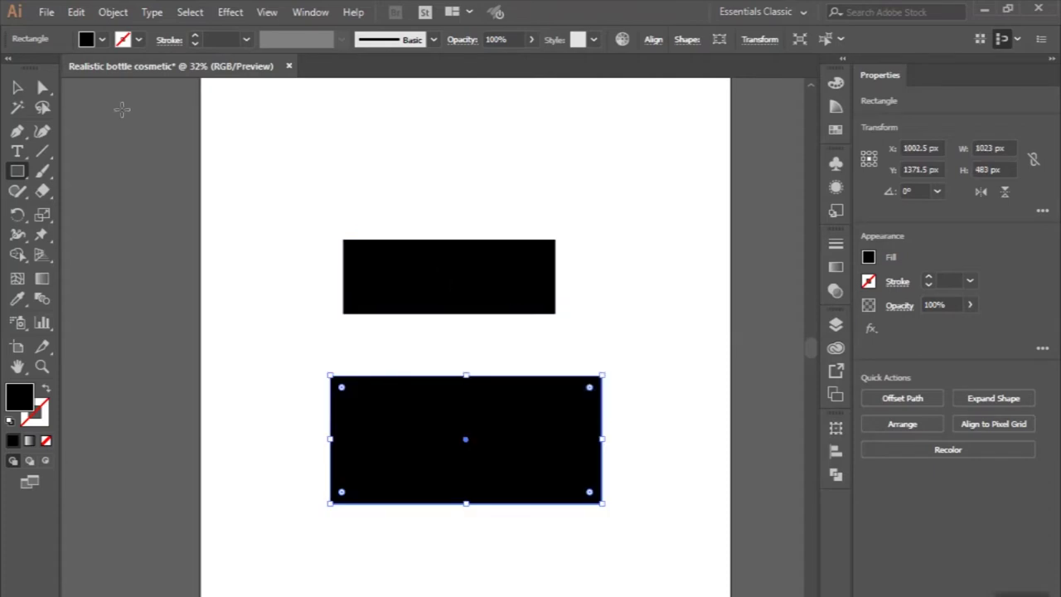
# Step: Move the larger rectangle up under the first and centre both horizontally
pyautogui.press('v')
pyautogui.moveTo(416, 457)
pyautogui.mouseDown()
pyautogui.moveTo(393, 358)
pyautogui.moveTo(373, 364)
pyautogui.mouseUp()
pyautogui.hotkey('ctrl', 'shift', 'a')
pyautogui.moveTo(282, 176); pyautogui.dragTo(417, 350)
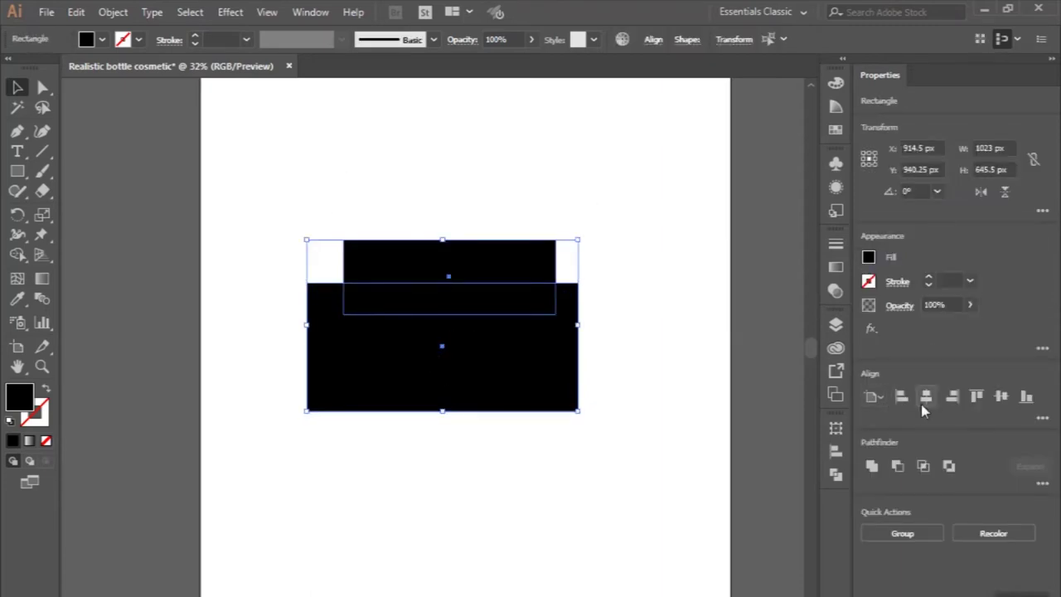
pyautogui.click(924, 403)
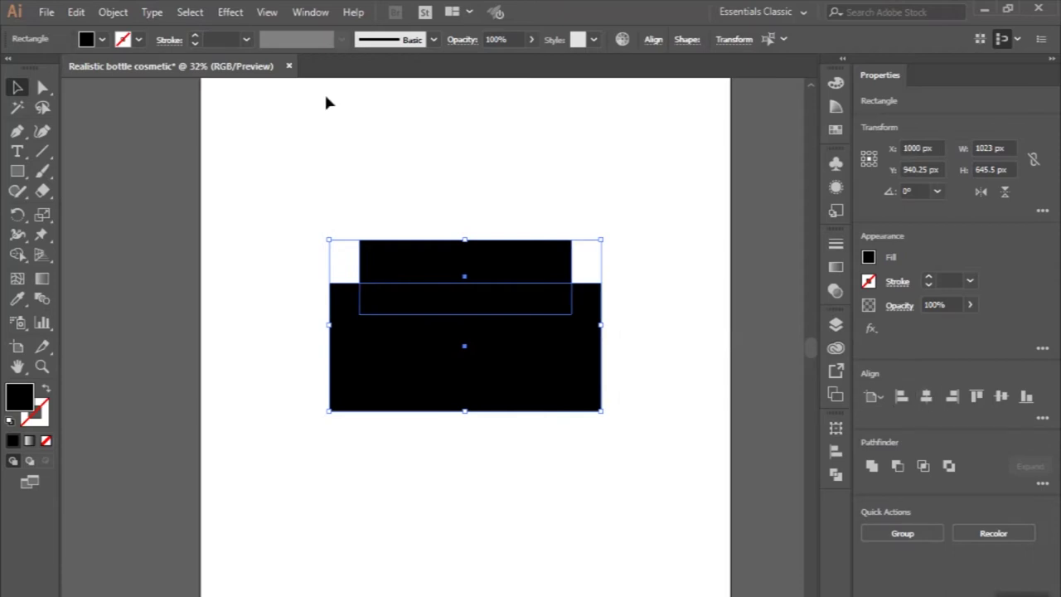
pyautogui.click(244, 10)
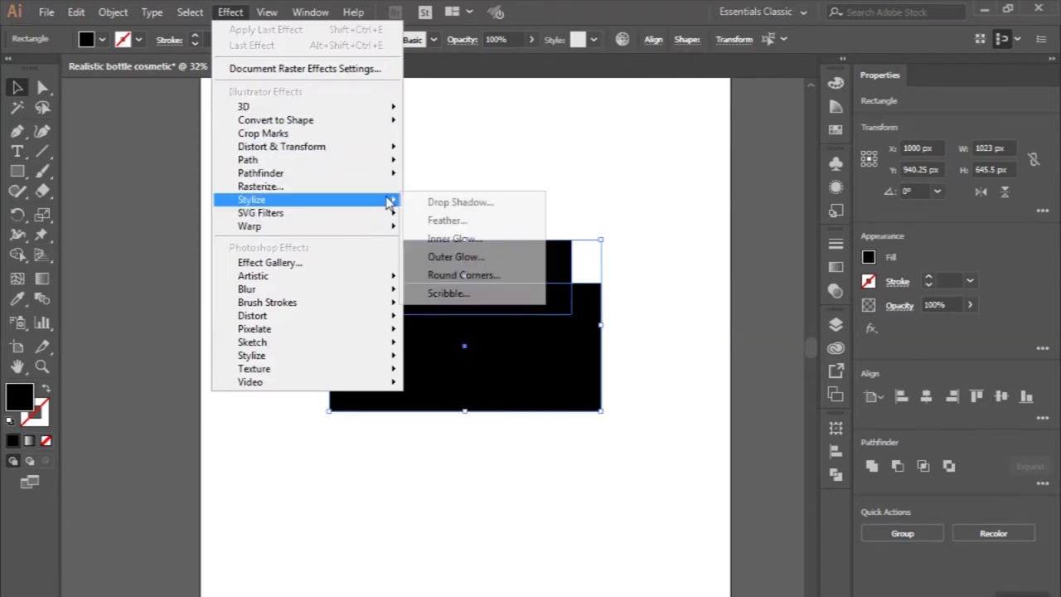
pyautogui.moveTo(252, 199)
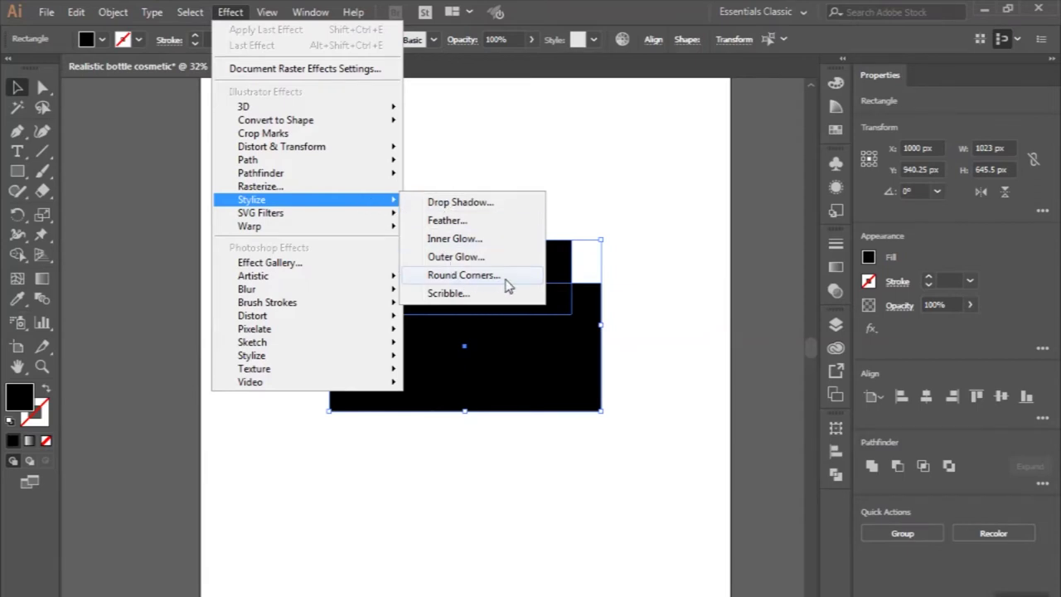
# Step: Apply a Round Corners effect with a 70 px radius to both rectangles
pyautogui.click(508, 276)
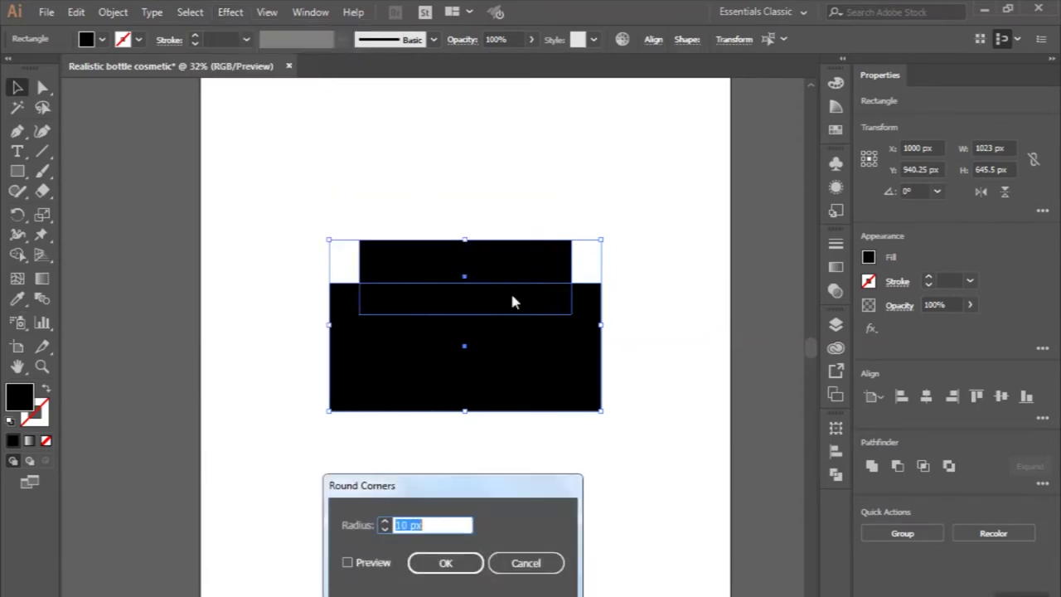
pyautogui.click(357, 564)
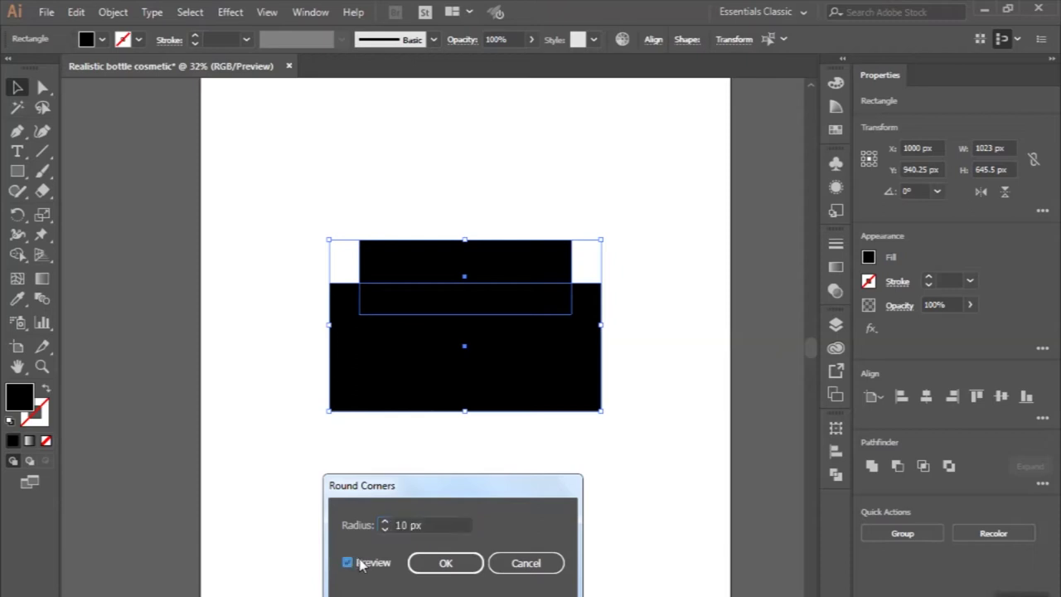
pyautogui.press('Up')
pyautogui.press('Up')
pyautogui.press('Up')
pyautogui.press('Up')
pyautogui.press('Up')
pyautogui.press('Up')
pyautogui.press('Up')
pyautogui.press('Up')
pyautogui.press('Up')
pyautogui.press('Up')
pyautogui.press('Up')
pyautogui.press('Up')
pyautogui.press('Up')
pyautogui.press('Up')
pyautogui.press('Up')
pyautogui.press('Up')
pyautogui.press('Up')
pyautogui.press('Up')
pyautogui.press('Up')
pyautogui.press('Up')
pyautogui.press('Up')
pyautogui.press('Up')
pyautogui.press('Up')
pyautogui.press('Up')
pyautogui.press('Up')
pyautogui.press('Up')
pyautogui.press('Up')
pyautogui.press('Up')
pyautogui.press('Up')
pyautogui.press('Up')
pyautogui.press('Up')
pyautogui.press('Up')
pyautogui.press('Up')
pyautogui.press('Up')
pyautogui.press('Up')
pyautogui.press('Up')
pyautogui.press('Up')
pyautogui.press('Up')
pyautogui.press('Up')
pyautogui.press('Up')
pyautogui.press('Up')
pyautogui.press('Up')
pyautogui.press('Up')
pyautogui.press('Up')
pyautogui.press('Up')
pyautogui.press('Up')
pyautogui.press('Up')
pyautogui.press('Up')
pyautogui.press('Up')
pyautogui.press('Up')
pyautogui.press('Up')
pyautogui.press('Up')
pyautogui.press('Up')
pyautogui.press('Up')
pyautogui.press('Up')
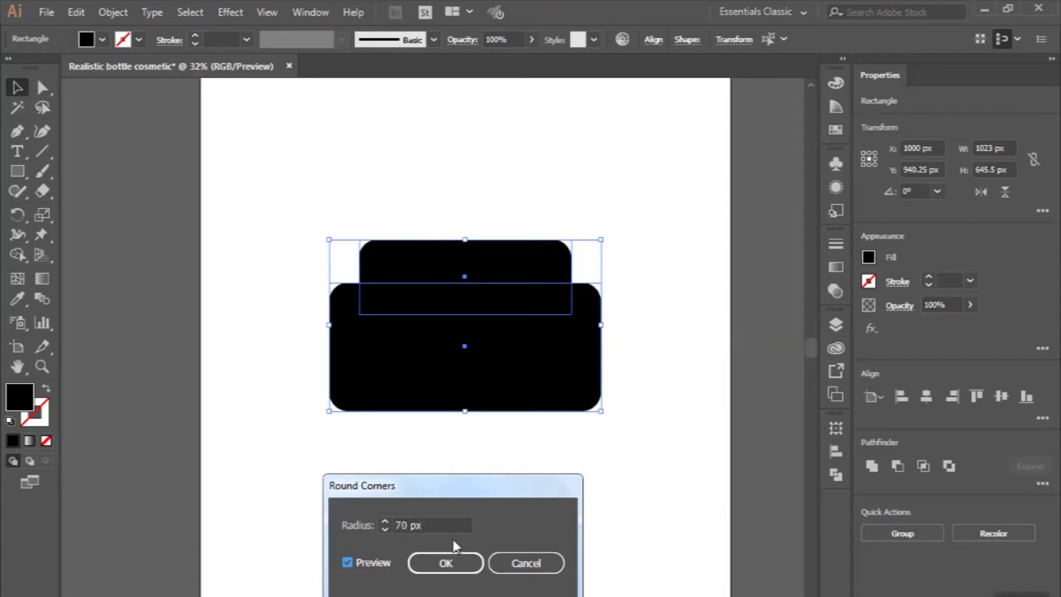
pyautogui.click(446, 564)
pyautogui.click(446, 565)
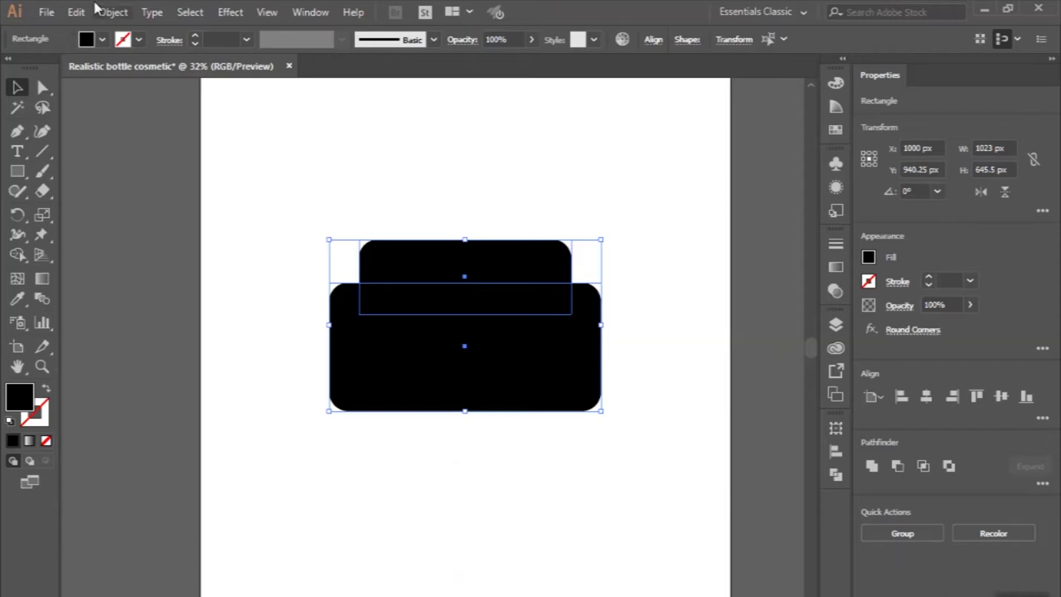
# Step: Expand the appearance so the rounded corners become real paths, then deselect
pyautogui.click(97, 10)
pyautogui.click(171, 191)
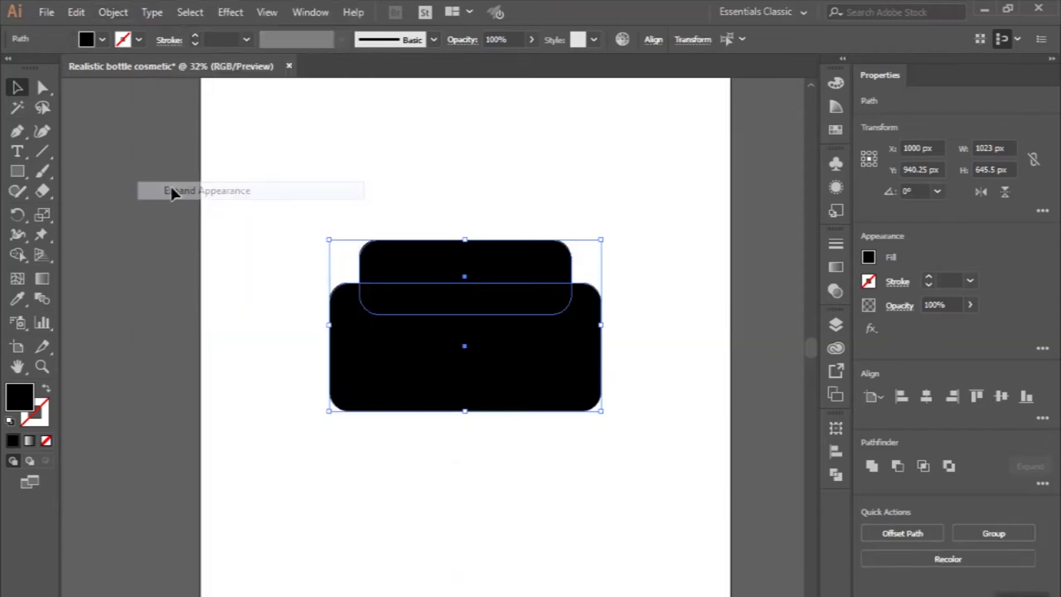
pyautogui.click(351, 166)
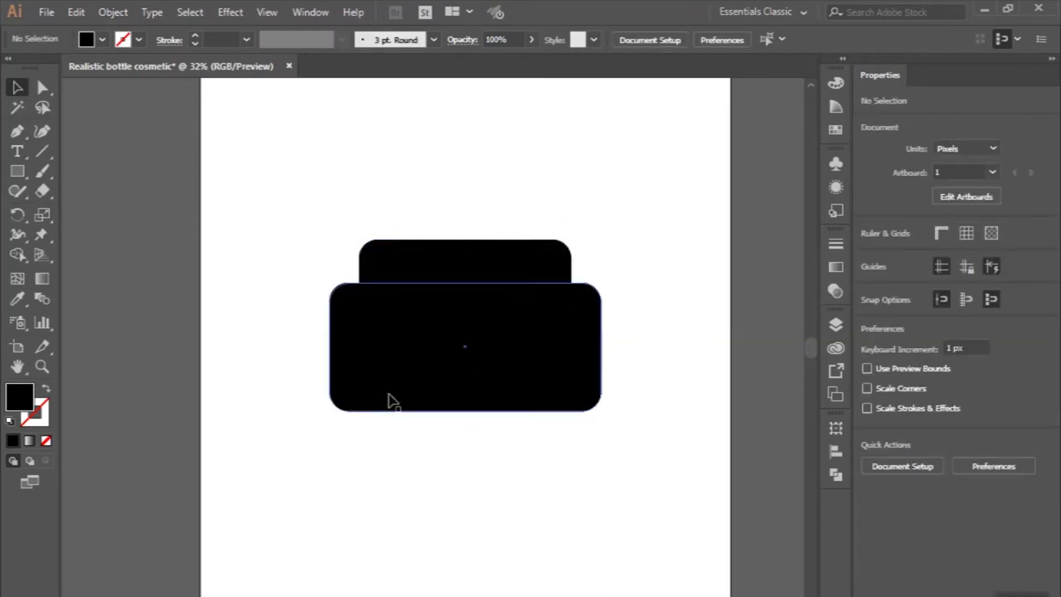
pyautogui.click(383, 398)
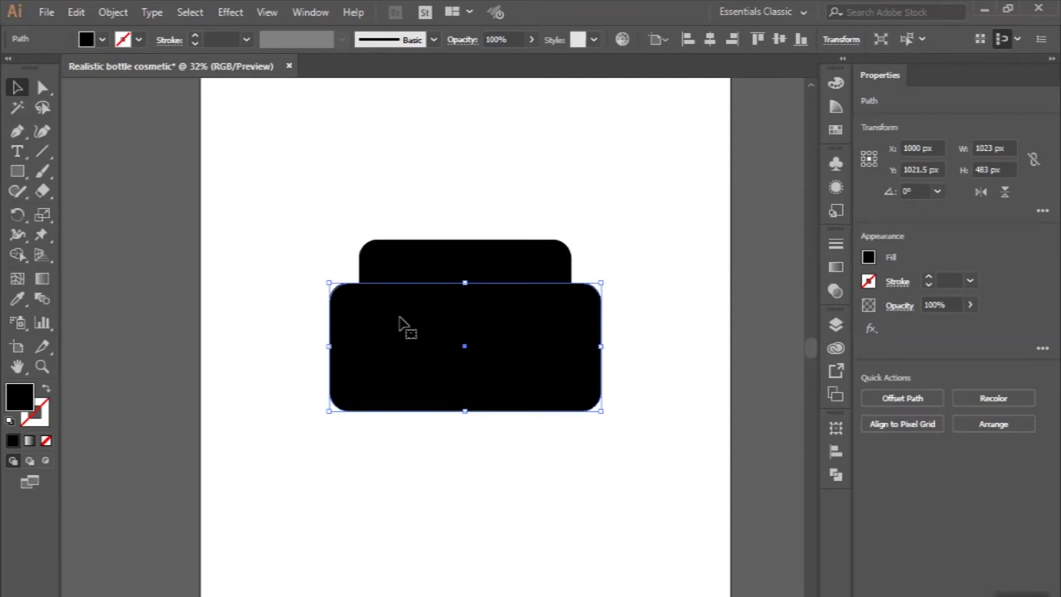
# Step: Turn the bottom rounded rectangle into a 4 × 4 gradient mesh
pyautogui.click(108, 18)
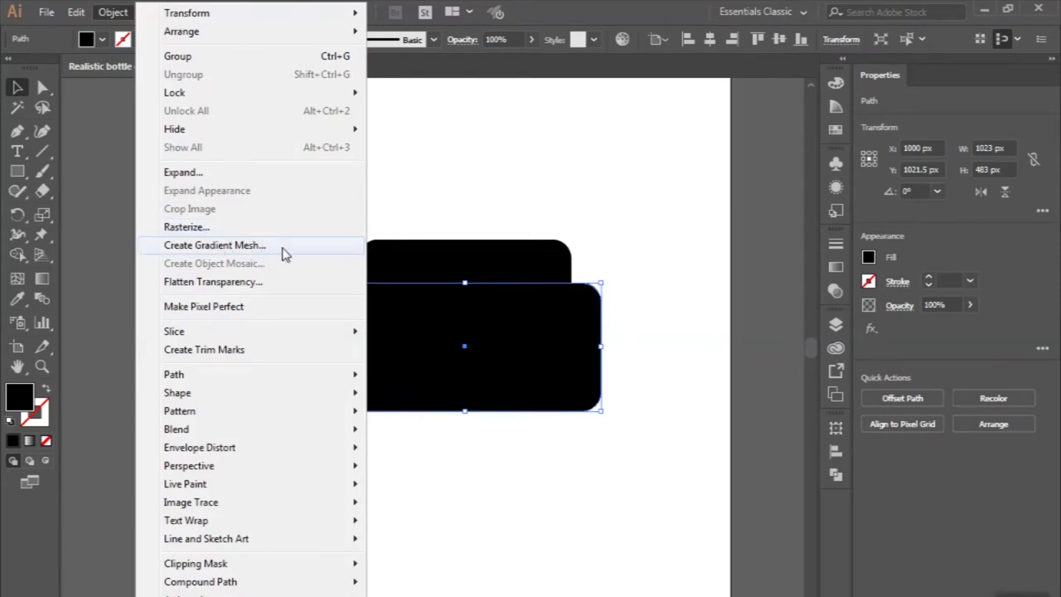
pyautogui.click(278, 247)
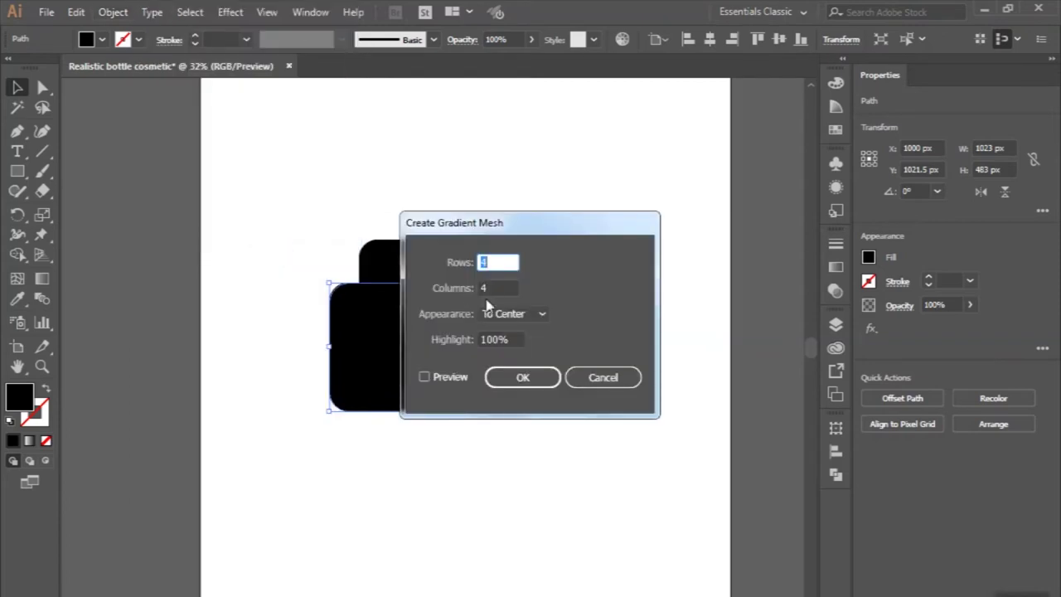
pyautogui.click(517, 377)
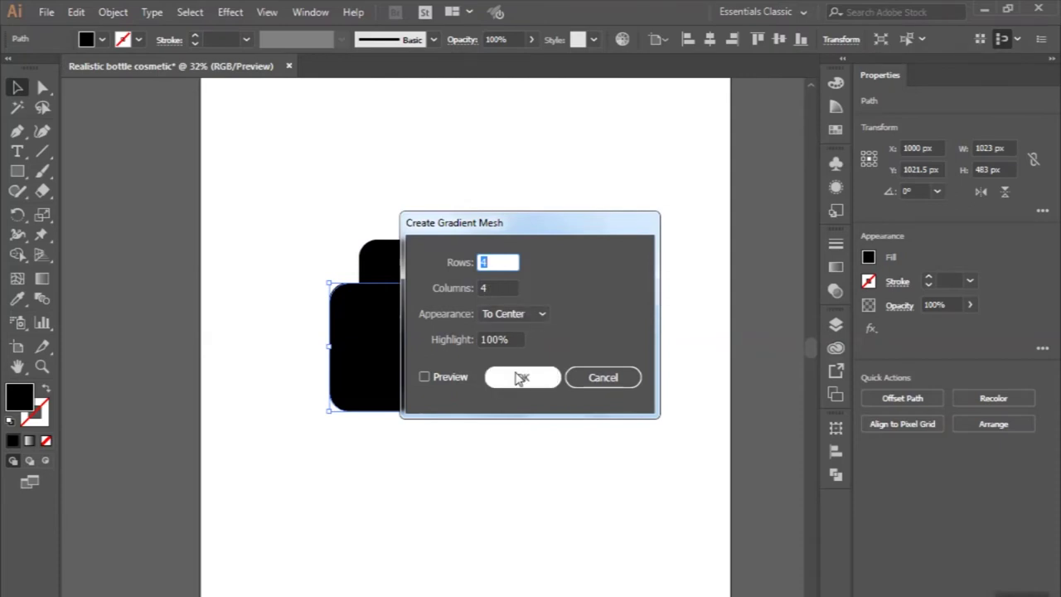
pyautogui.click(519, 378)
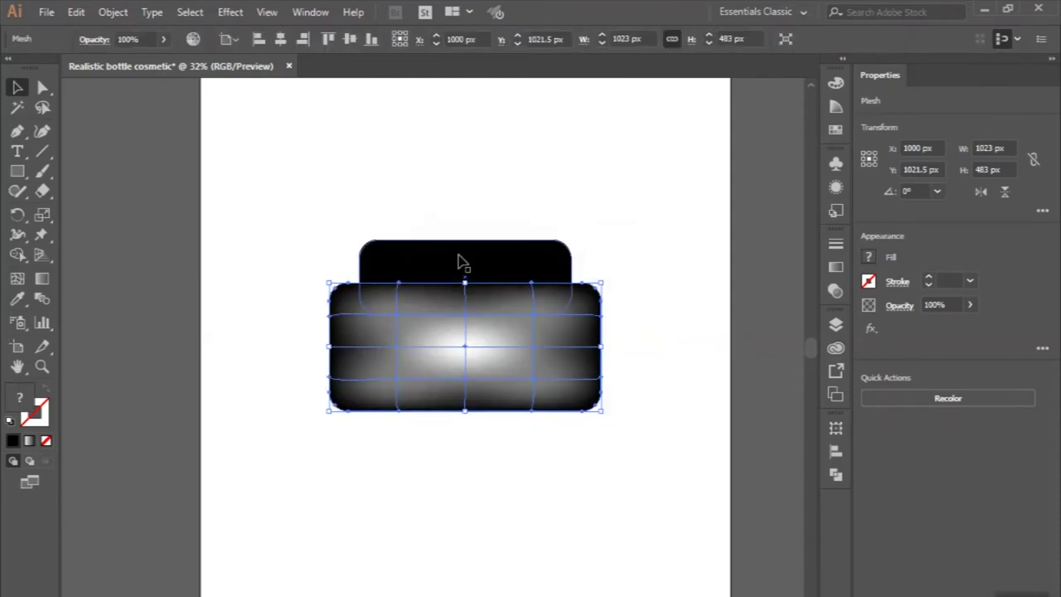
# Step: Turn the top rounded rectangle into a 4 × 4 gradient mesh
pyautogui.click(463, 262)
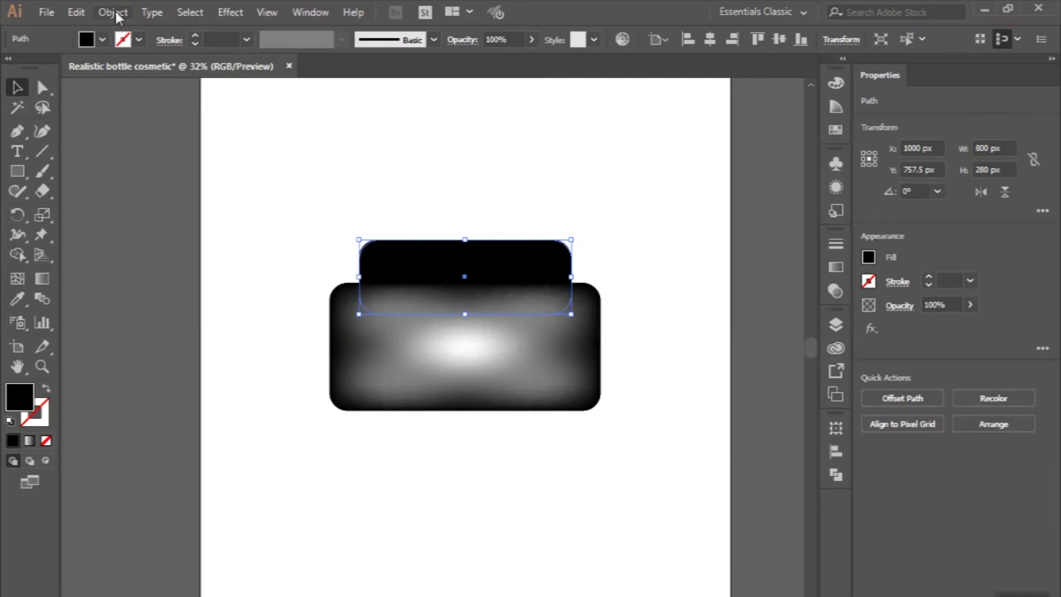
pyautogui.click(112, 11)
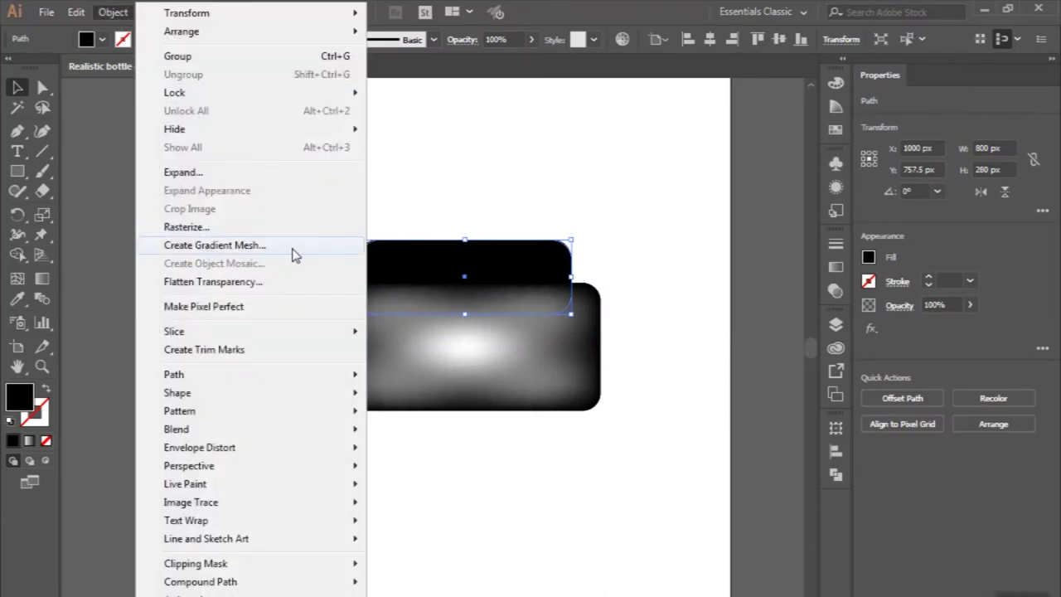
pyautogui.click(293, 253)
pyautogui.click(512, 384)
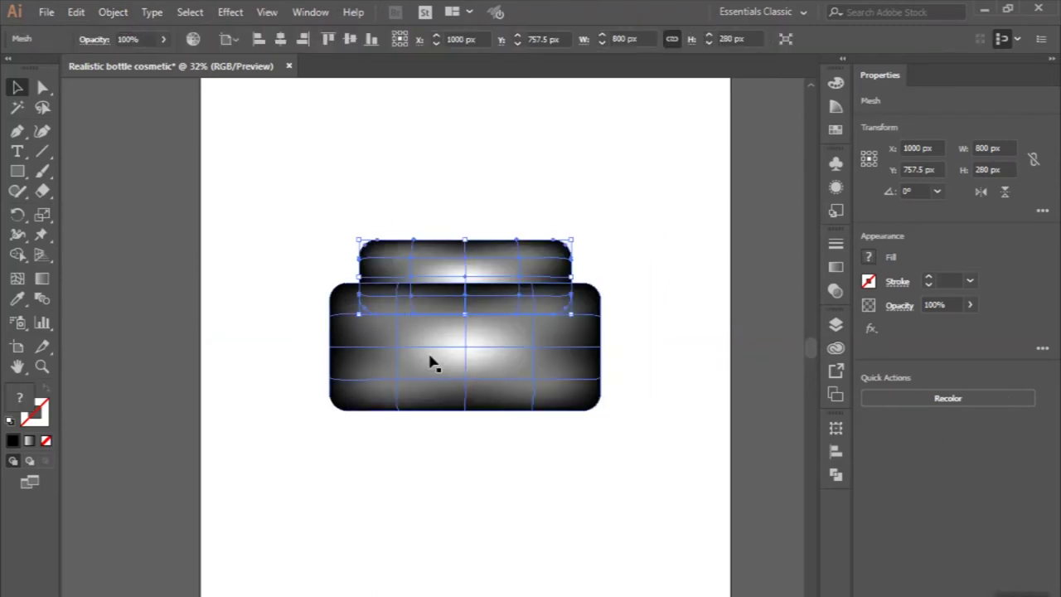
# Step: Isolate the larger bottom mesh for editing
pyautogui.click(431, 365)
pyautogui.rightClick(431, 365)
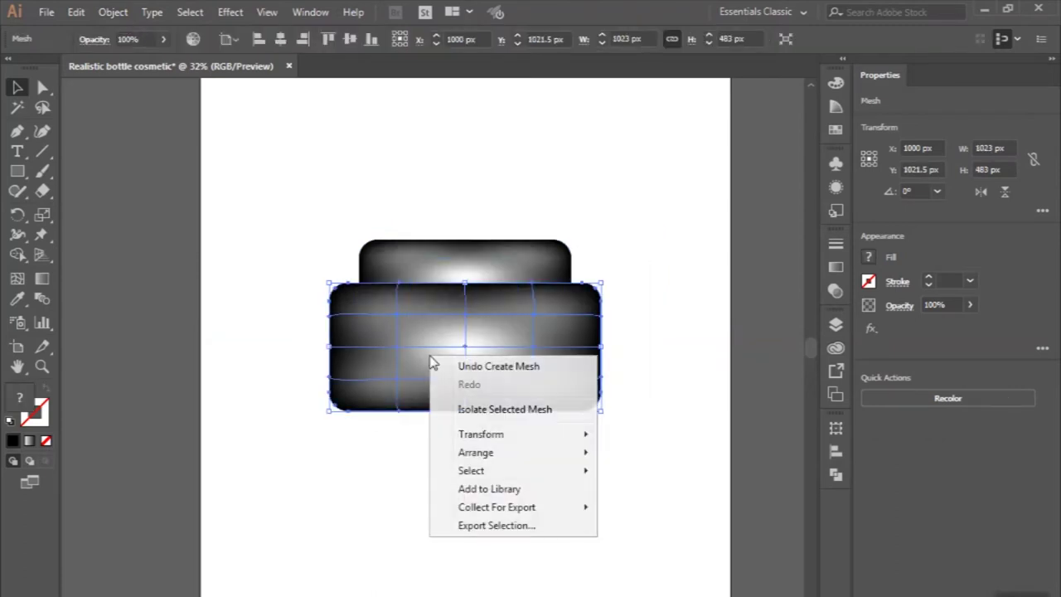
pyautogui.click(461, 409)
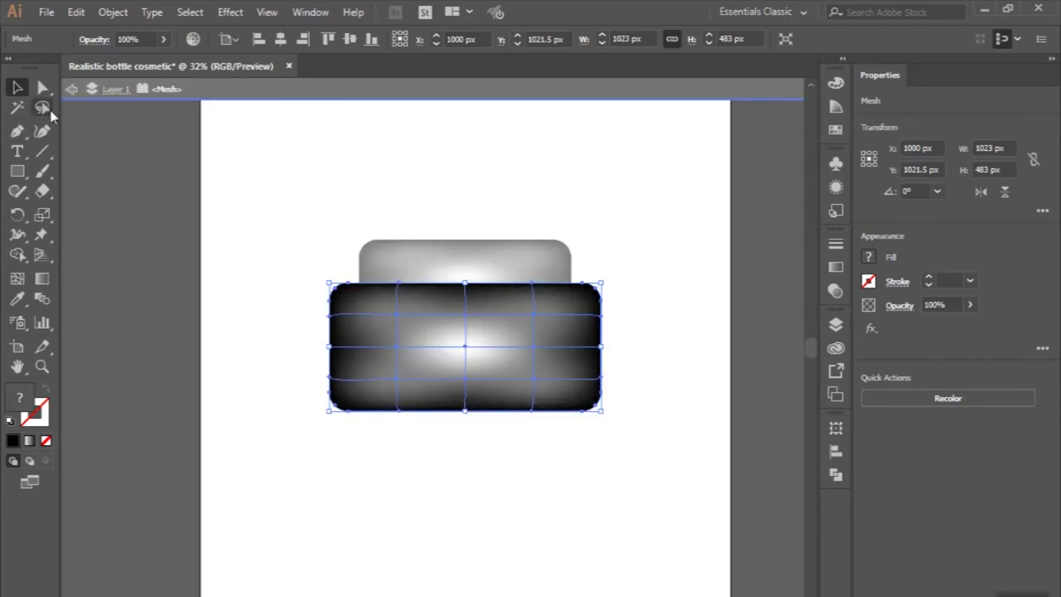
# Step: Colour the bottom mesh's central points black, leaving two soft highlight bands
pyautogui.click(42, 87)
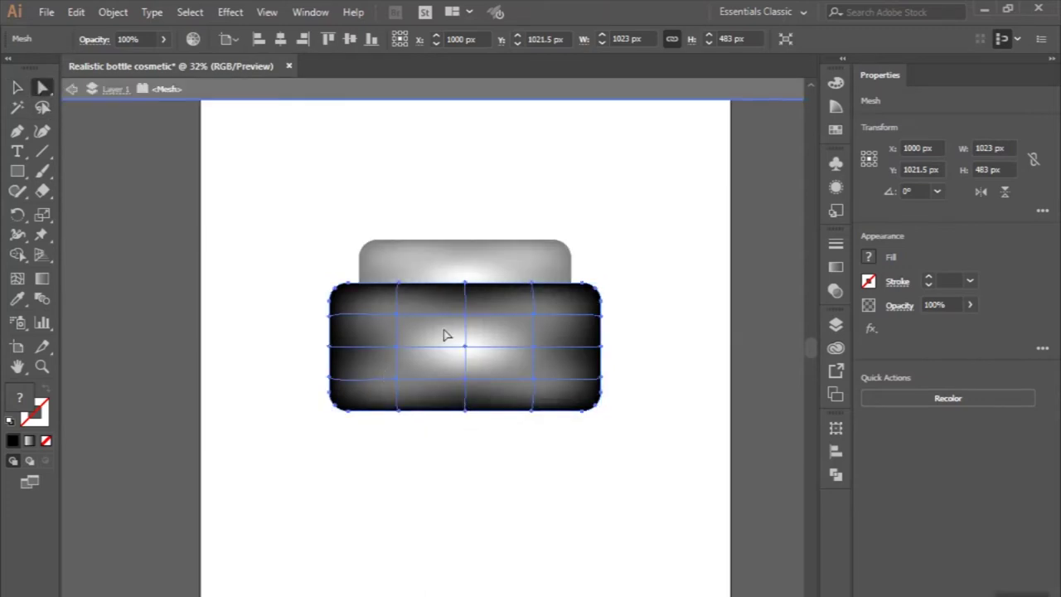
pyautogui.moveTo(467, 317); pyautogui.dragTo(466, 349)
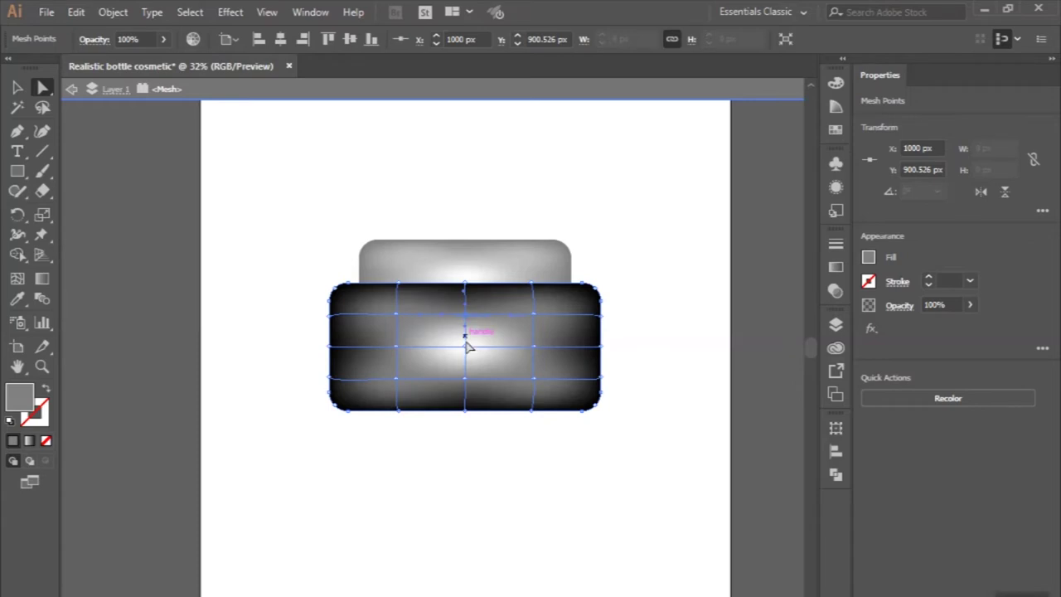
pyautogui.moveTo(467, 350); pyautogui.dragTo(466, 346)
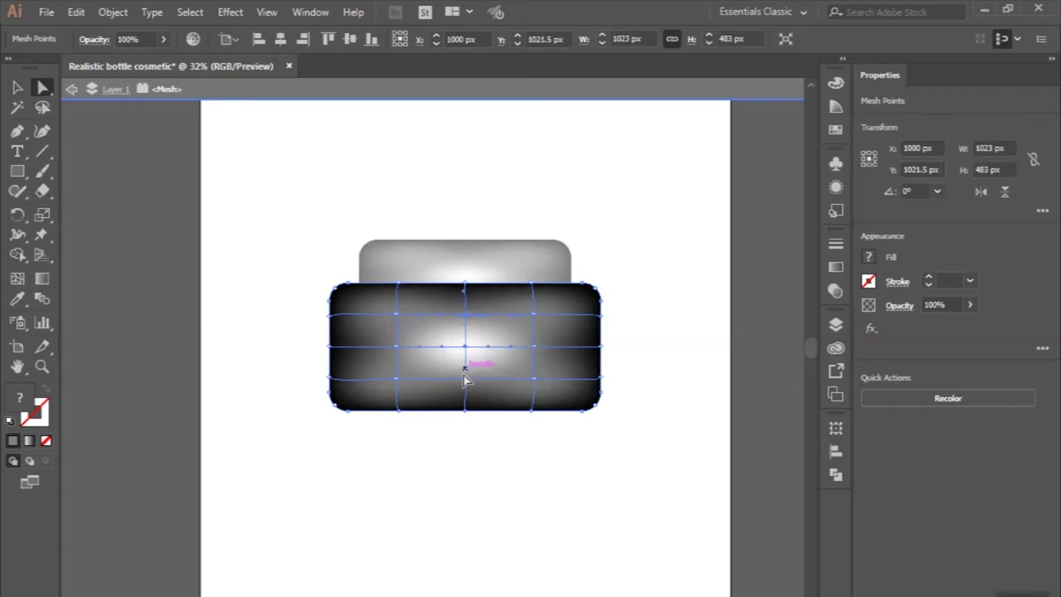
pyautogui.click(18, 300)
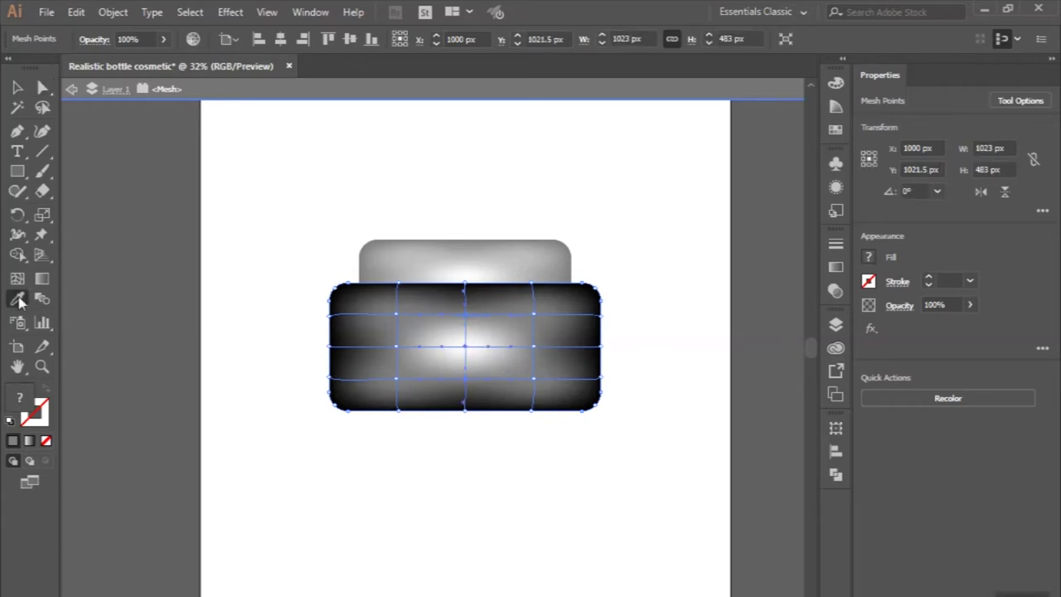
pyautogui.click(332, 315)
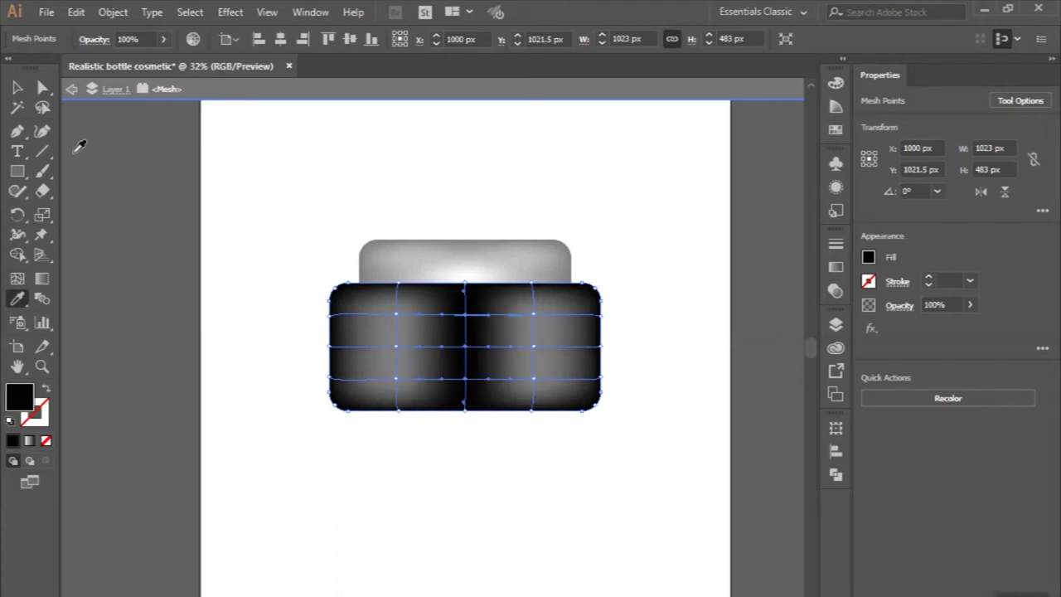
pyautogui.click(16, 87)
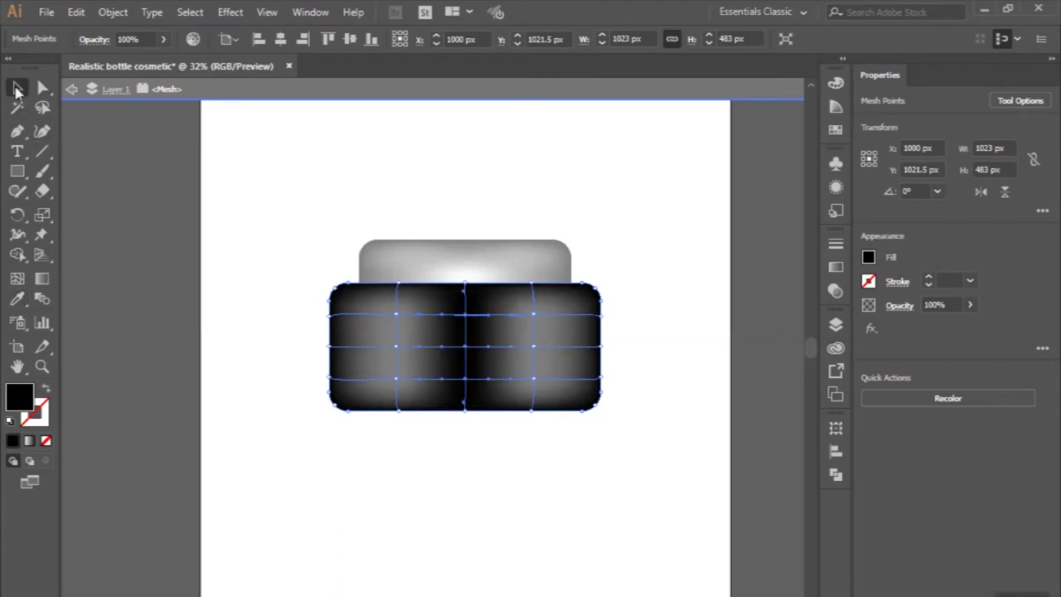
pyautogui.click(122, 157)
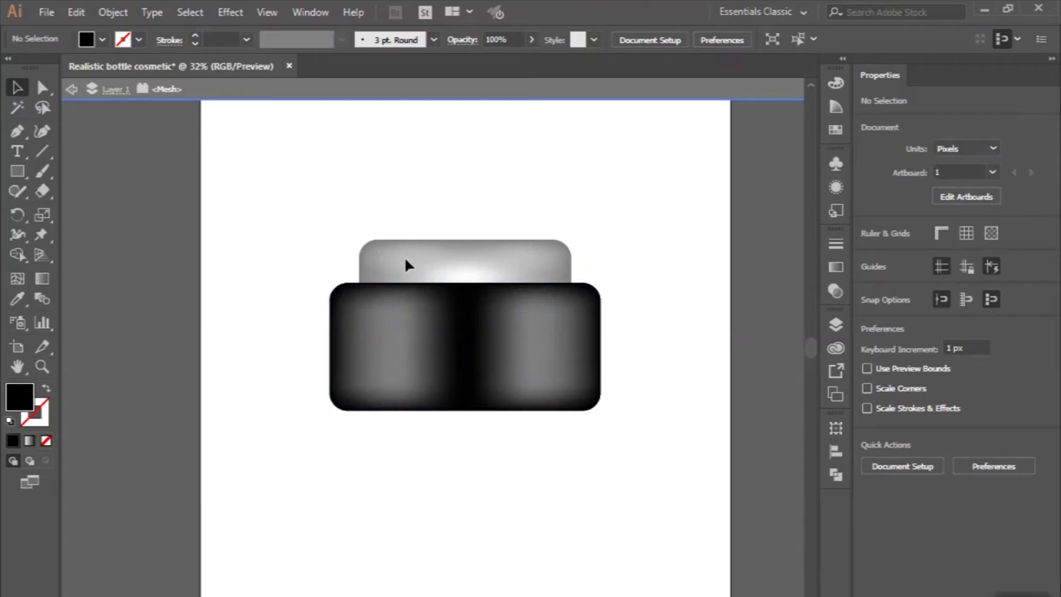
pyautogui.doubleClick(488, 213)
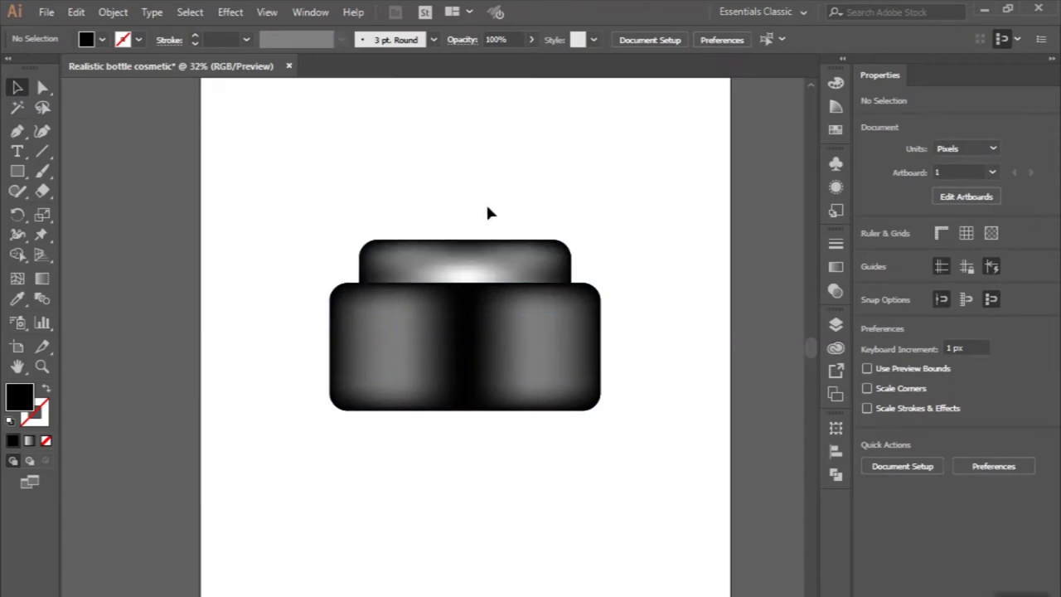
# Step: Isolate the top cap mesh and colour its central highlight points black
pyautogui.rightClick(483, 277)
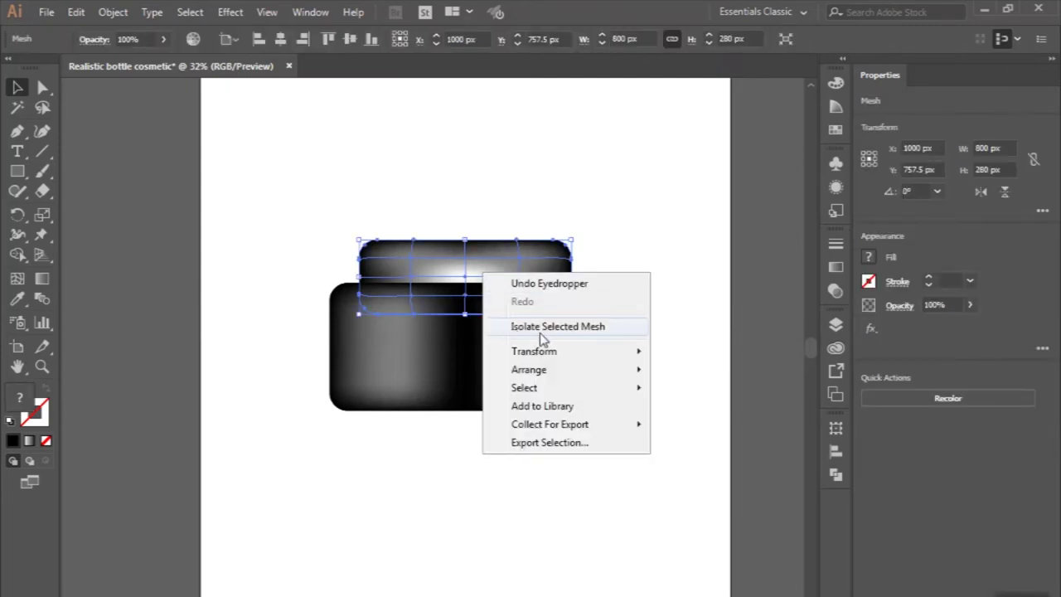
pyautogui.click(565, 332)
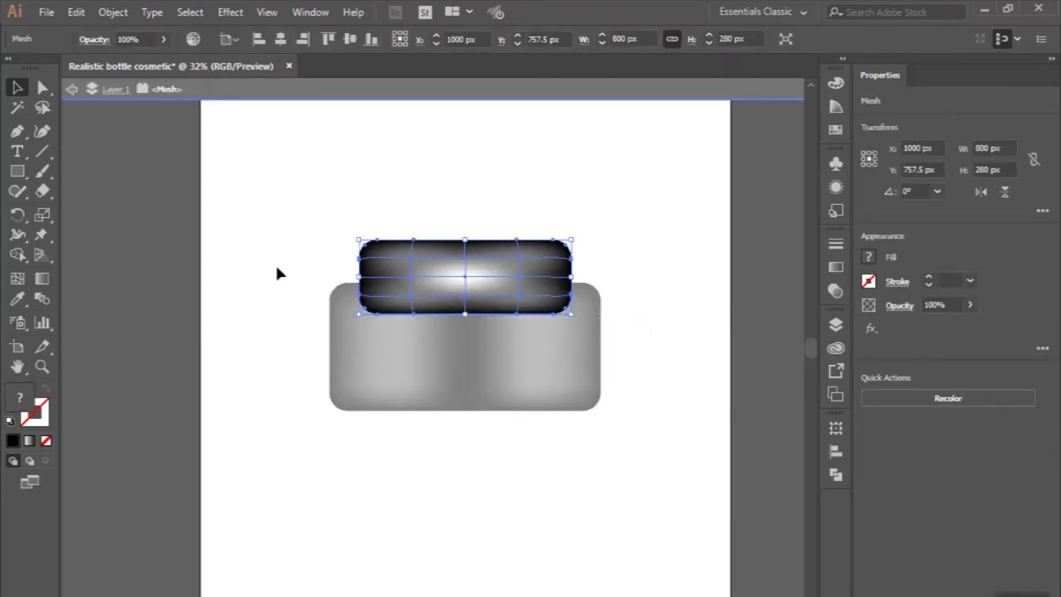
pyautogui.click(42, 88)
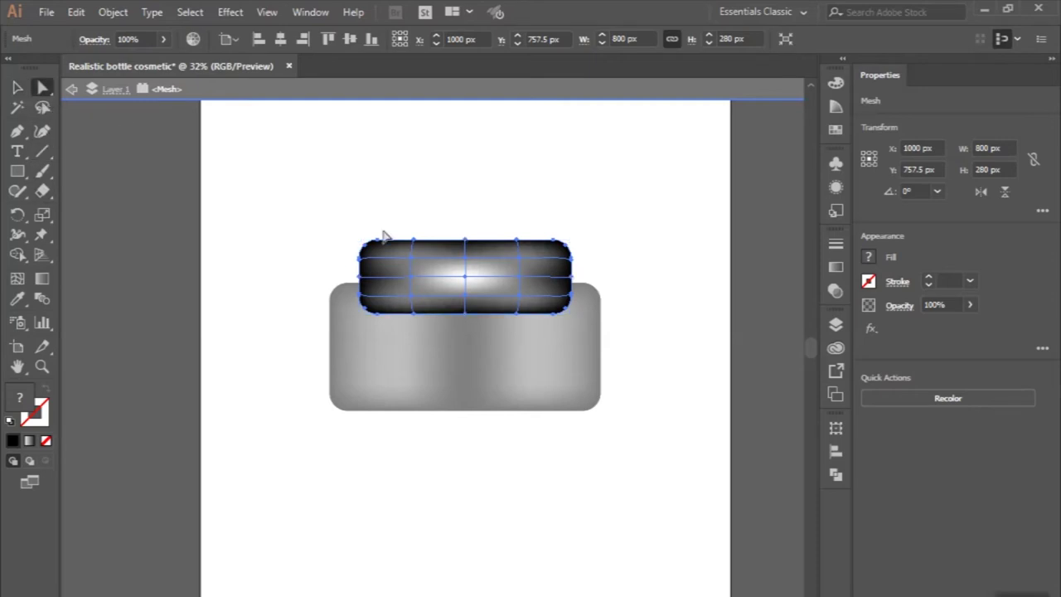
pyautogui.click(465, 277)
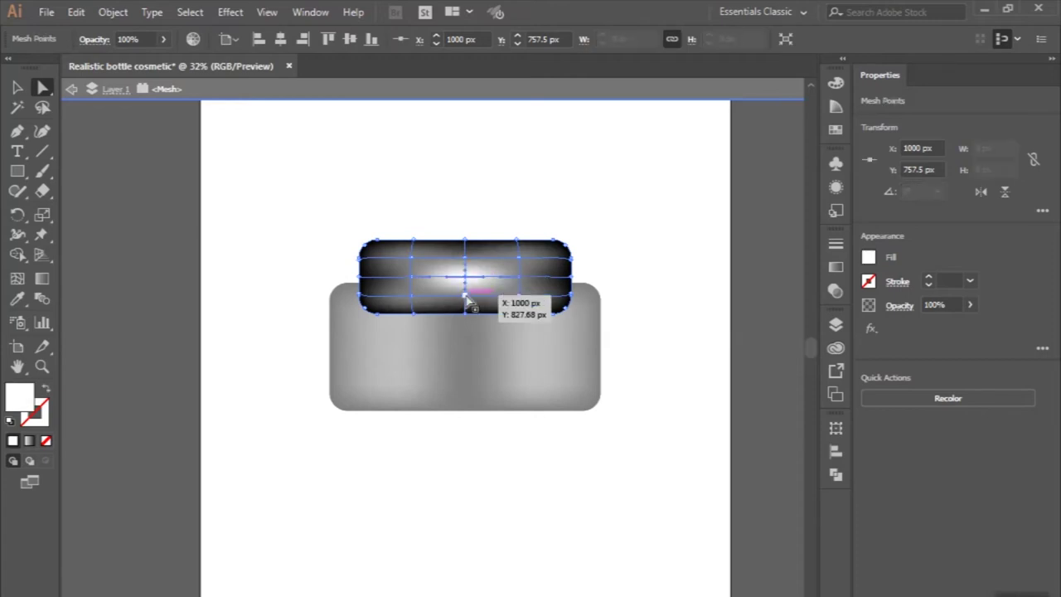
pyautogui.keyDown('shift'); pyautogui.click(465, 296); pyautogui.keyUp('shift')
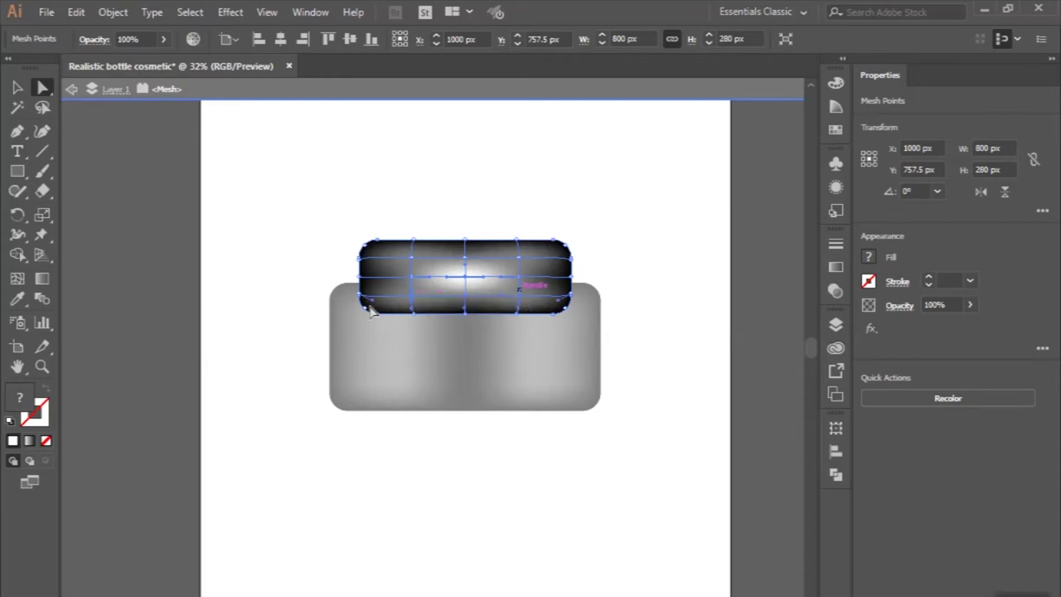
pyautogui.click(20, 303)
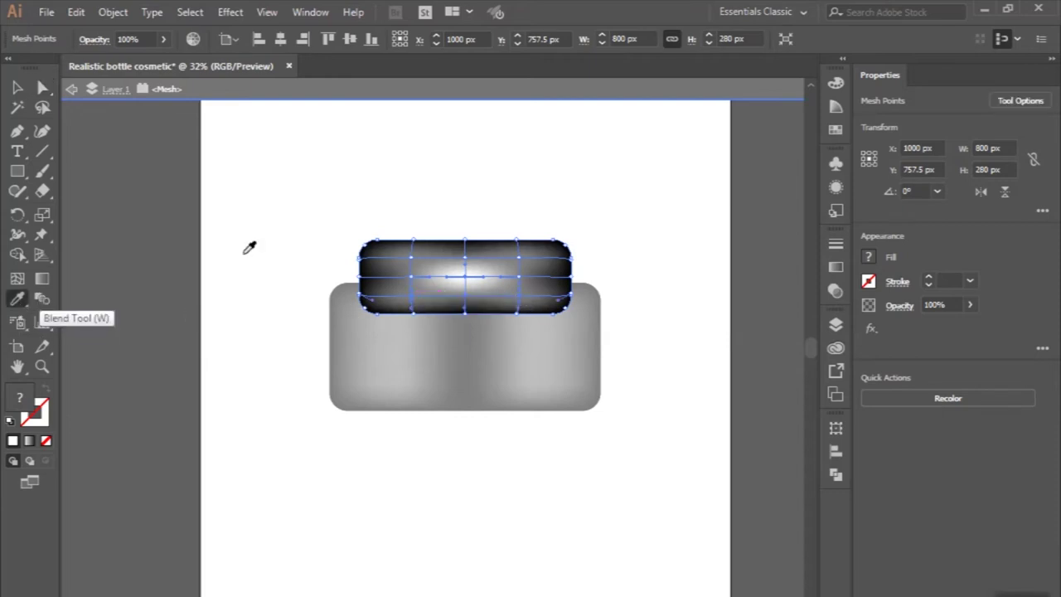
pyautogui.click(365, 267)
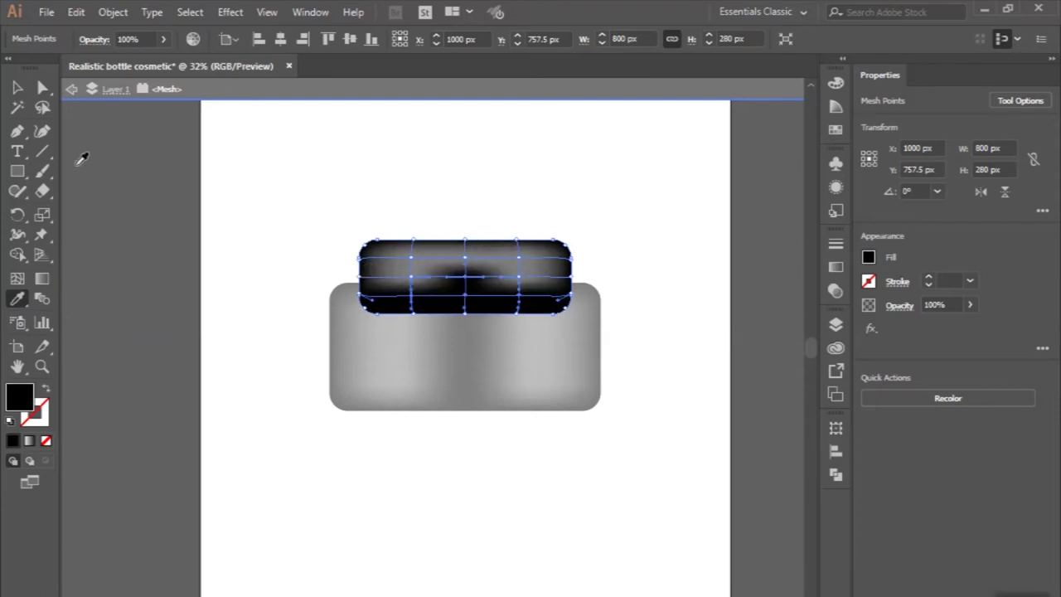
pyautogui.click(18, 87)
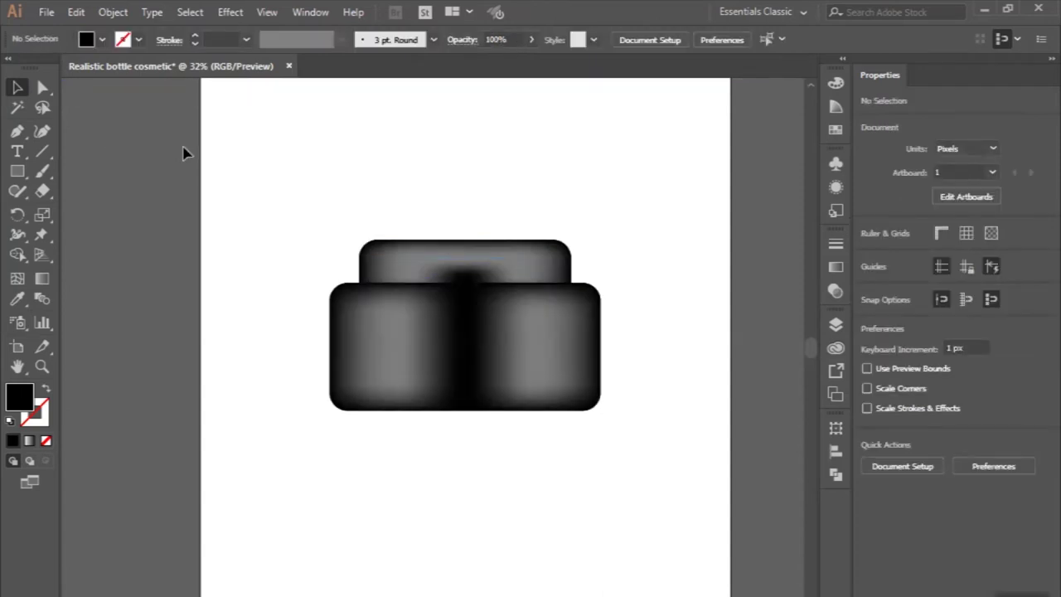
# Step: Add BRAND text below the jar
pyautogui.scroll(-1, 182, 151)
pyautogui.scroll(-1, 195, 156)
pyautogui.scroll(2, 249, 175)
pyautogui.scroll(1, 252, 176)
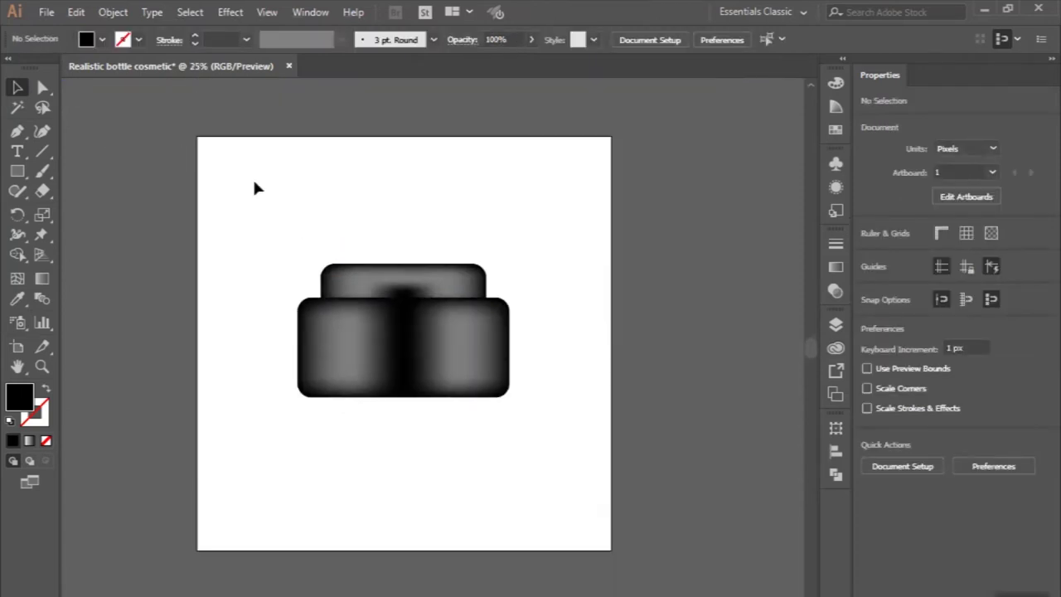
pyautogui.scroll(-2, 253, 177)
pyautogui.scroll(1, 277, 287)
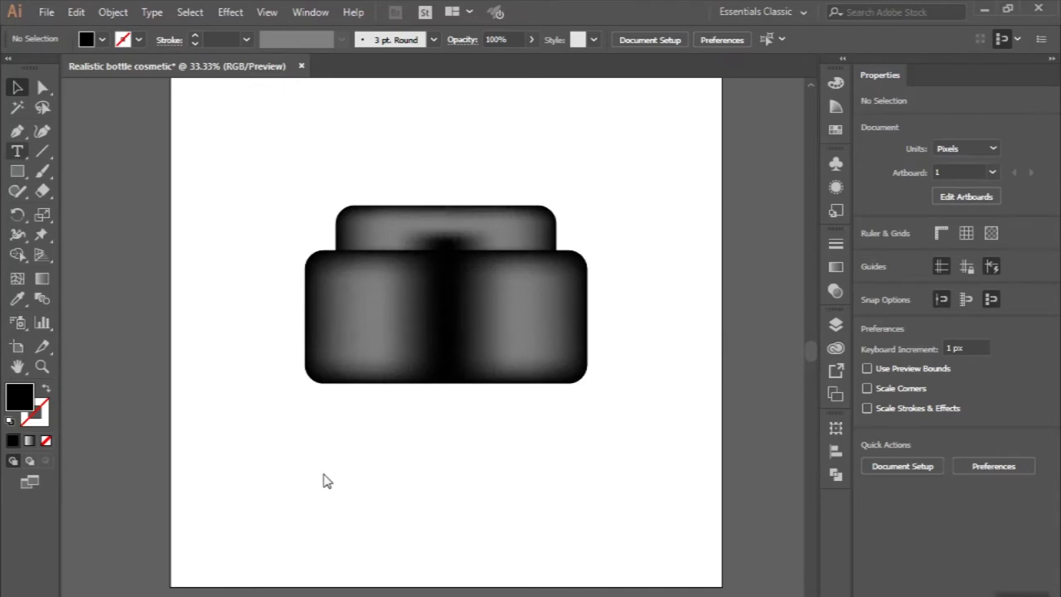
pyautogui.press('t')
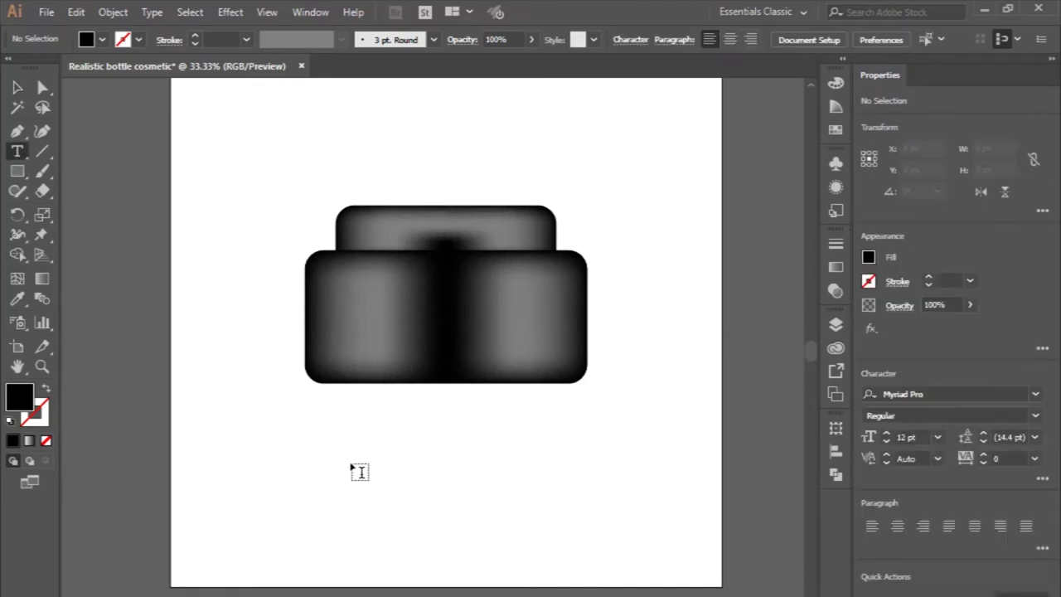
pyautogui.click(352, 462)
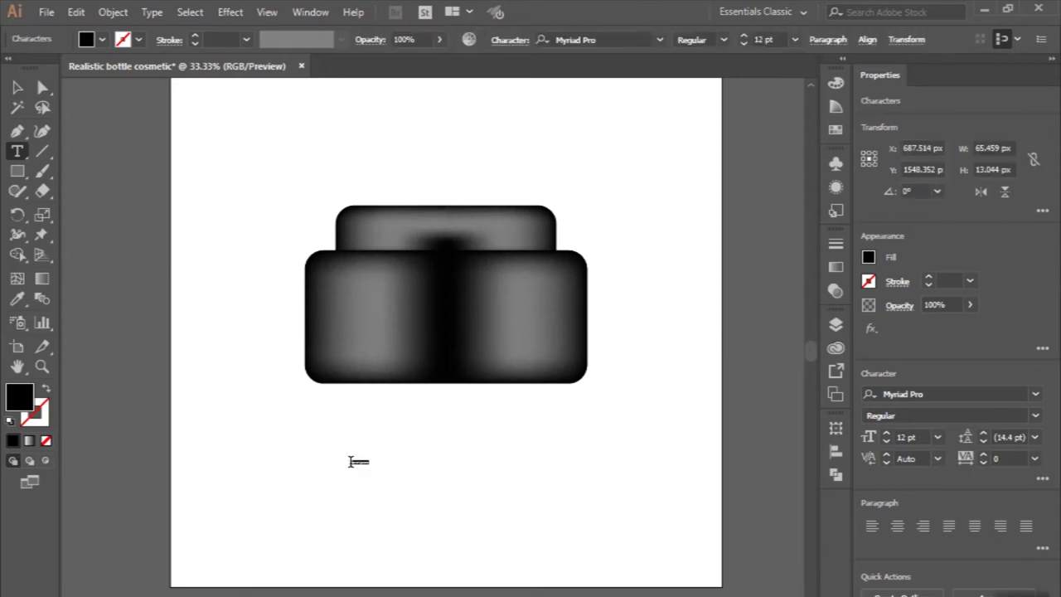
pyautogui.write('R')
# Step: Enlarge the BRAND text and duplicate it as a second line beneath
pyautogui.click(19, 97)
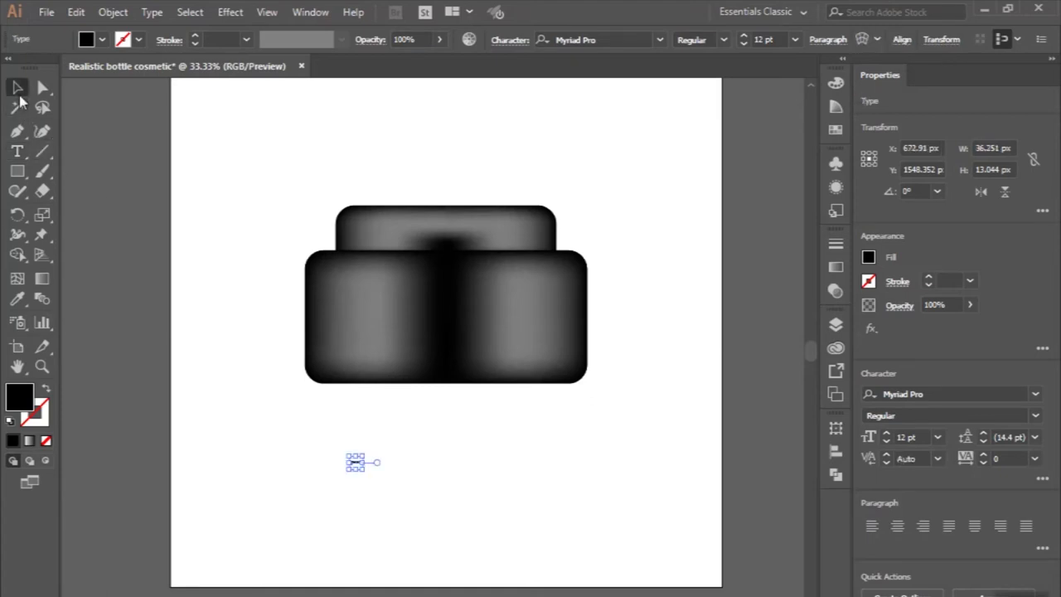
pyautogui.moveTo(365, 469)
pyautogui.mouseDown()
pyautogui.moveTo(481, 504)
pyautogui.moveTo(397, 487)
pyautogui.moveTo(457, 512)
pyautogui.moveTo(446, 461)
pyautogui.moveTo(446, 497)
pyautogui.mouseUp()
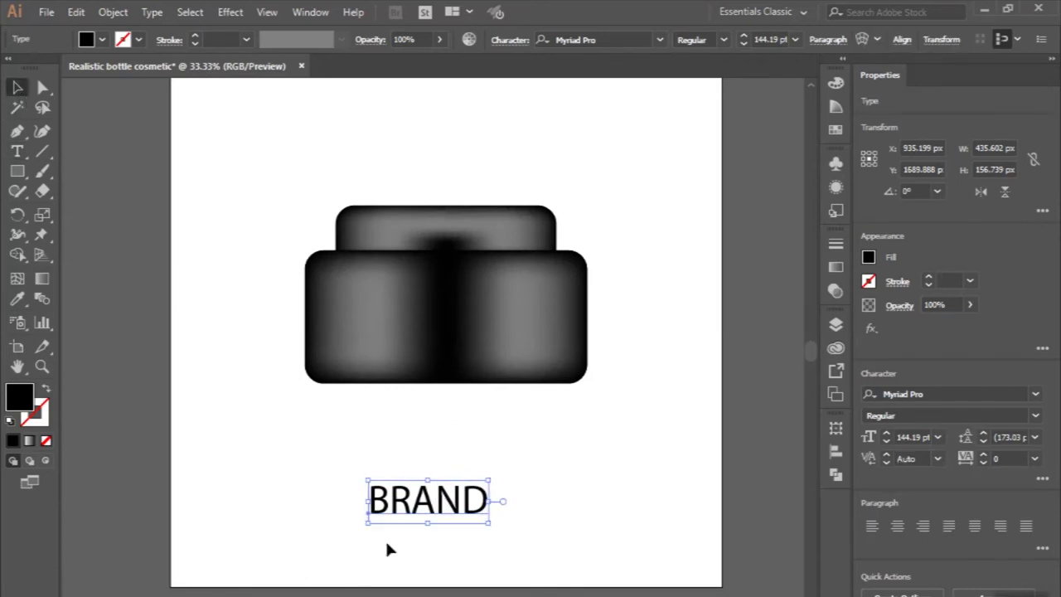
pyautogui.moveTo(426, 520)
pyautogui.mouseDown()
pyautogui.moveTo(428, 460)
pyautogui.moveTo(428, 510)
pyautogui.mouseUp()
pyautogui.doubleClick(428, 506)
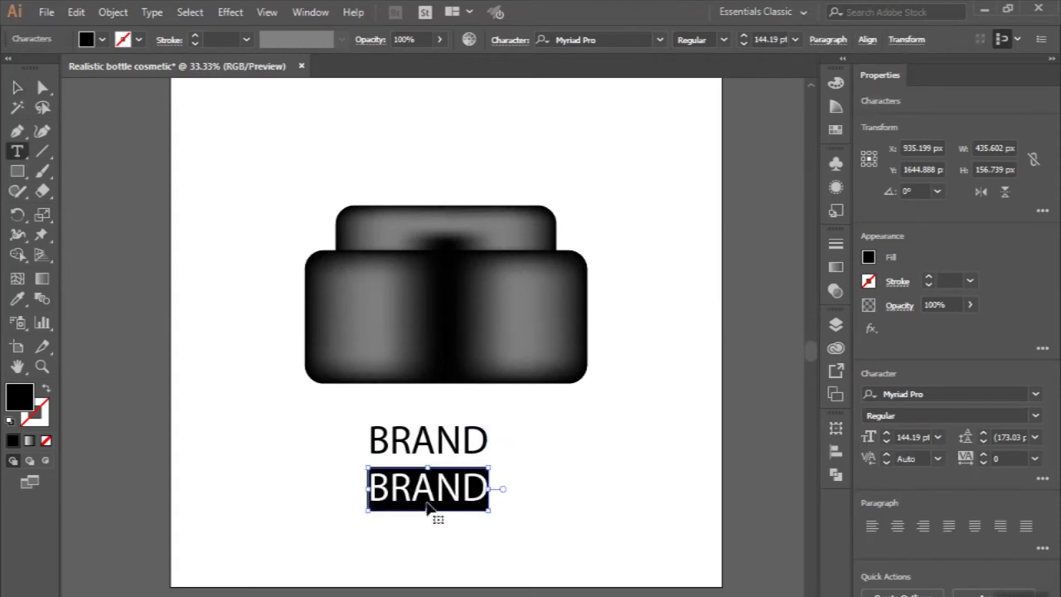
# Step: Change the lower line to 'cosmetics' and select both text lines
pyautogui.write('C')
pyautogui.press('BackSpace')
pyautogui.write('cosme')
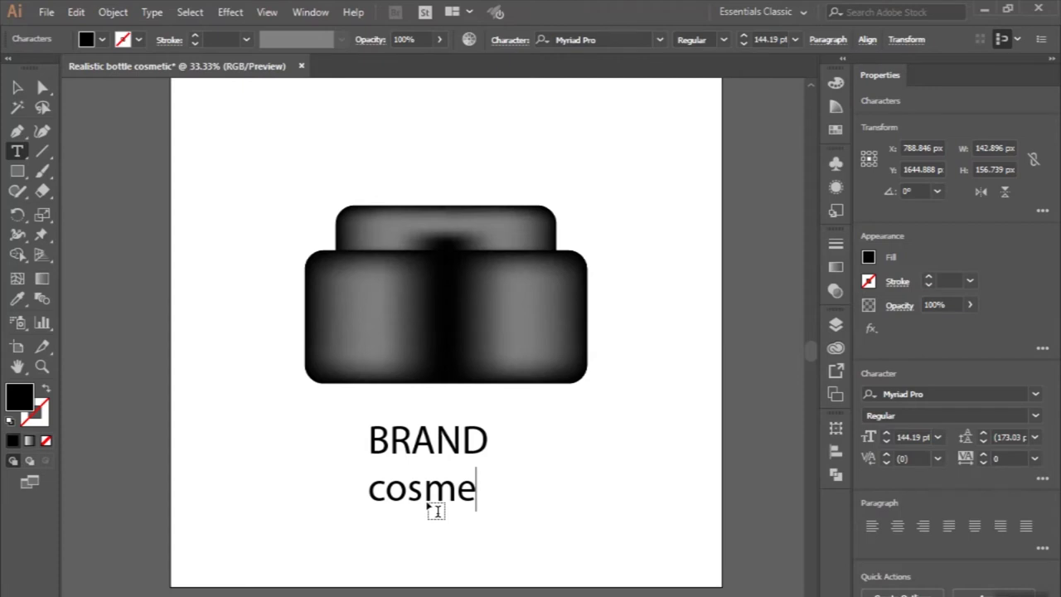
pyautogui.write('tic')
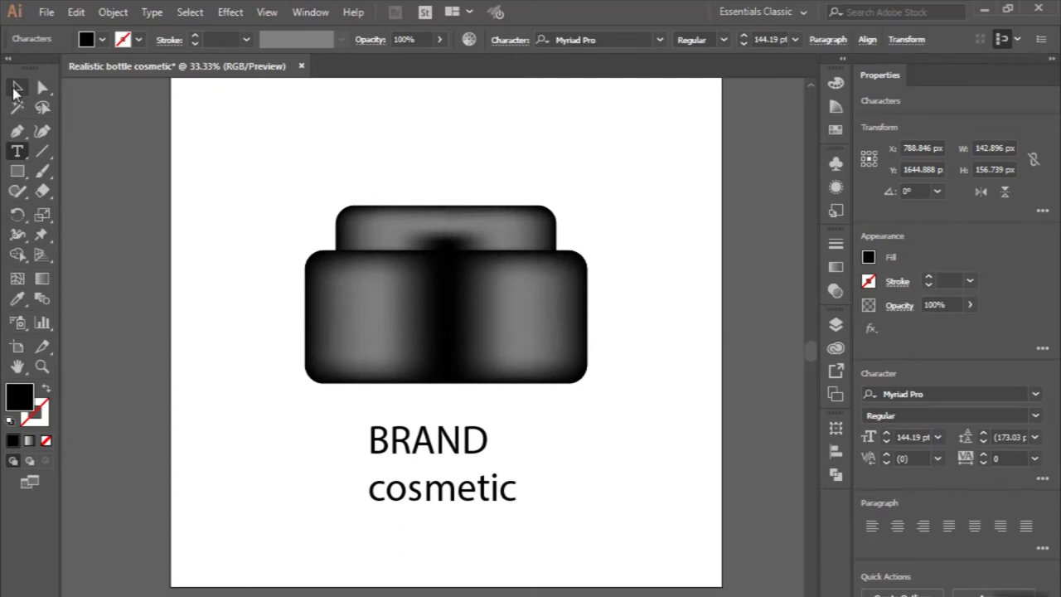
pyautogui.write('s')
pyautogui.click(22, 96)
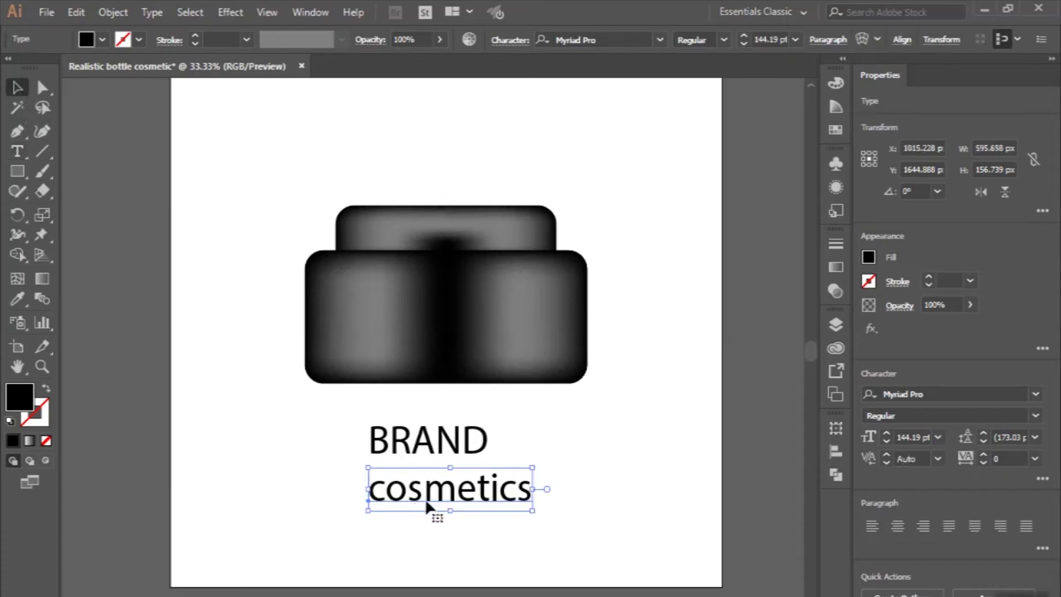
pyautogui.click(430, 451)
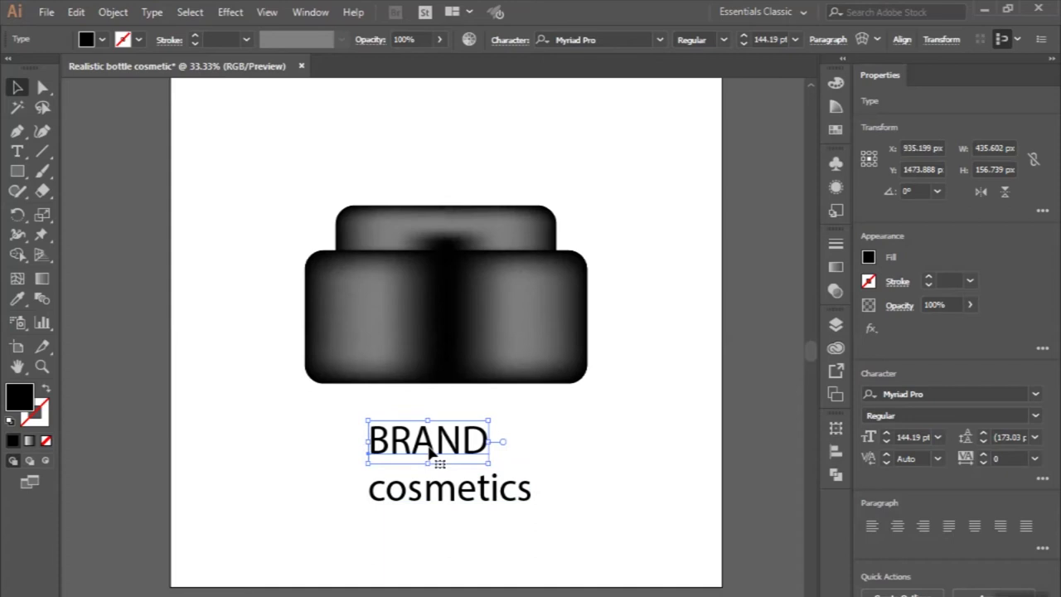
pyautogui.keyDown('shift'); pyautogui.click(445, 493); pyautogui.keyUp('shift')
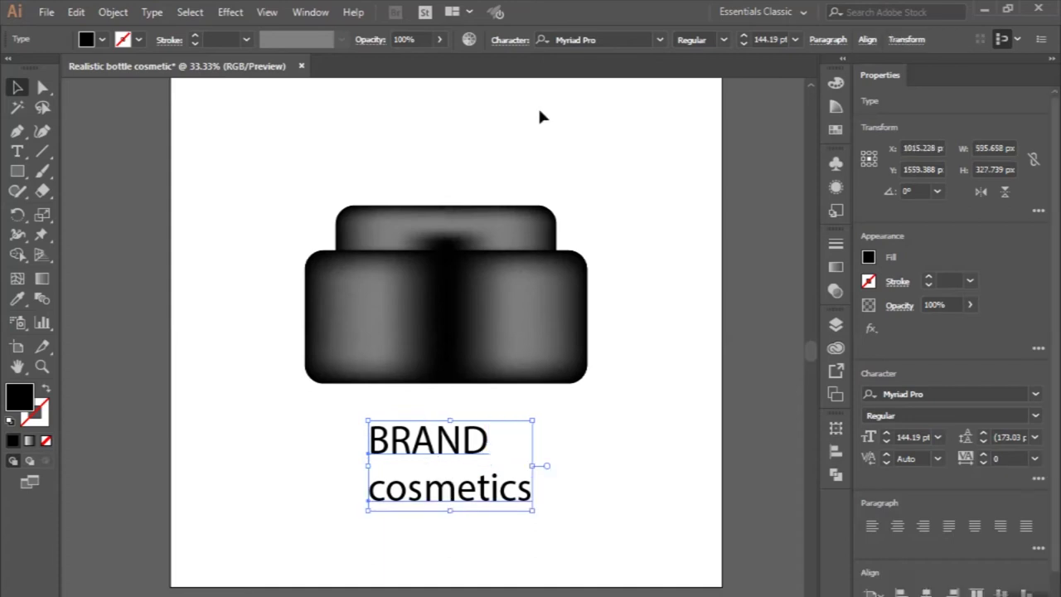
# Step: Search 'minion' and apply Minion Variable Concept Regular to both text lines
pyautogui.click(618, 40)
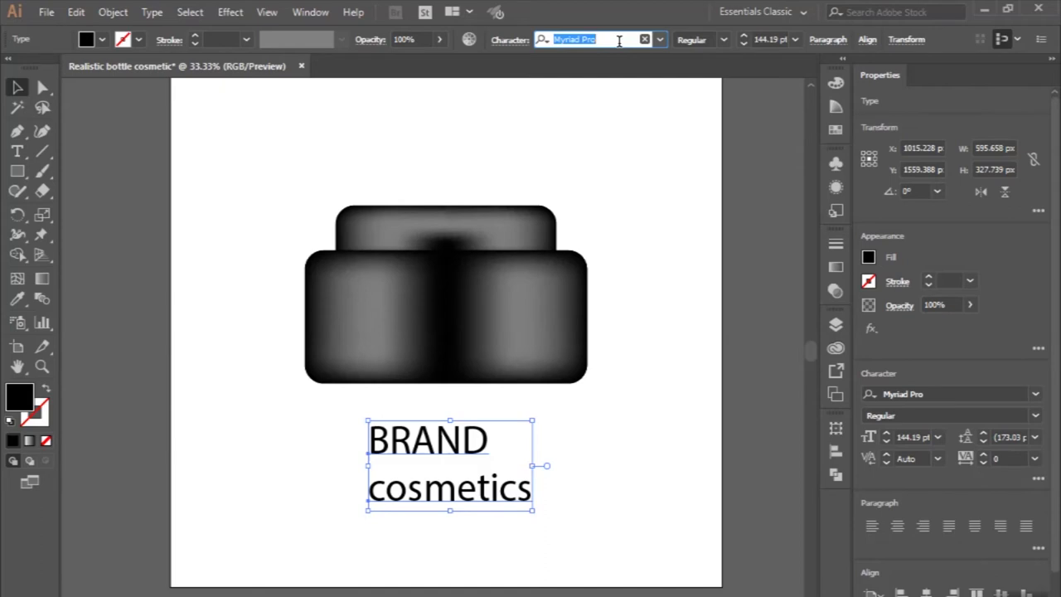
pyautogui.write('m')
pyautogui.write('inion')
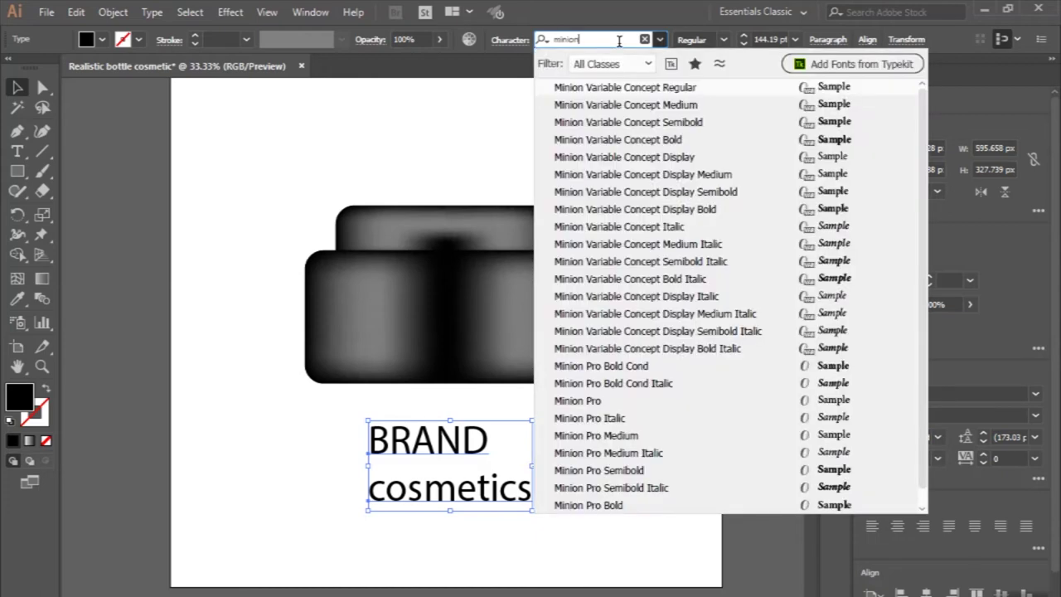
pyautogui.click(627, 91)
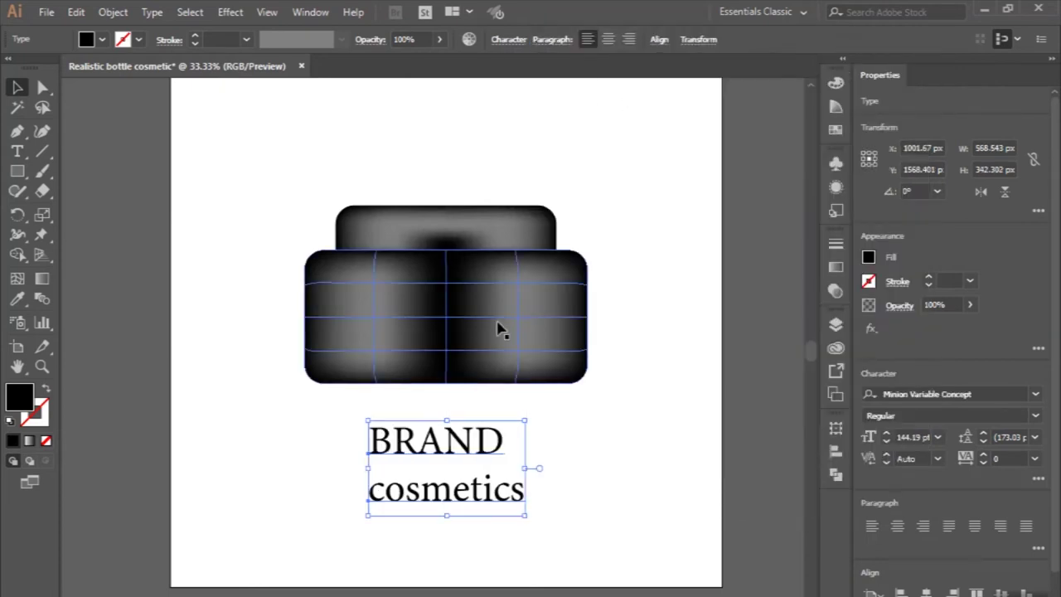
pyautogui.click(16, 300)
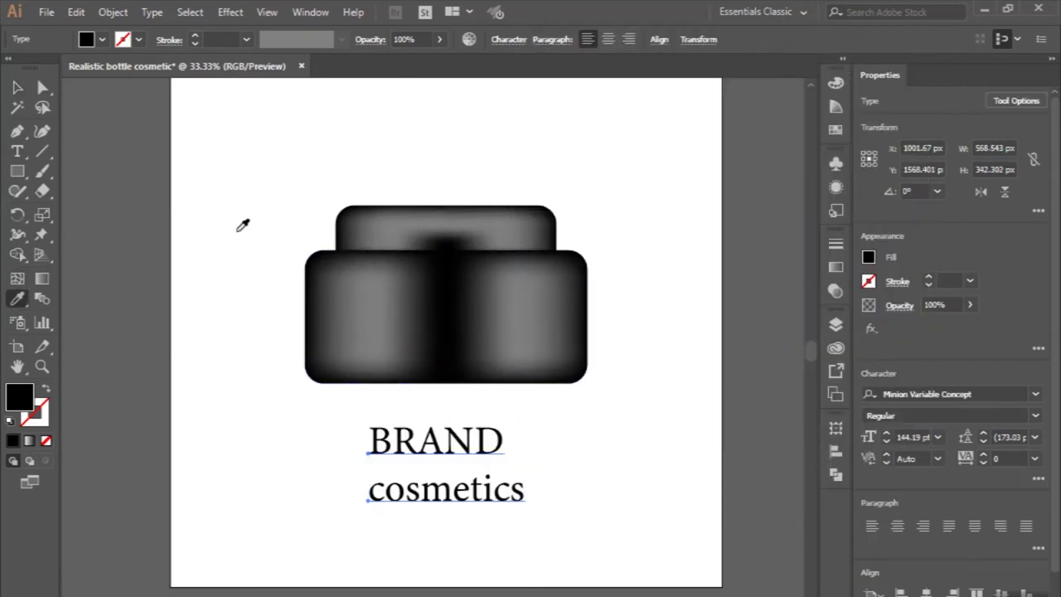
# Step: Make the label text white, move it onto the jar body, and set 'cosmetics' to 72 pt under BRAND
pyautogui.click(233, 224)
pyautogui.click(17, 87)
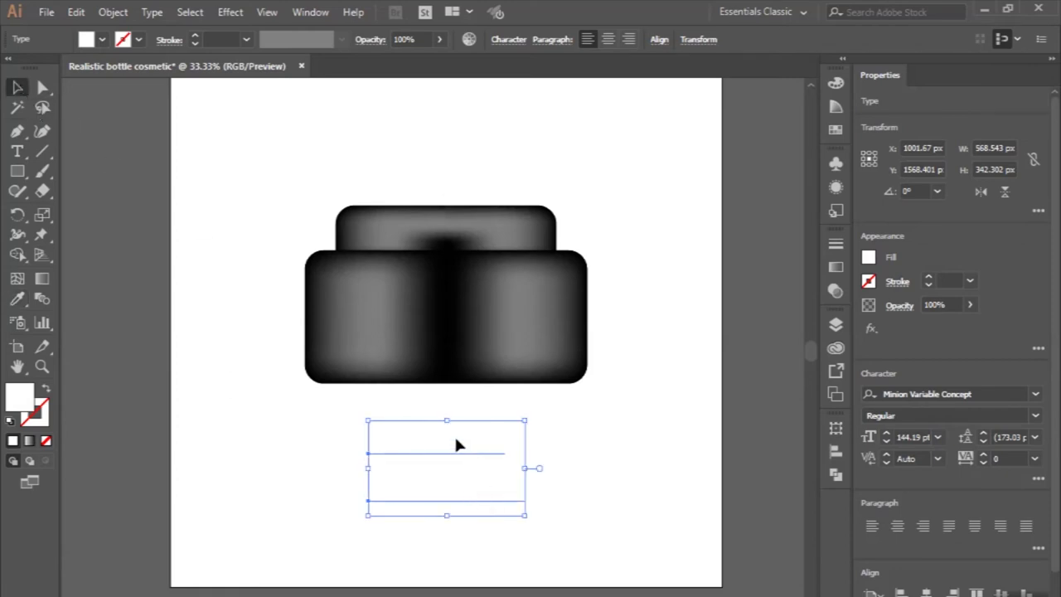
pyautogui.moveTo(457, 448); pyautogui.dragTo(461, 303)
pyautogui.click(475, 355)
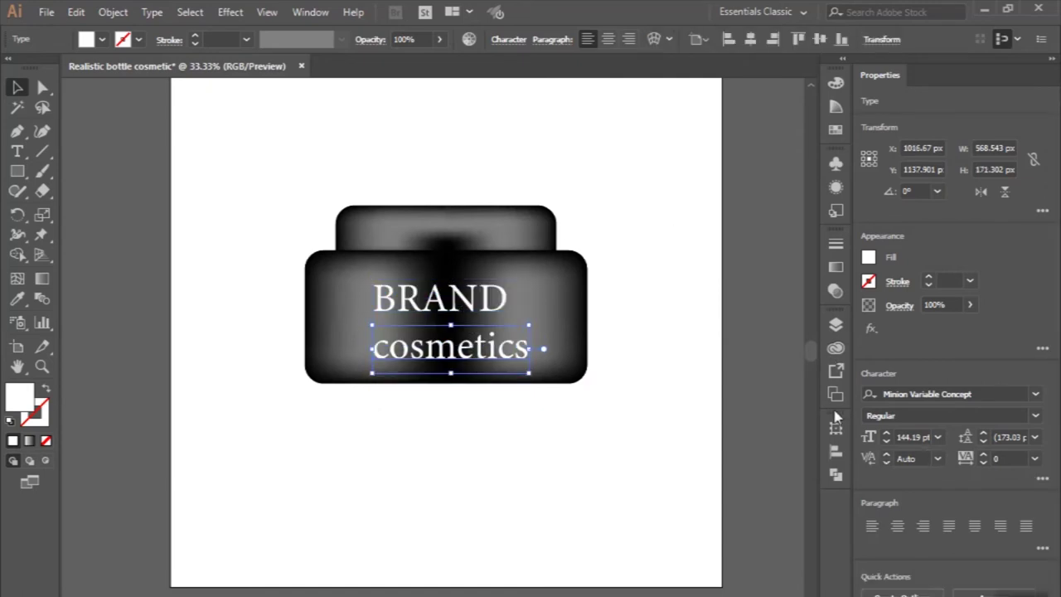
pyautogui.click(937, 437)
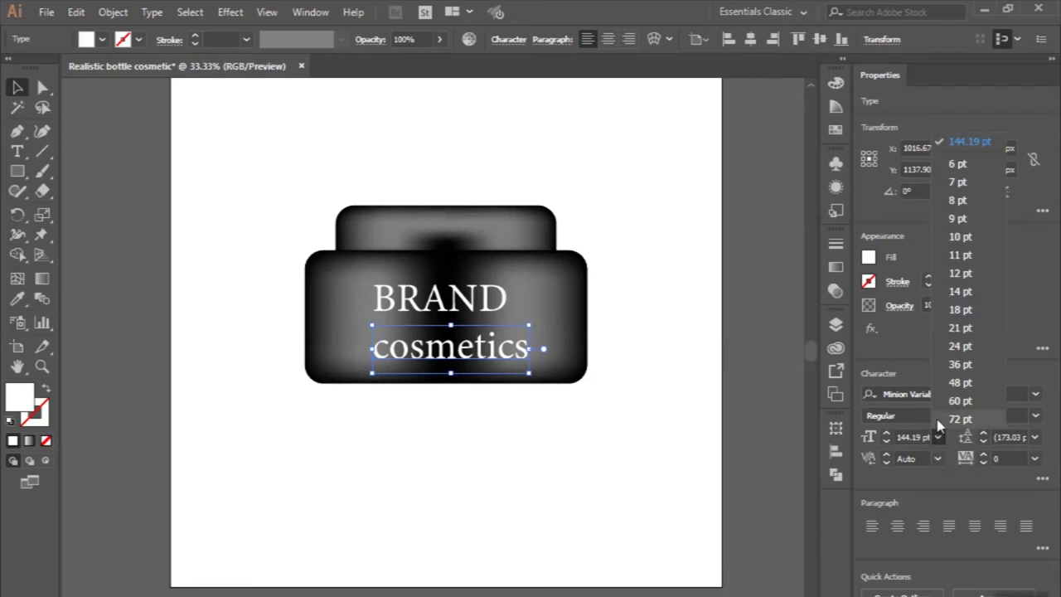
pyautogui.click(939, 421)
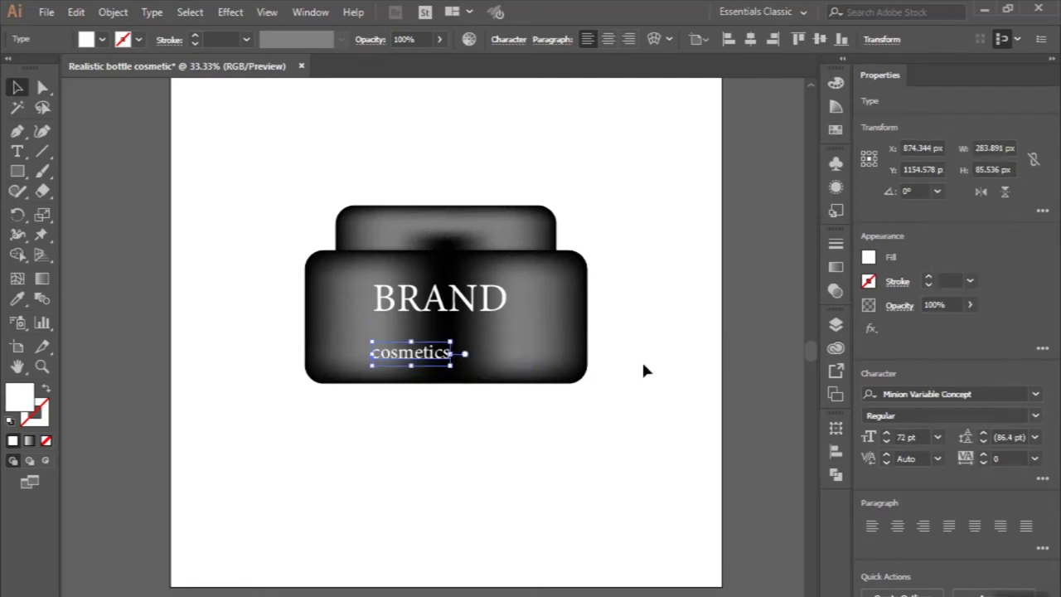
pyautogui.moveTo(420, 365); pyautogui.dragTo(443, 335)
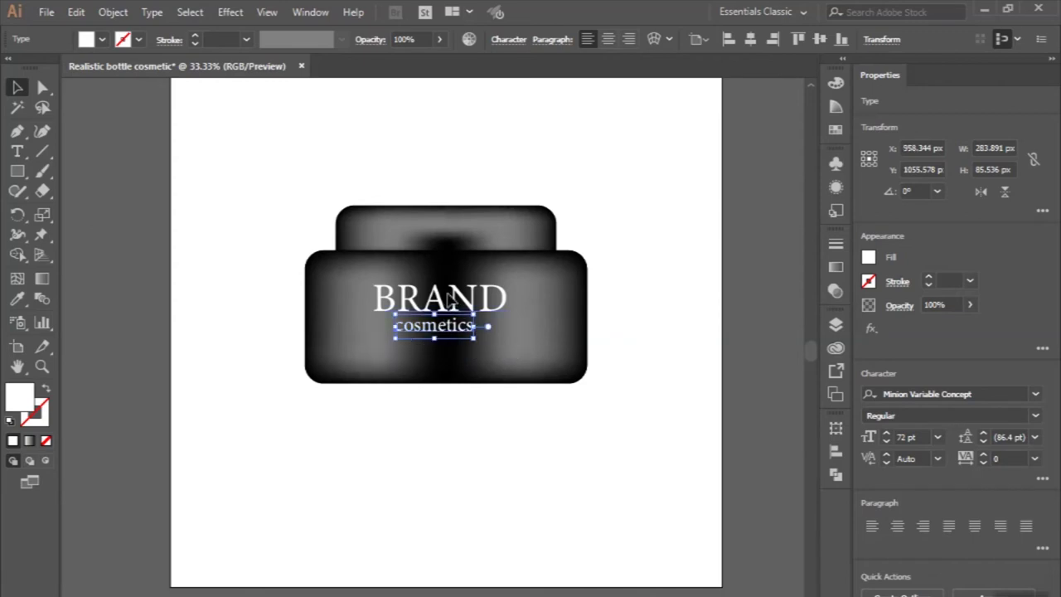
# Step: Centre BRAND and cosmetics horizontally on each other
pyautogui.keyDown('shift'); pyautogui.click(449, 300); pyautogui.keyUp('shift')
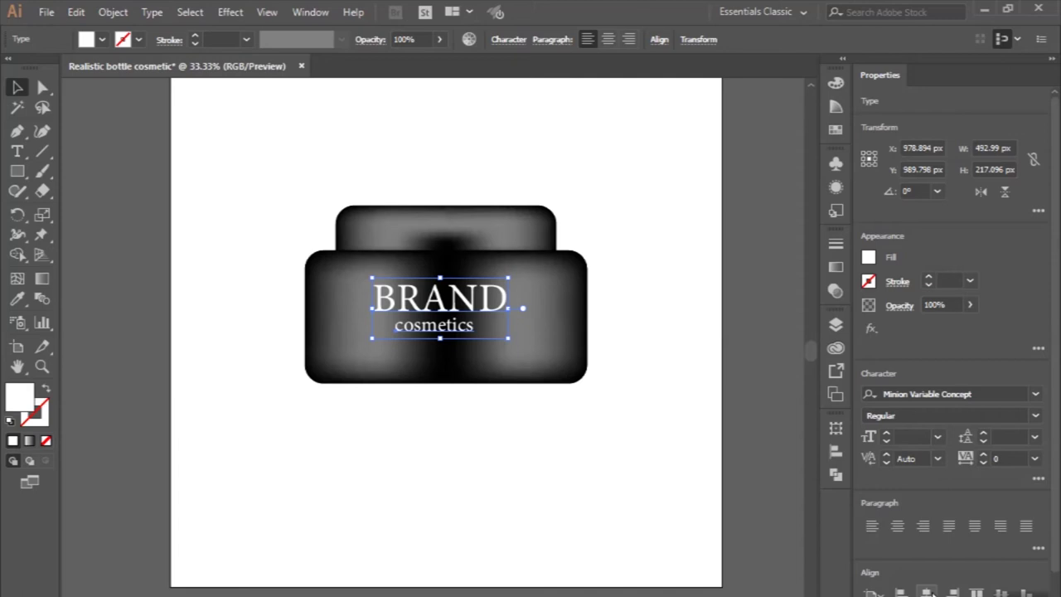
pyautogui.click(659, 42)
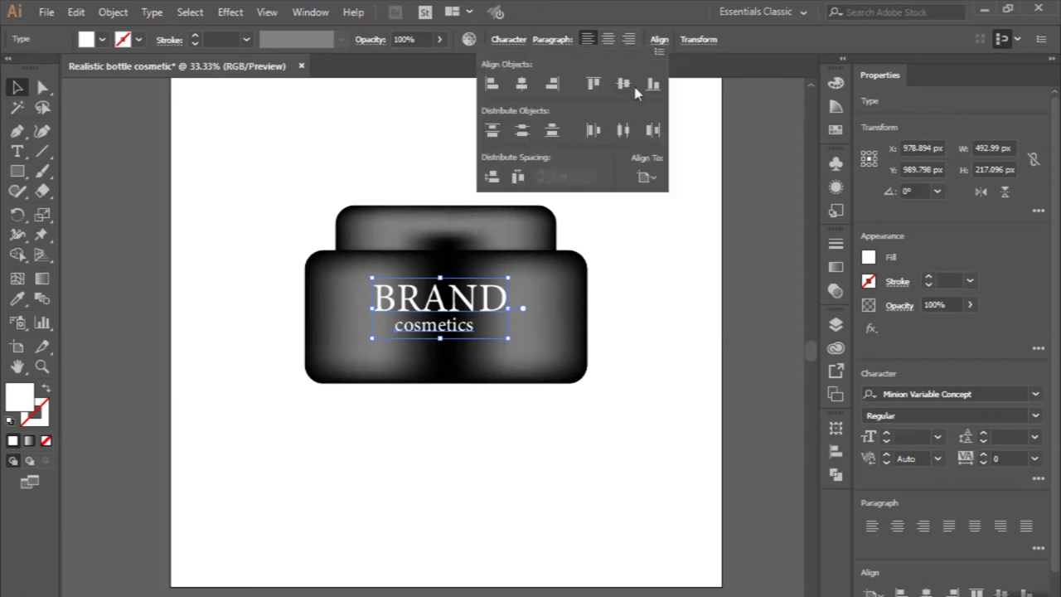
pyautogui.click(521, 84)
pyautogui.click(281, 175)
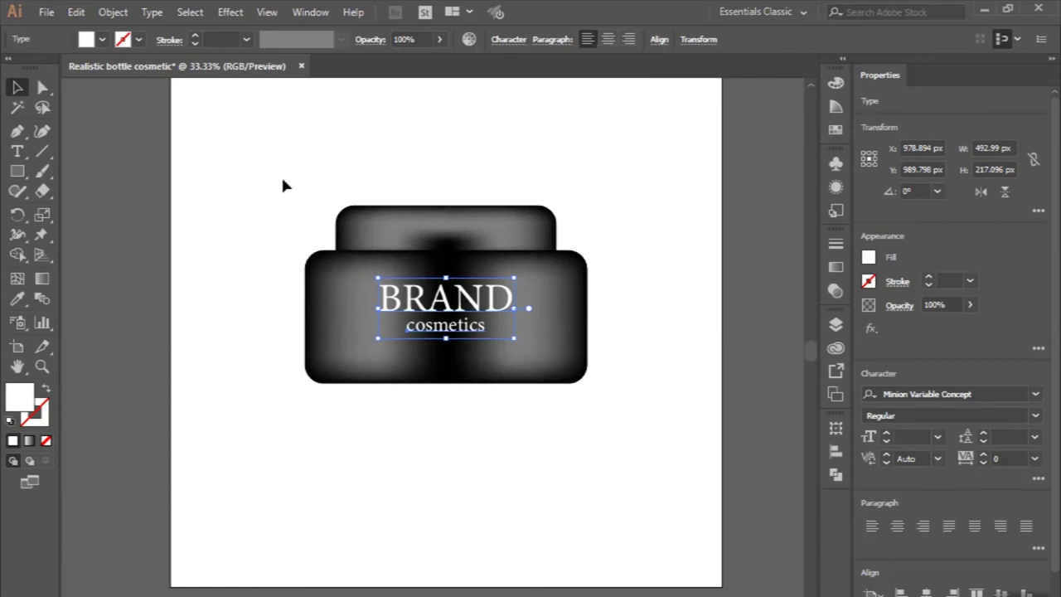
pyautogui.click(281, 175)
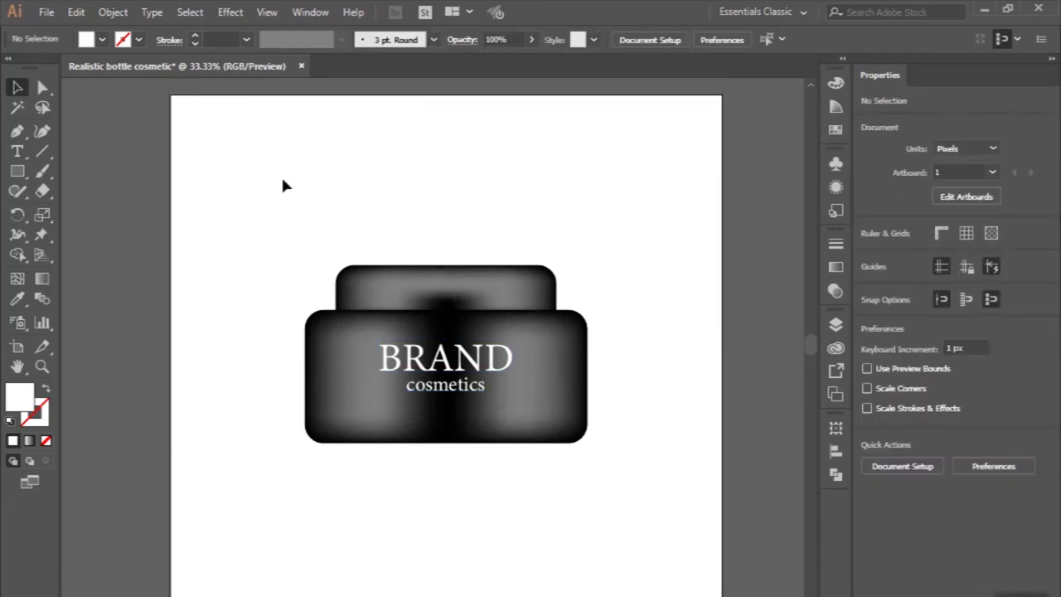
# Step: Nudge the BRAND cosmetics label five steps lower on the jar
pyautogui.click(417, 295)
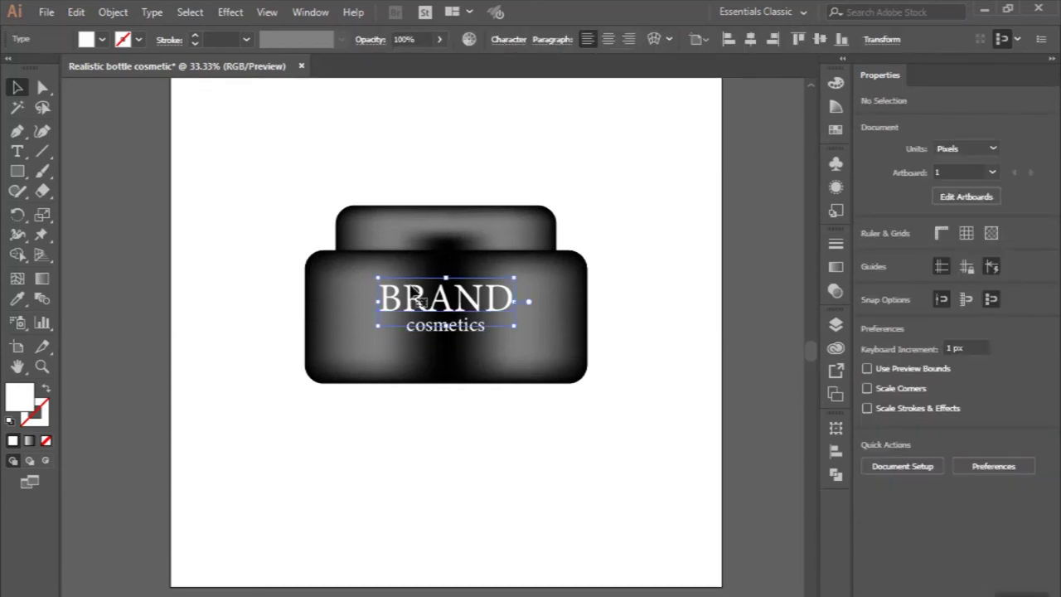
pyautogui.keyDown('shift'); pyautogui.click(474, 340); pyautogui.keyUp('shift')
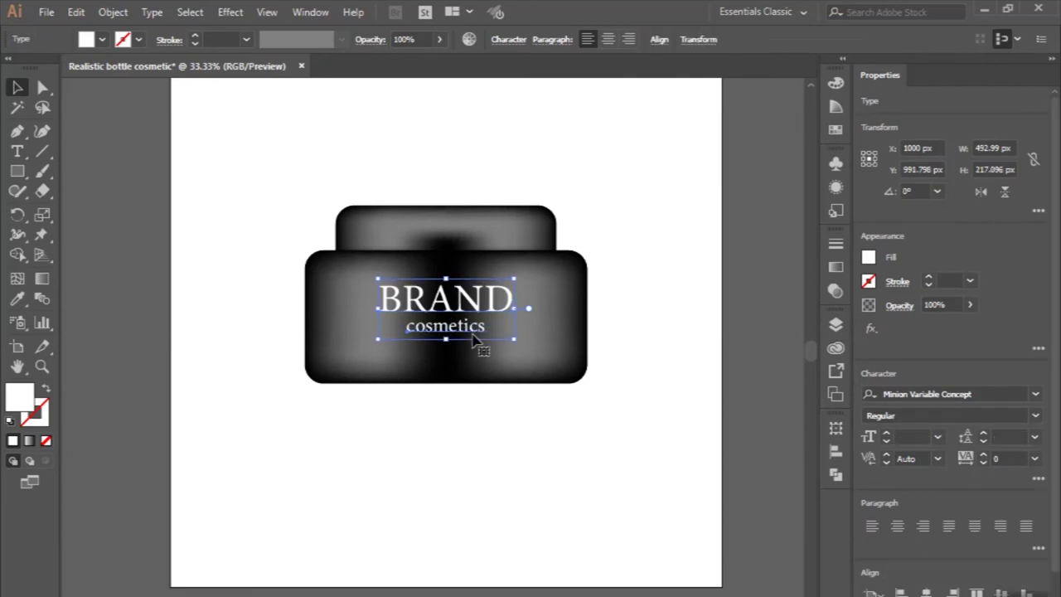
pyautogui.press('Down')
pyautogui.press('Down')
pyautogui.press('Down')
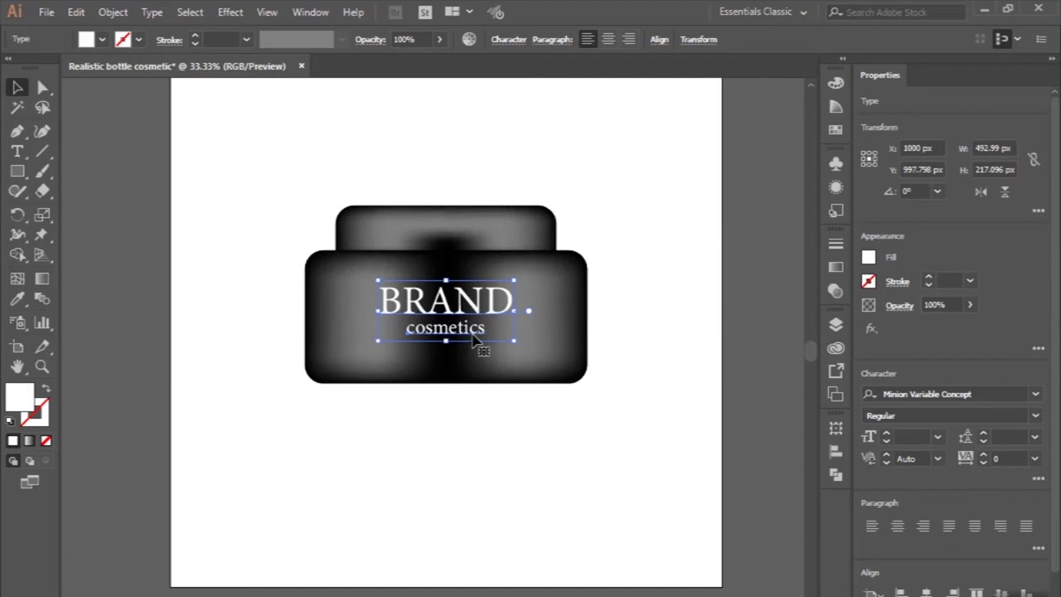
pyautogui.press('Down')
pyautogui.press('Down')
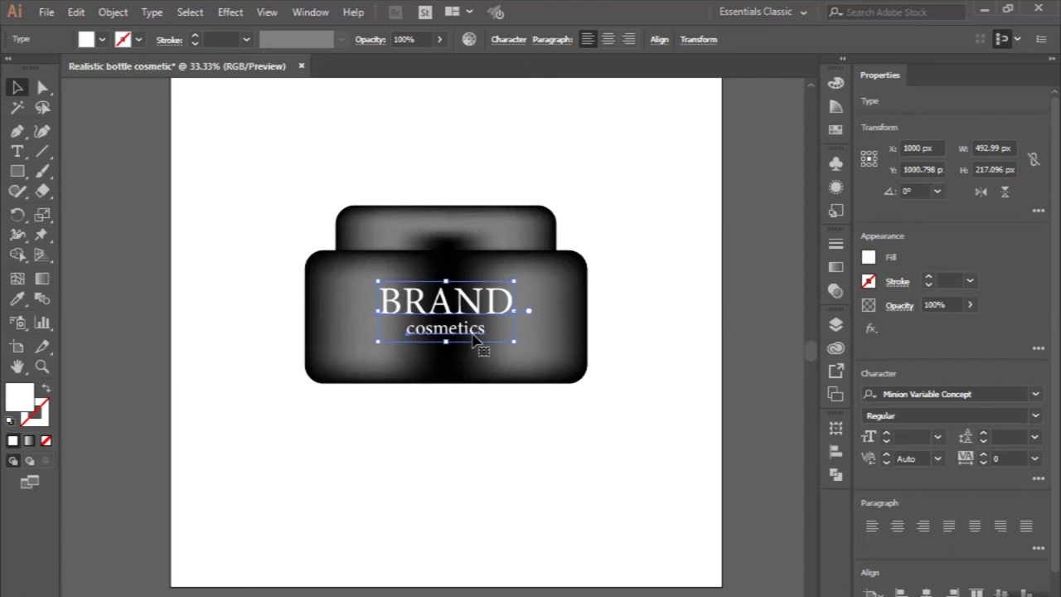
pyautogui.press('Down')
pyautogui.press('Down')
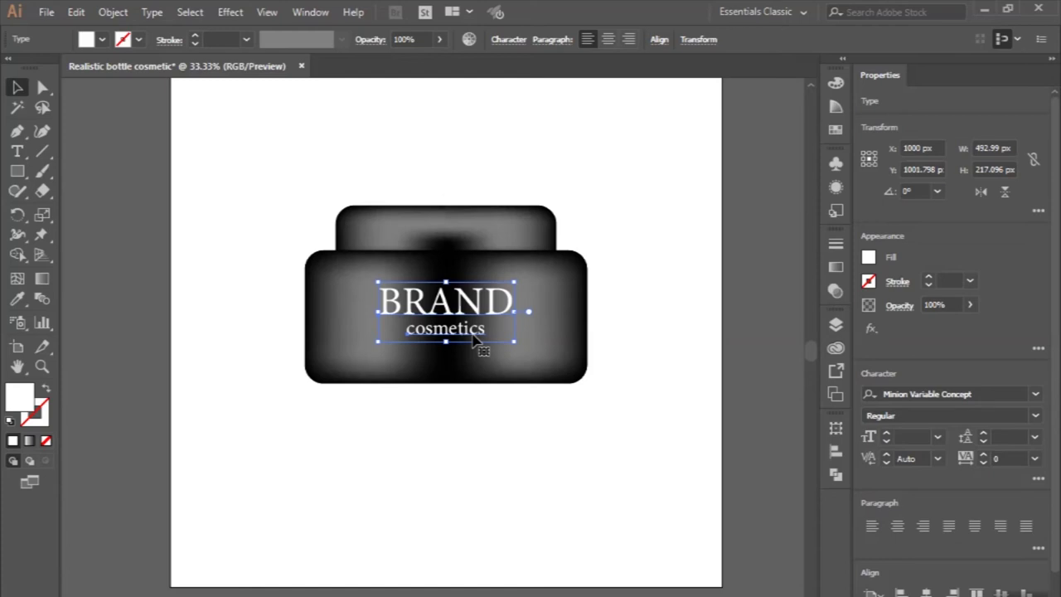
pyautogui.press('Down')
pyautogui.press('Down')
pyautogui.press('Down')
pyautogui.press('Down')
pyautogui.press('Down')
pyautogui.press('Down')
pyautogui.press('Down')
pyautogui.press('Down')
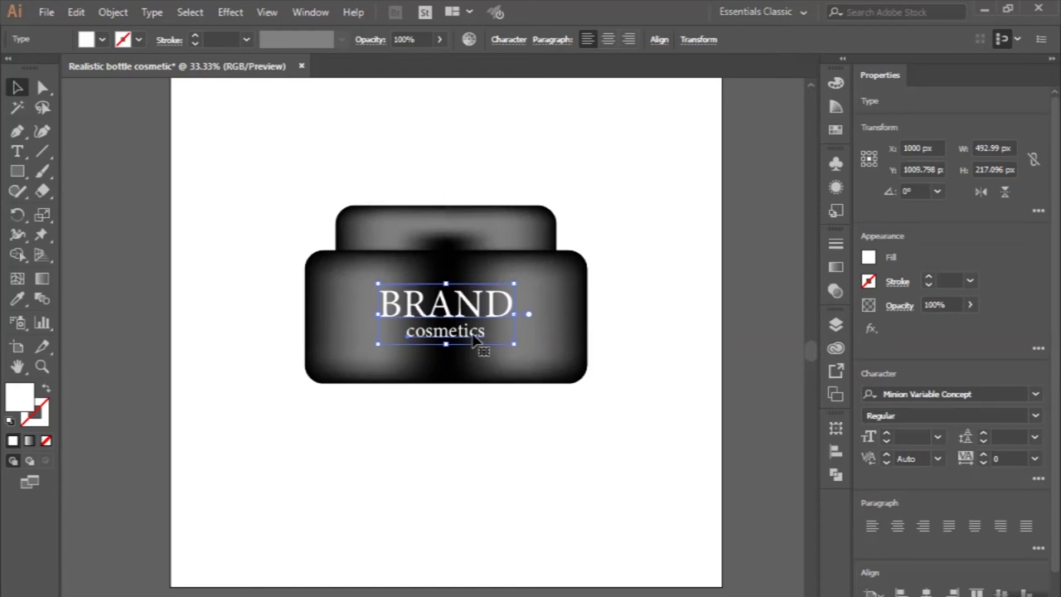
pyautogui.press('Down')
pyautogui.press('Down')
pyautogui.press('Down')
pyautogui.press('Down')
pyautogui.press('Down')
pyautogui.press('Down')
pyautogui.press('Down')
pyautogui.press('Down')
pyautogui.press('Down')
pyautogui.press('Down')
pyautogui.press('Down')
pyautogui.press('Down')
pyautogui.press('Down')
pyautogui.press('Down')
pyautogui.press('Down')
pyautogui.press('Down')
pyautogui.press('Down')
pyautogui.press('Down')
pyautogui.press('Down')
pyautogui.press('Down')
pyautogui.press('Down')
pyautogui.press('Down')
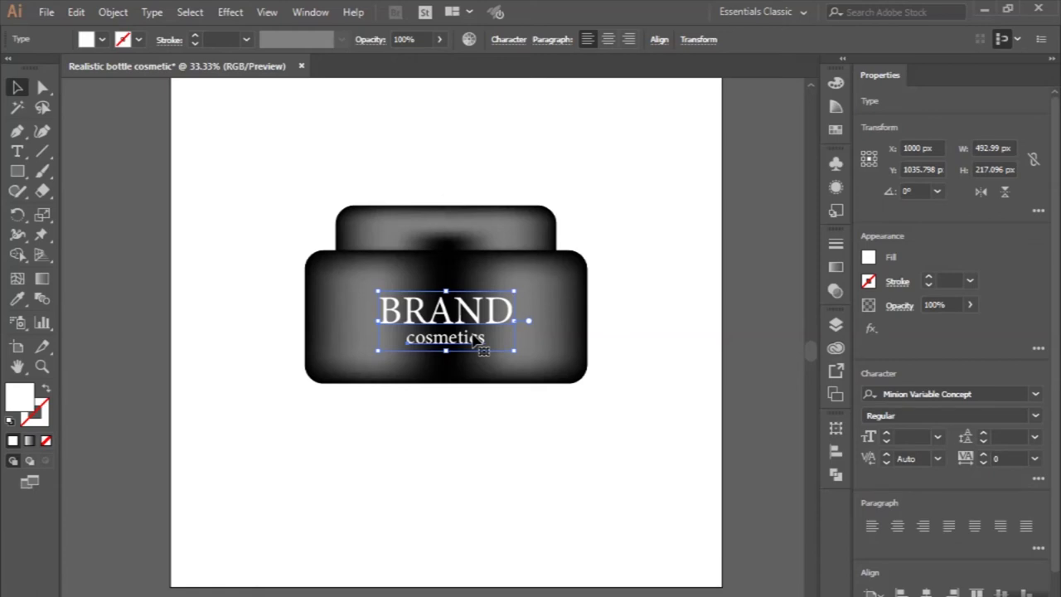
pyautogui.click(483, 522)
# Step: Select the jar body mesh on its own to read its 1023 × 483 px size
pyautogui.hscroll(-2, 483, 522)
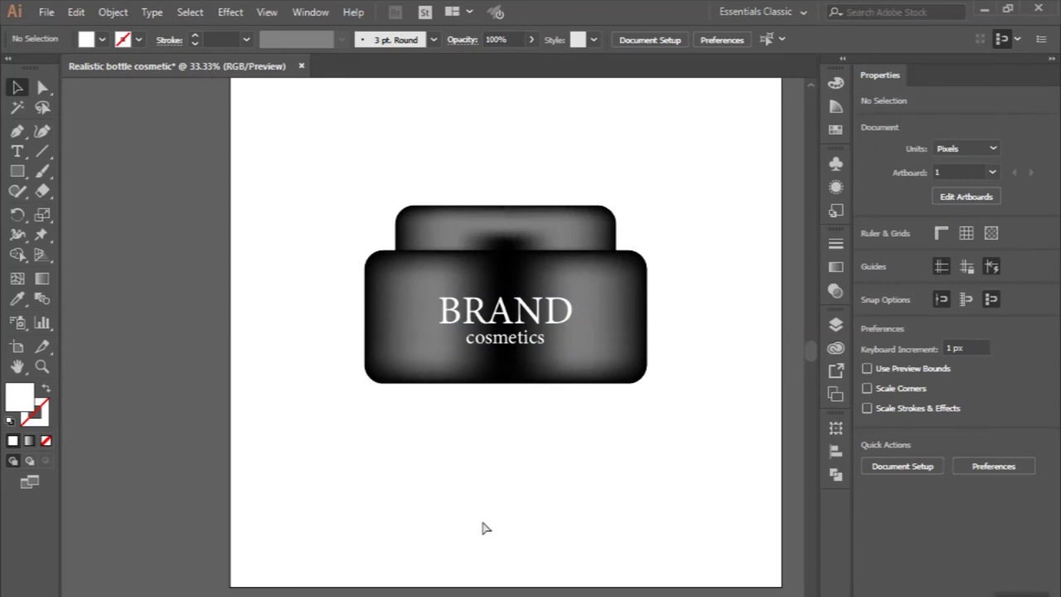
pyautogui.scroll(1, 486, 528)
pyautogui.hscroll(2, 486, 528)
pyautogui.scroll(2, 486, 528)
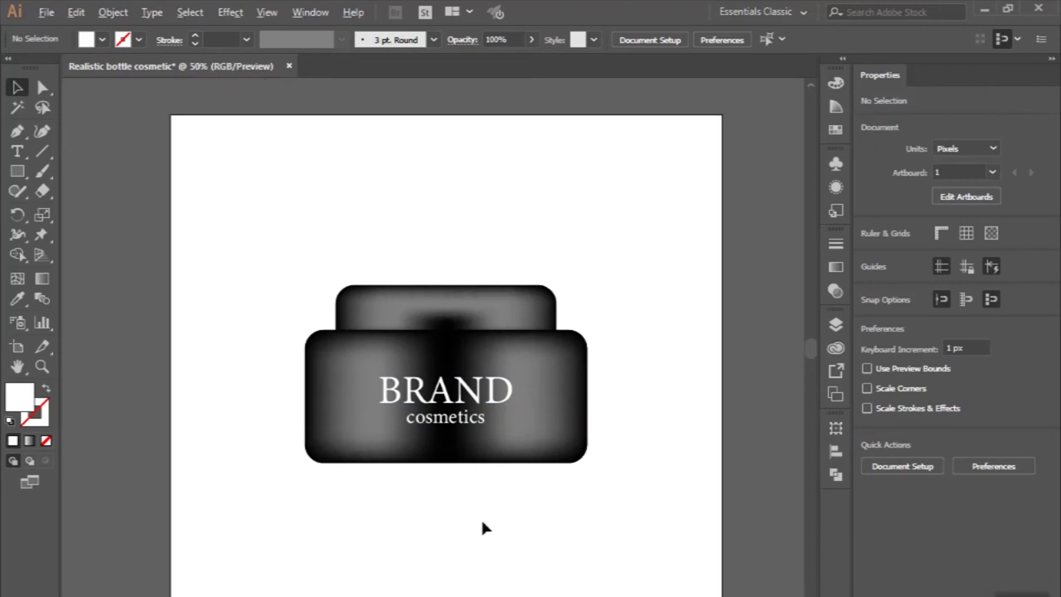
pyautogui.scroll(1, 485, 528)
pyautogui.scroll(-1, 485, 528)
pyautogui.scroll(1, 485, 529)
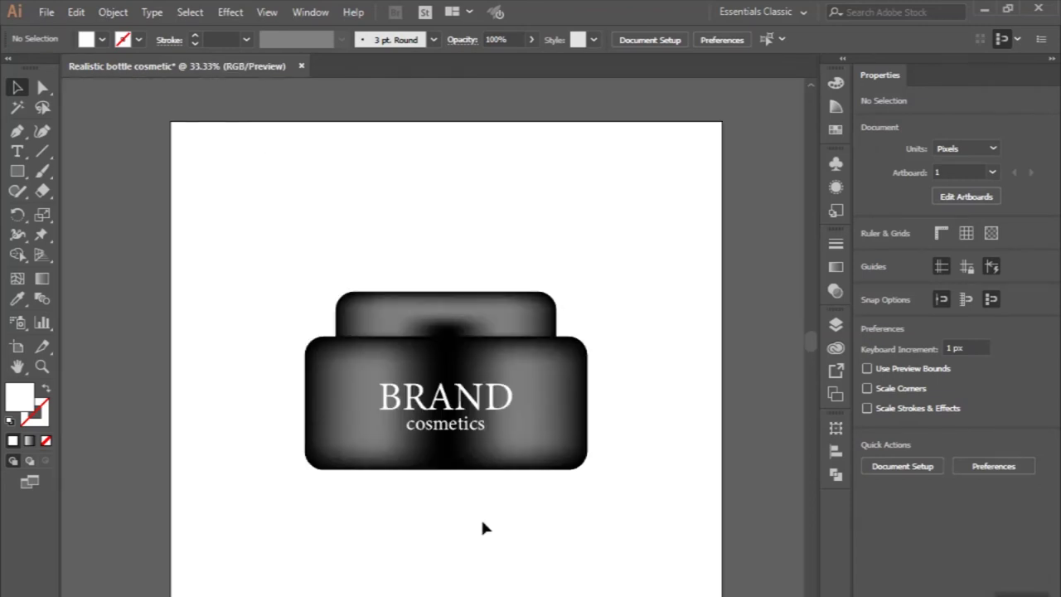
pyautogui.scroll(1, 485, 528)
pyautogui.scroll(1, 485, 529)
pyautogui.scroll(-1, 485, 528)
pyautogui.scroll(-1, 479, 517)
pyautogui.scroll(-2, 464, 504)
pyautogui.scroll(-2, 463, 508)
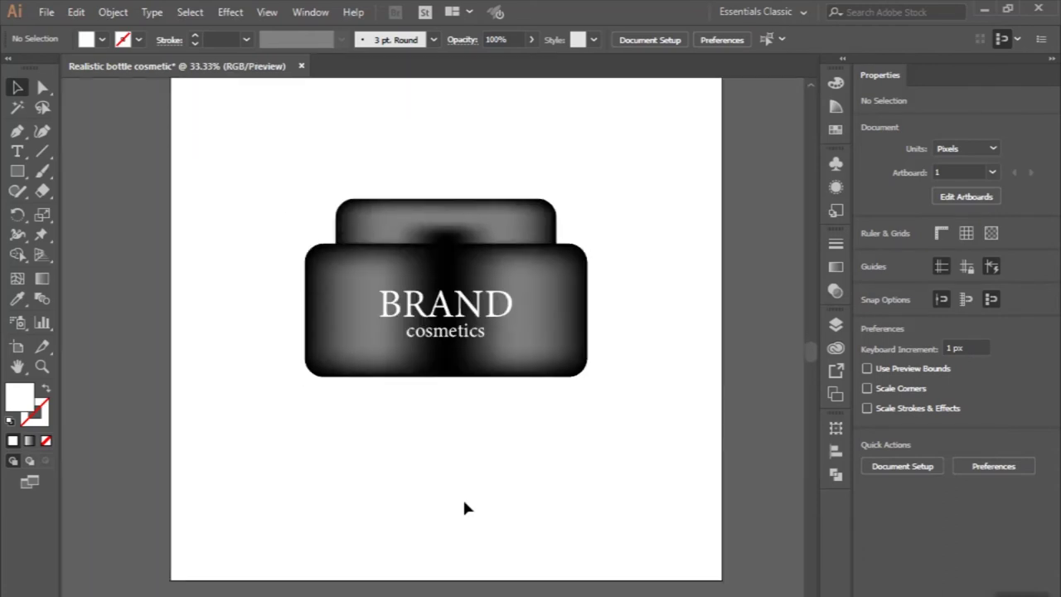
pyautogui.click(380, 220)
pyautogui.keyDown('shift'); pyautogui.click(340, 307); pyautogui.keyUp('shift')
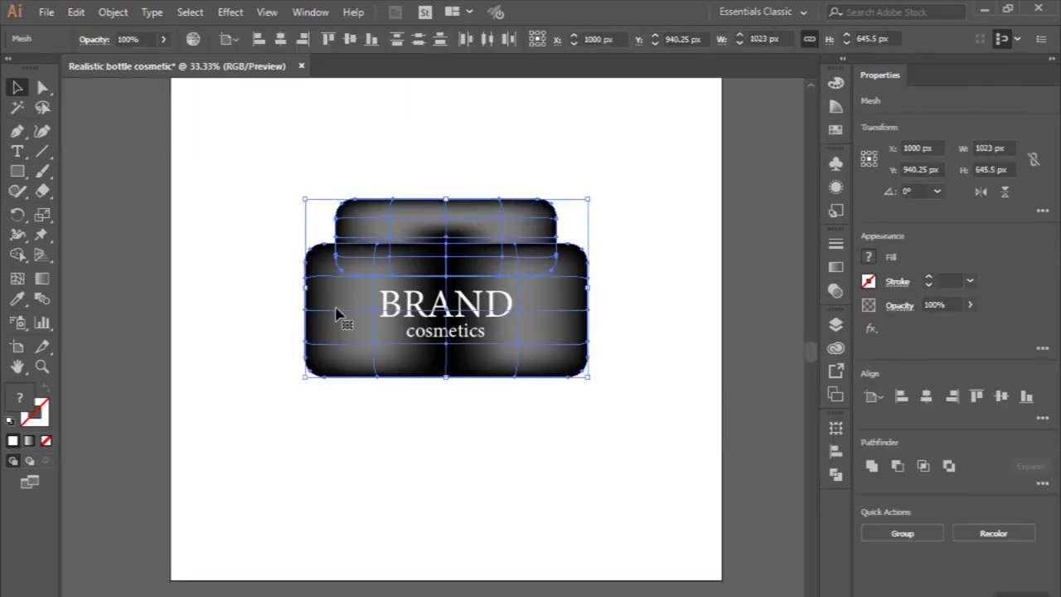
pyautogui.rightClick(338, 313)
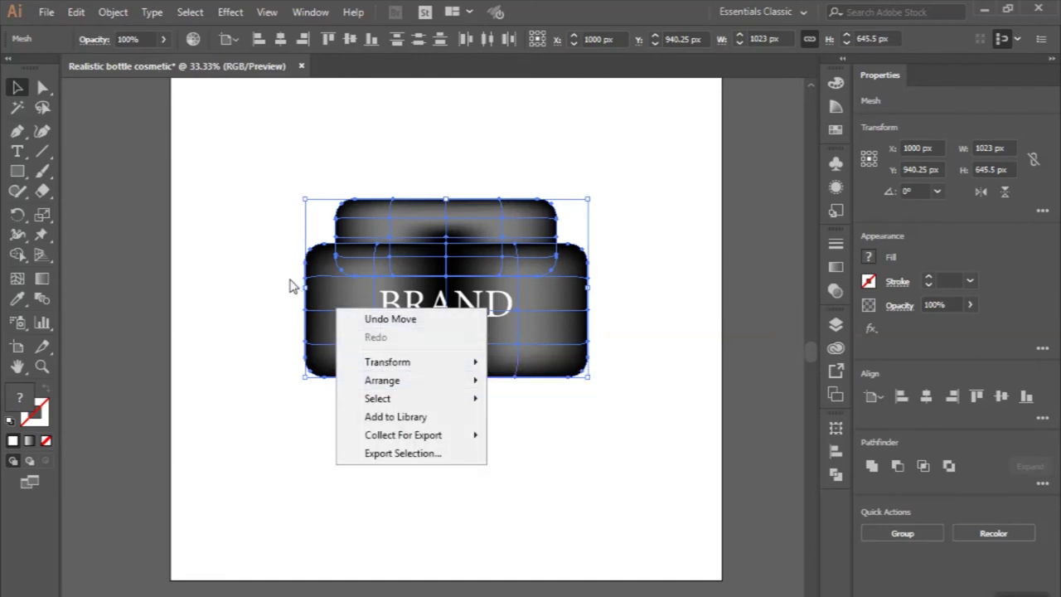
pyautogui.click(252, 262)
pyautogui.click(251, 257)
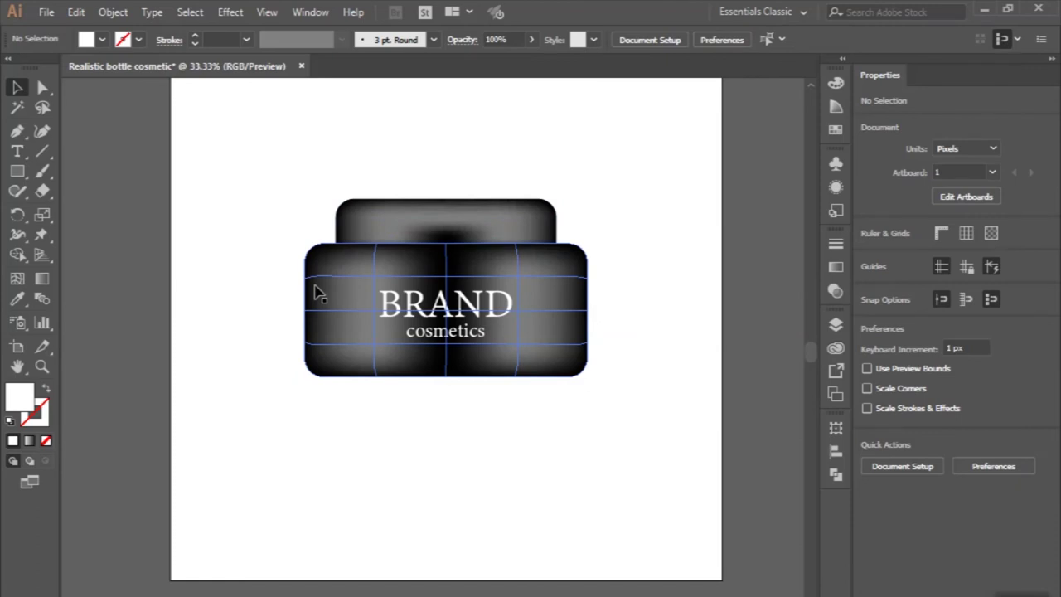
pyautogui.click(318, 293)
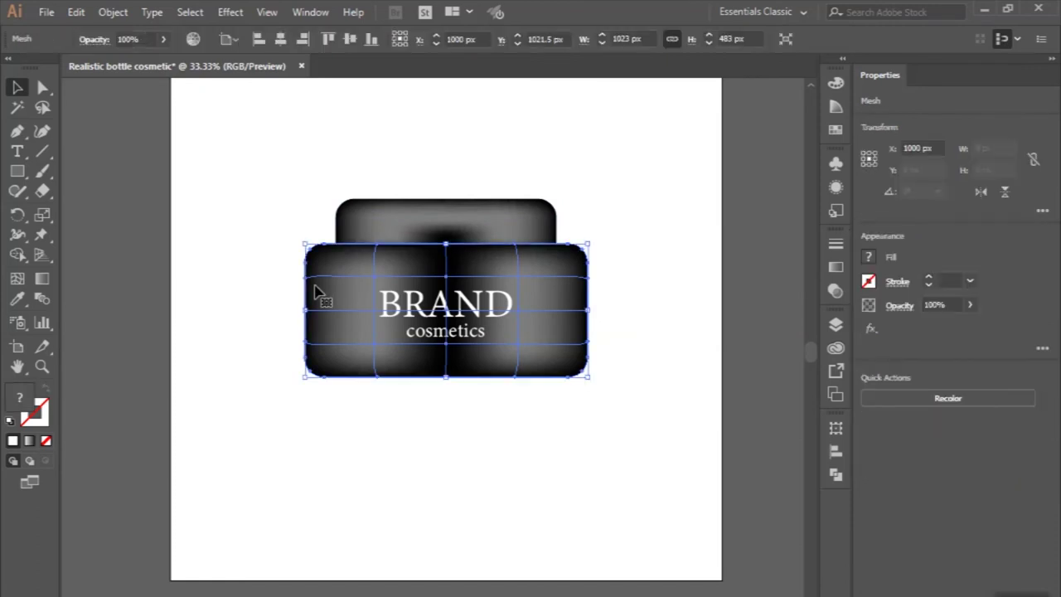
# Step: Create a 1023 × 483 px rectangle below the jar and fill it solid black
pyautogui.click(17, 172)
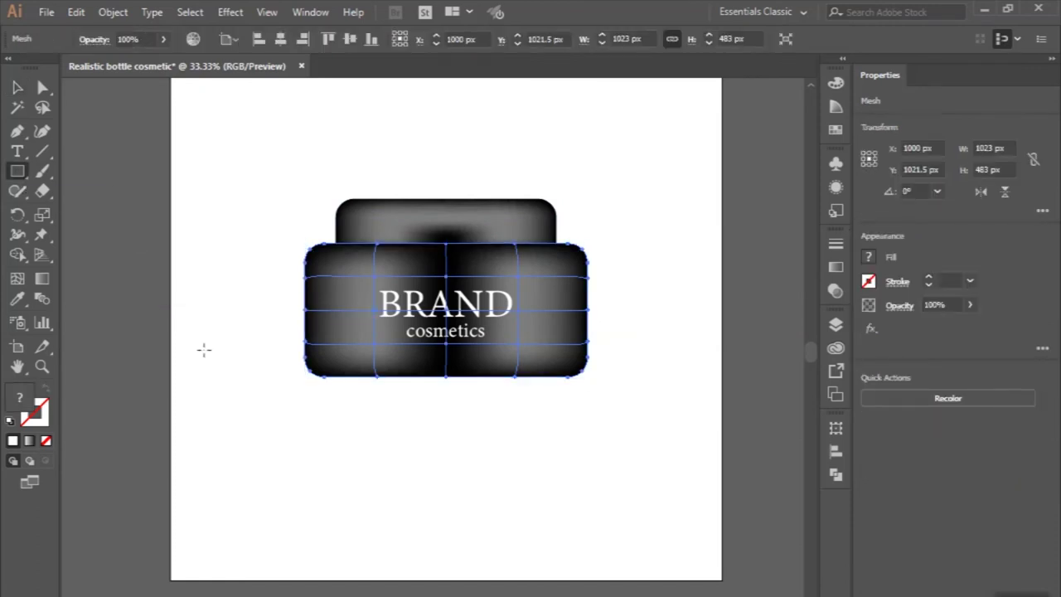
pyautogui.click(306, 446)
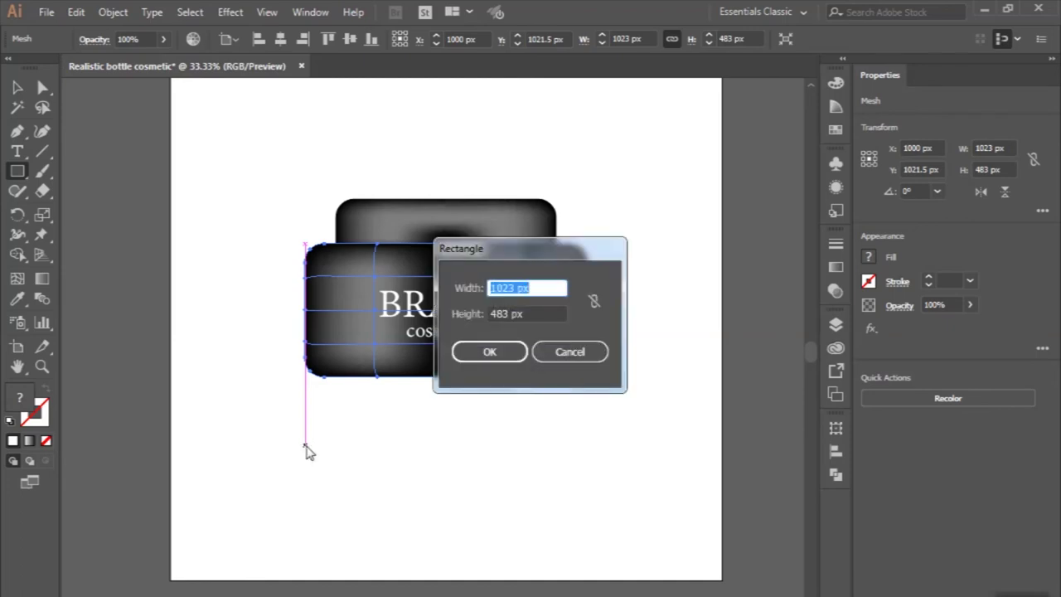
pyautogui.click(484, 357)
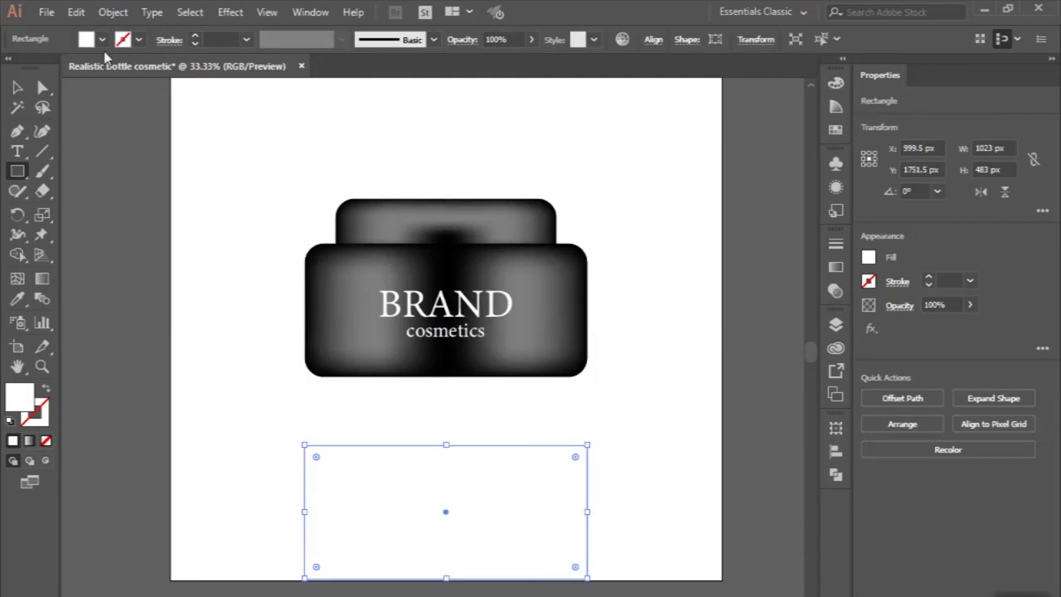
pyautogui.click(100, 41)
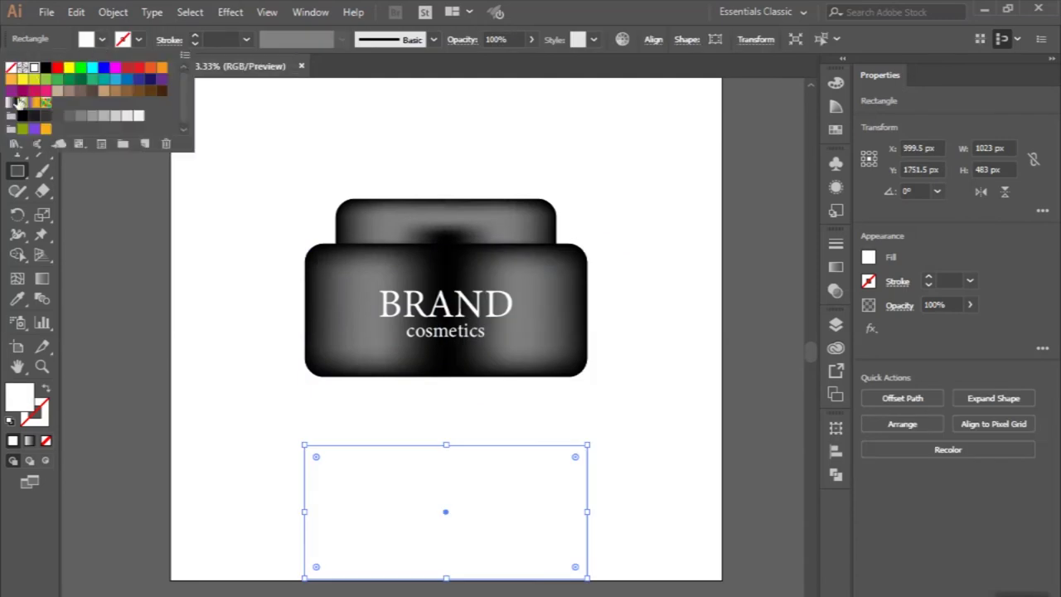
pyautogui.click(15, 103)
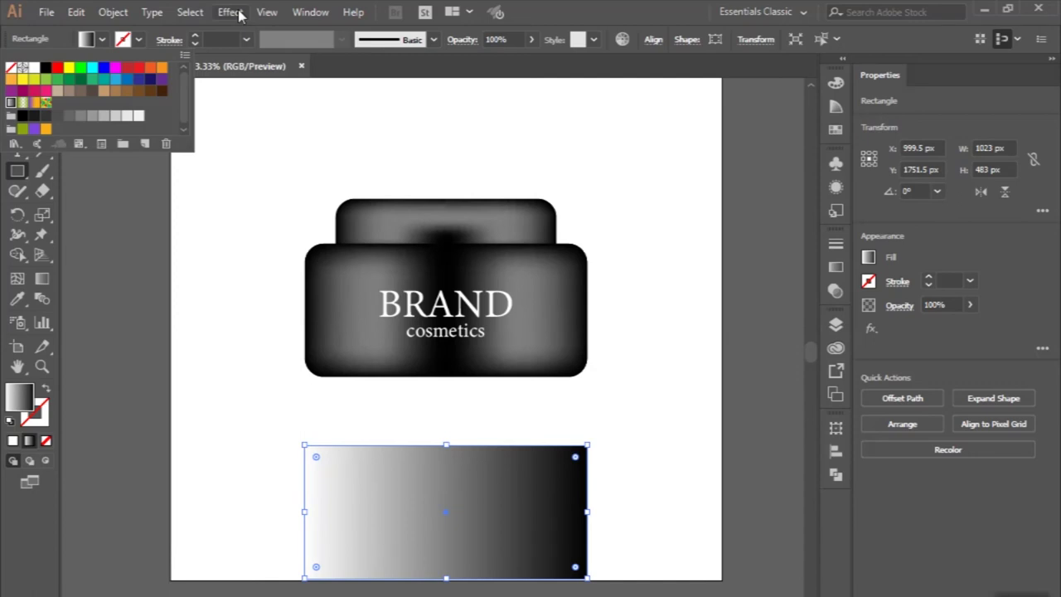
pyautogui.click(230, 13)
pyautogui.click(238, 13)
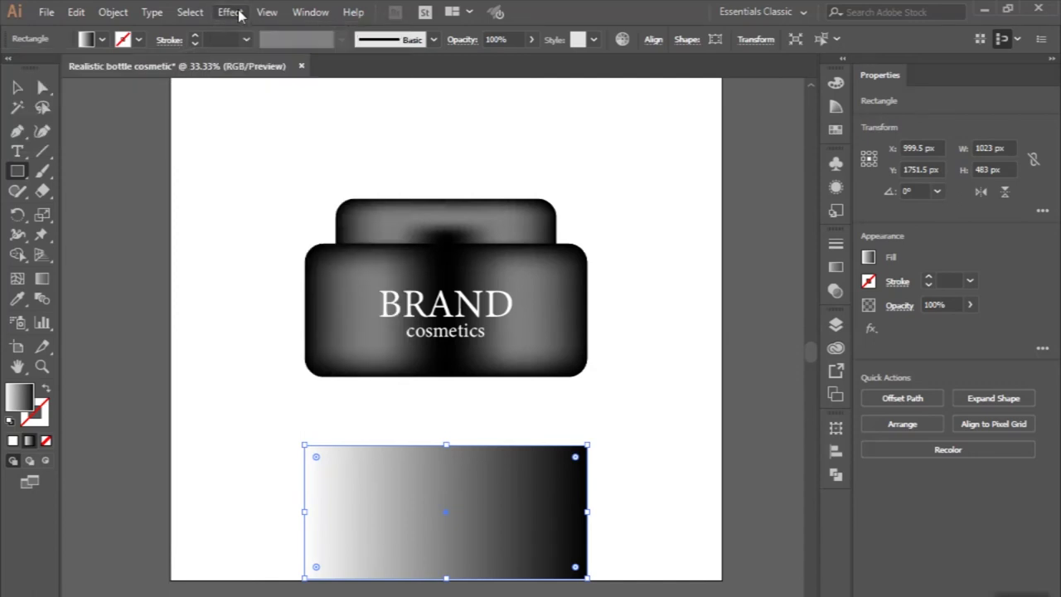
pyautogui.click(102, 40)
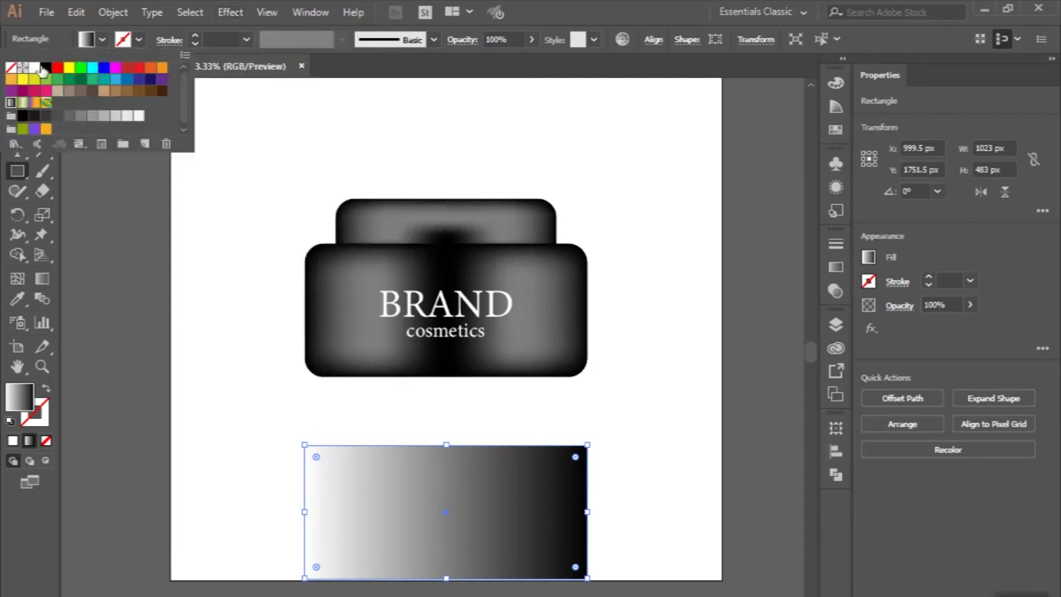
pyautogui.click(46, 67)
# Step: Apply Round Corners to the rectangle and expand its appearance to make them permanent
pyautogui.click(226, 11)
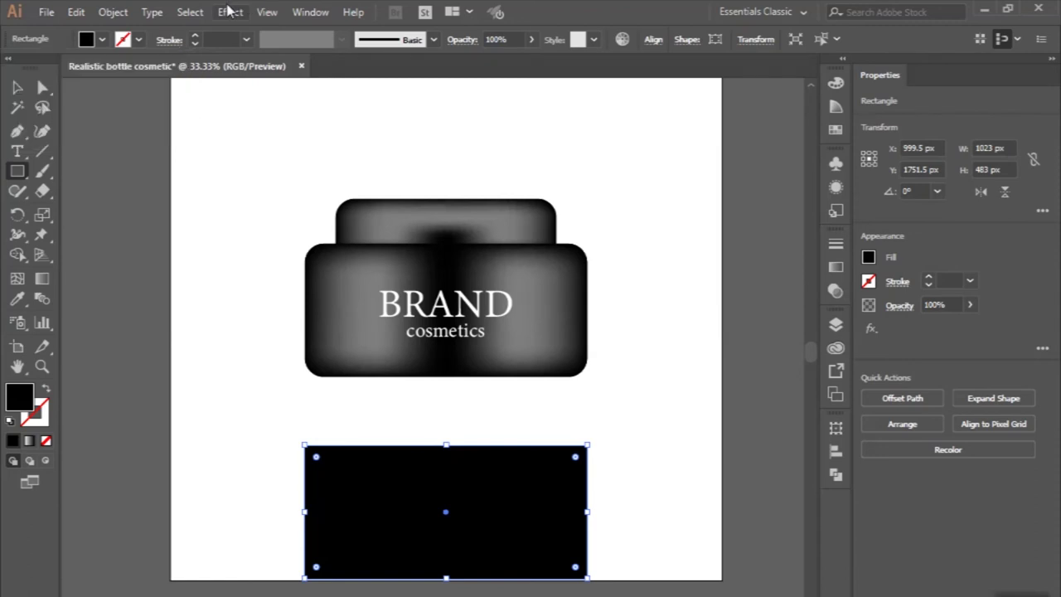
pyautogui.click(230, 10)
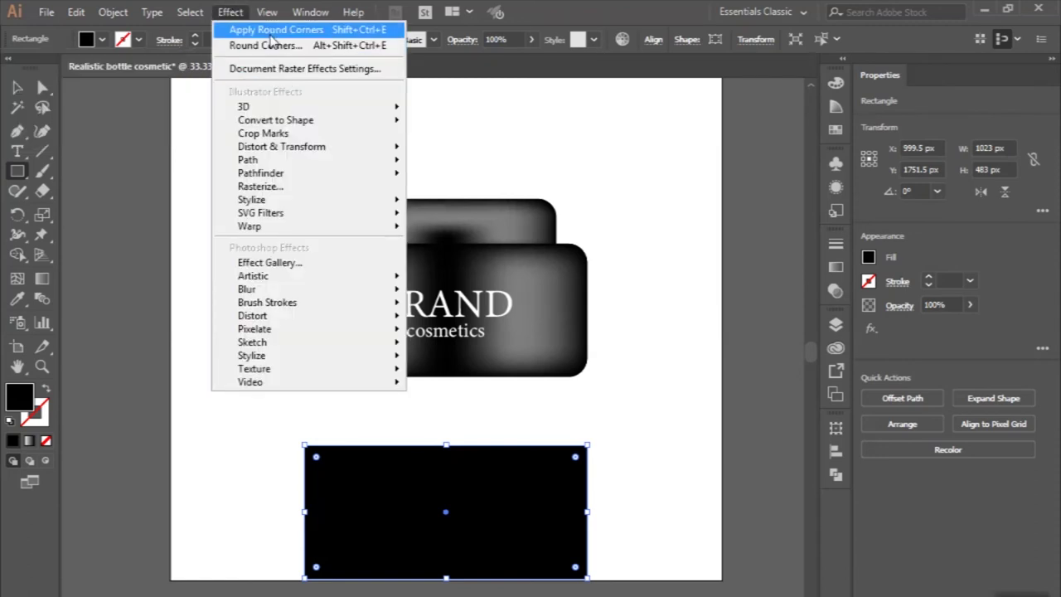
pyautogui.click(339, 30)
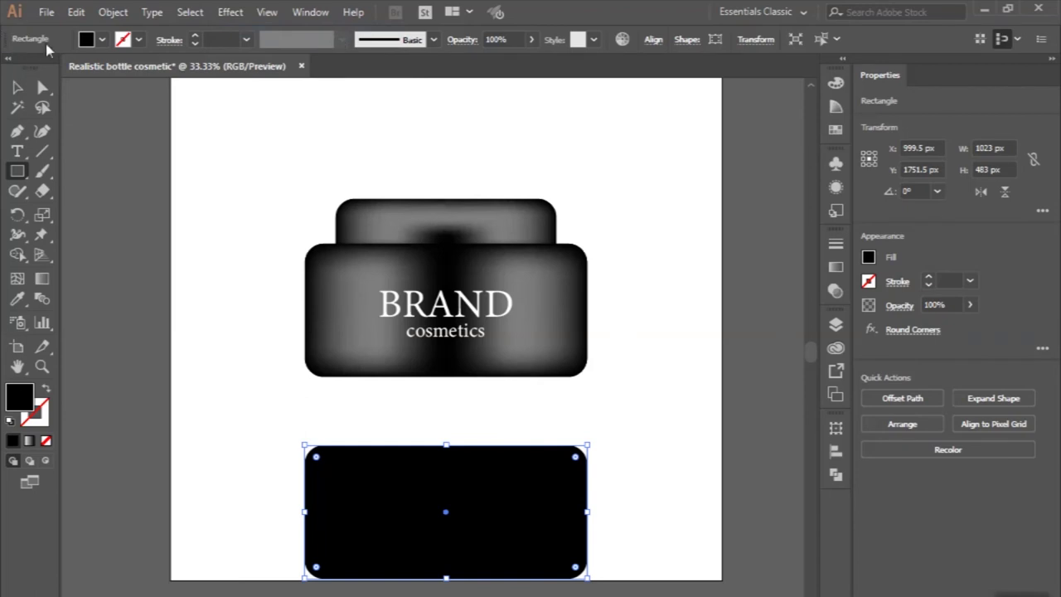
pyautogui.click(116, 13)
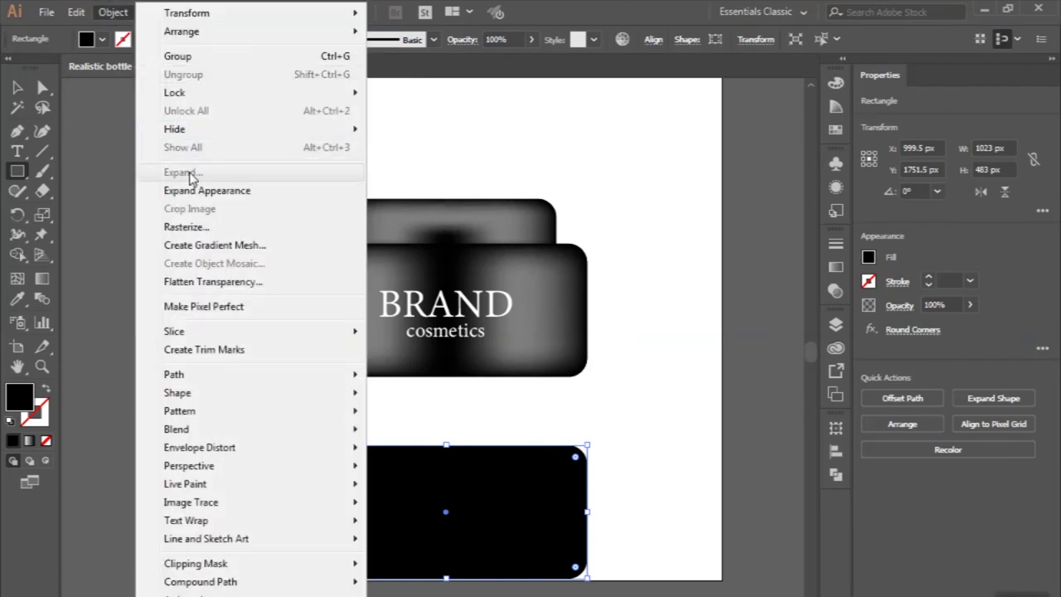
pyautogui.click(269, 191)
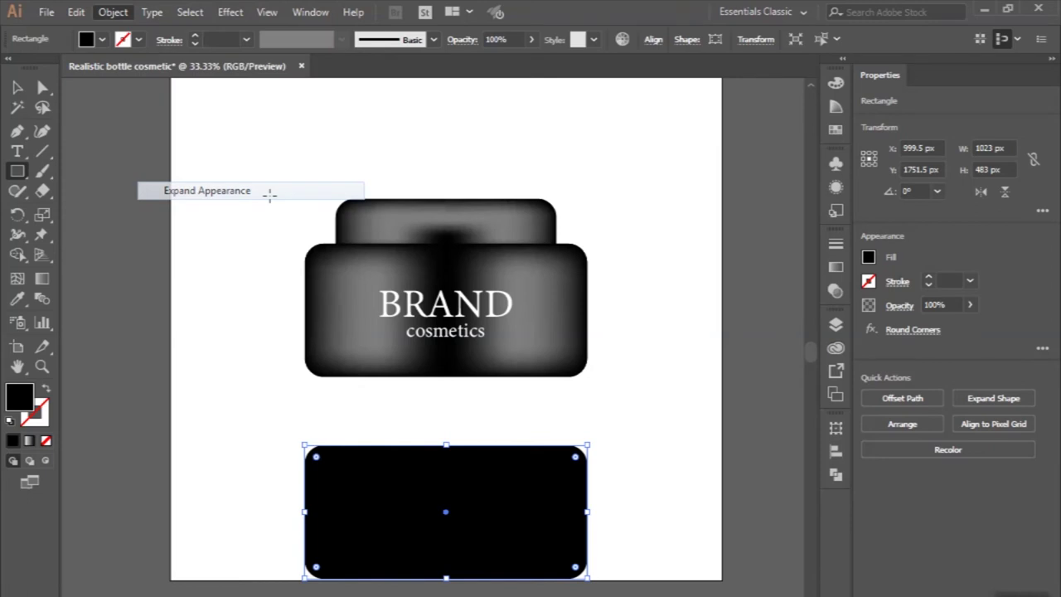
# Step: Give the rectangle a white-to-black gradient, move it under the jar's base, and send it backward
pyautogui.click(102, 39)
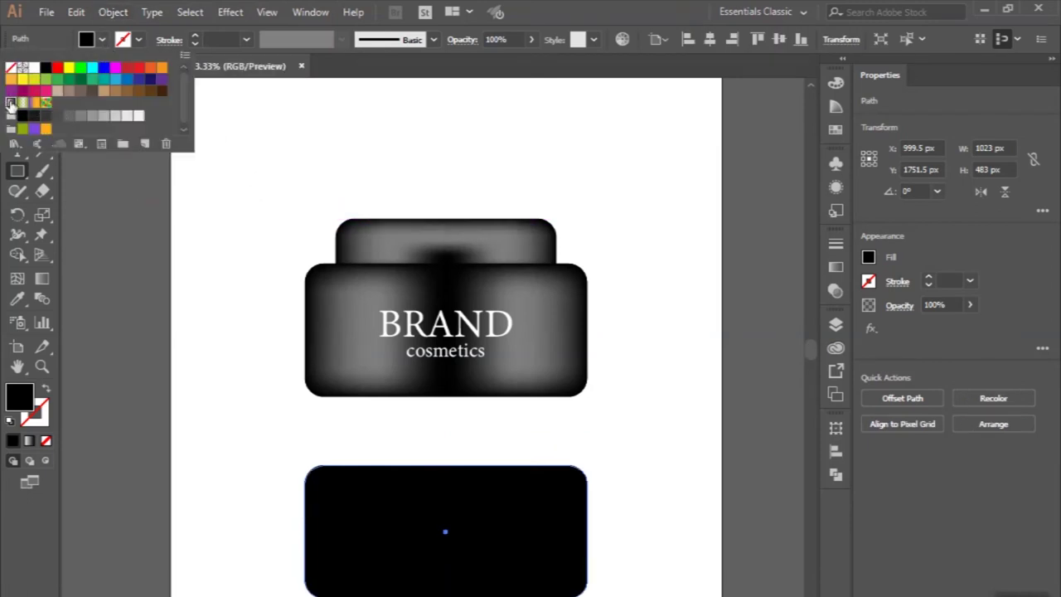
pyautogui.click(10, 103)
pyautogui.click(17, 87)
pyautogui.moveTo(378, 535); pyautogui.dragTo(377, 419)
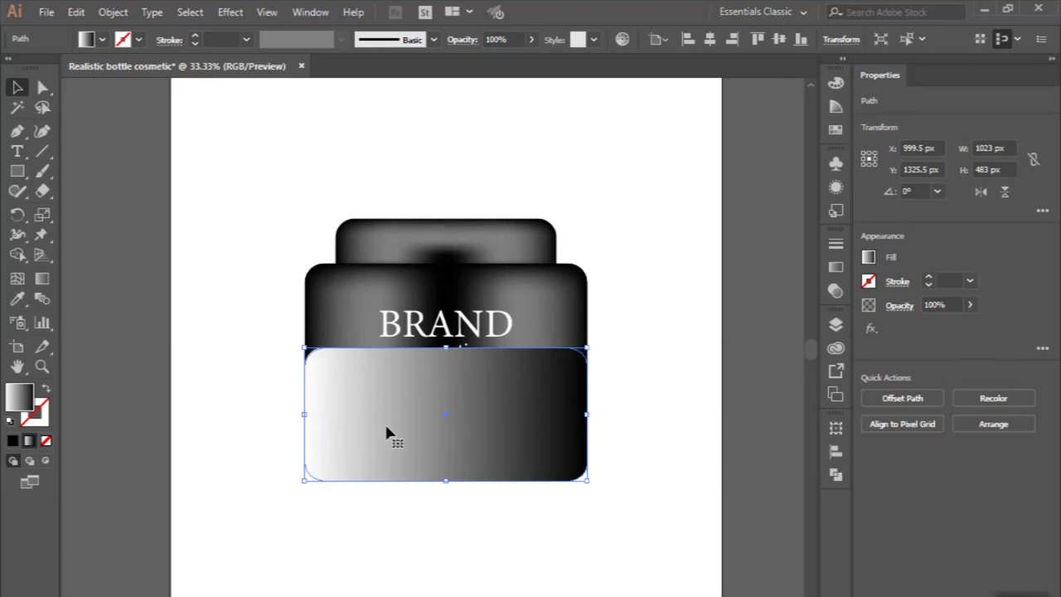
pyautogui.rightClick(386, 429)
pyautogui.moveTo(433, 342)
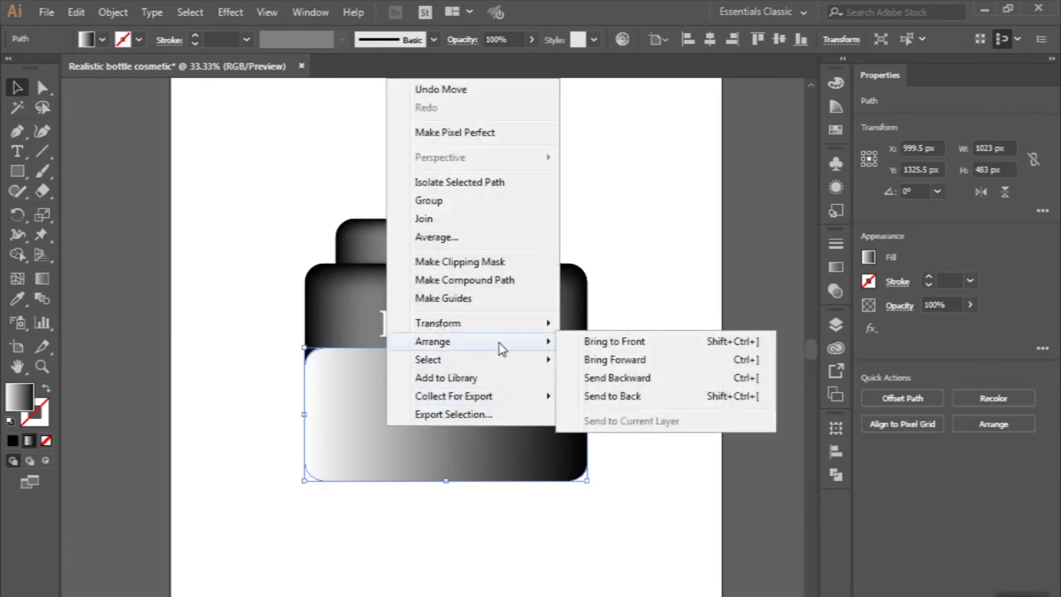
pyautogui.click(634, 396)
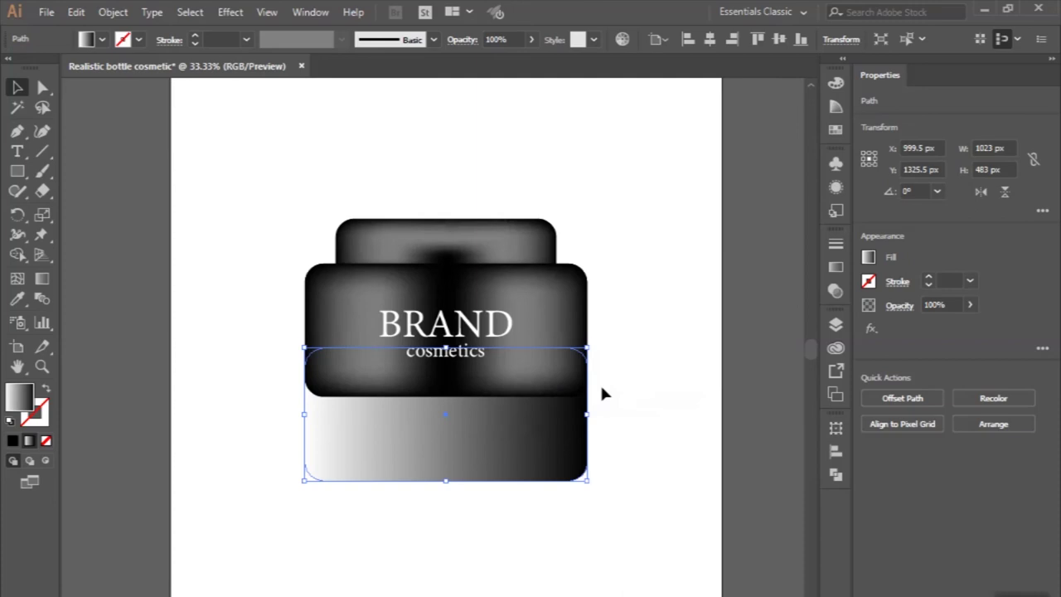
# Step: Set the reflection gradient angle to 90° and its opacity to 20%
pyautogui.click(837, 269)
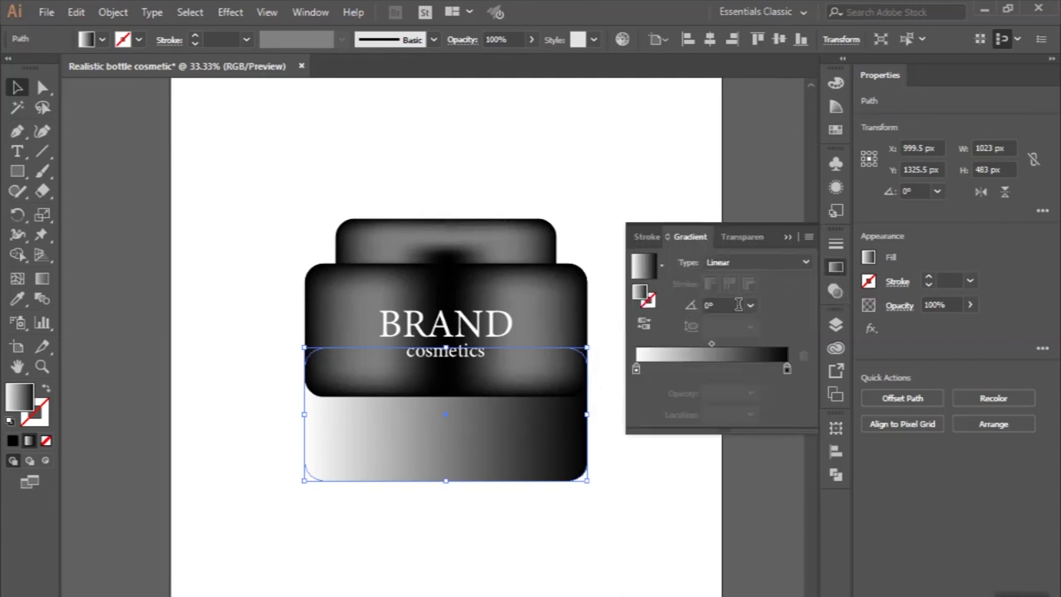
pyautogui.click(750, 305)
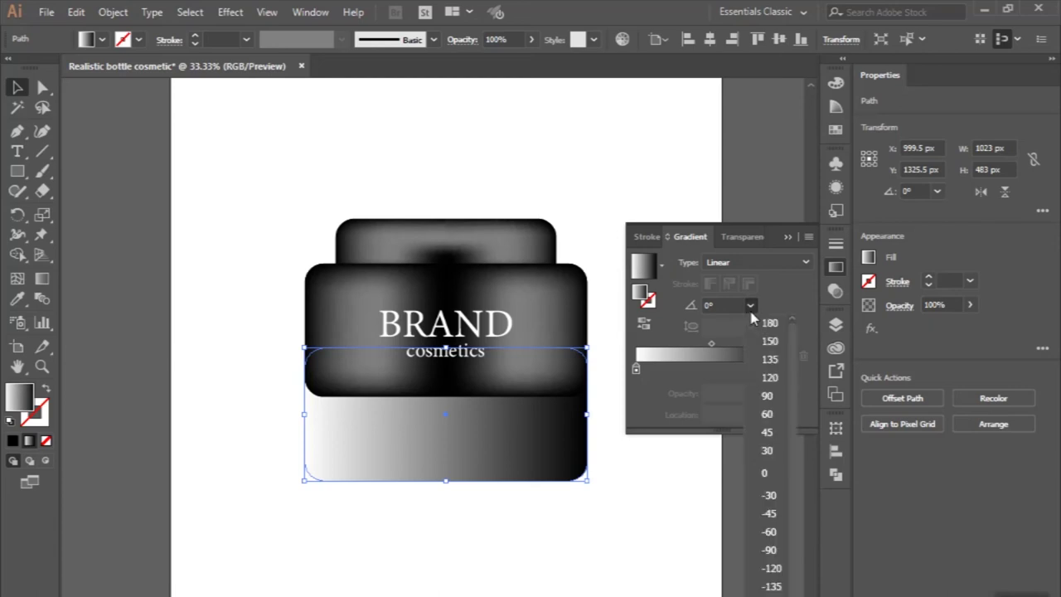
pyautogui.click(767, 406)
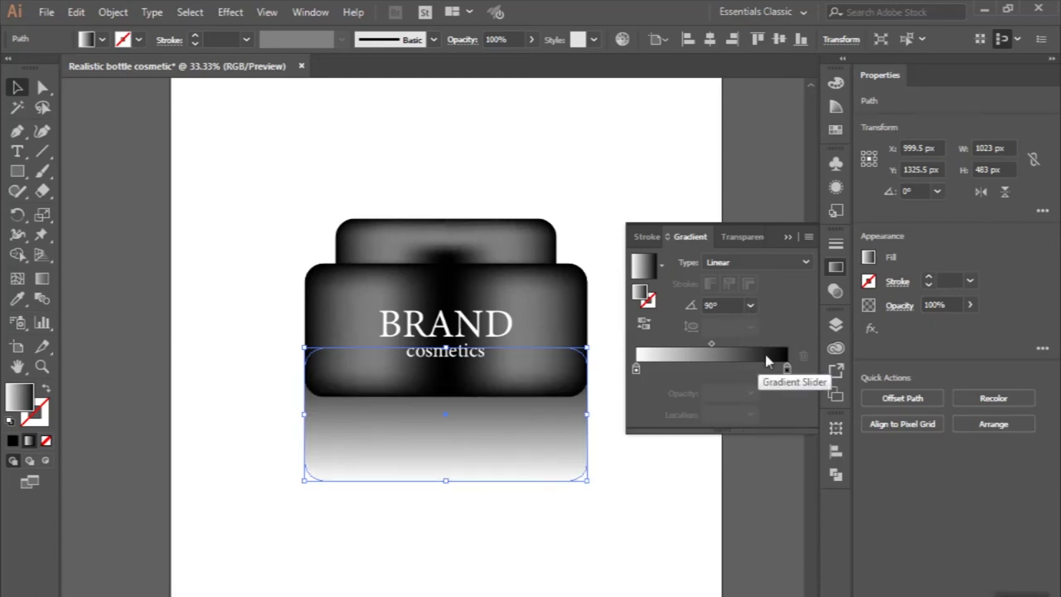
pyautogui.click(933, 304)
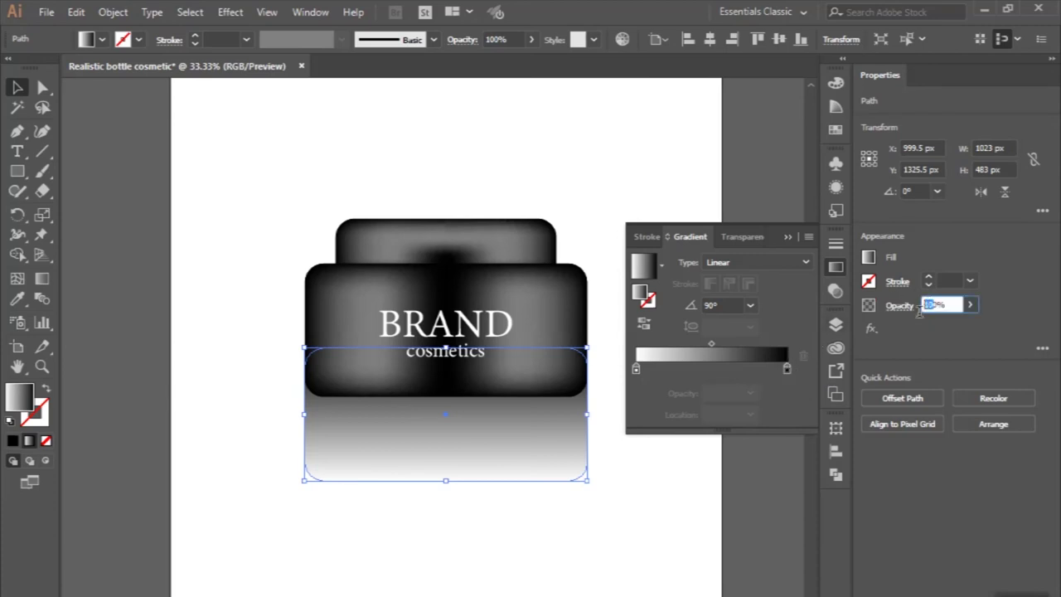
pyautogui.write('20')
pyautogui.press('Return')
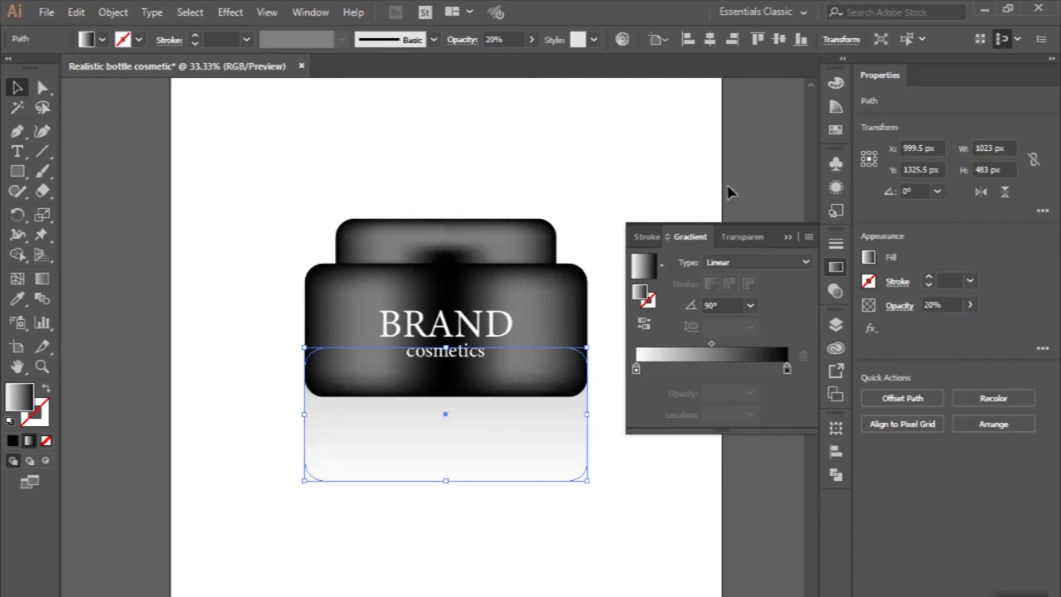
pyautogui.click(684, 169)
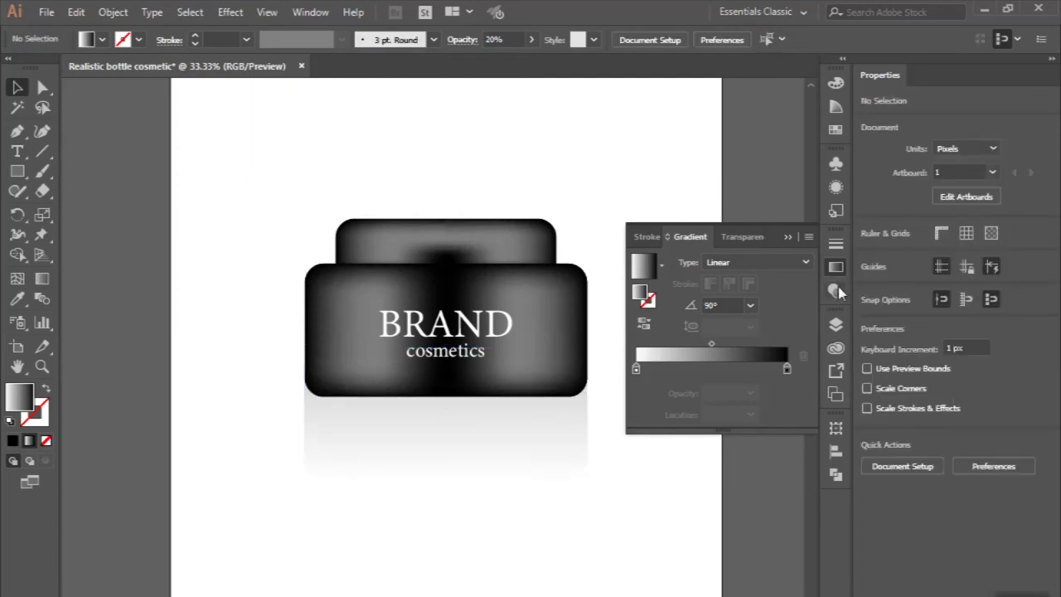
pyautogui.click(796, 241)
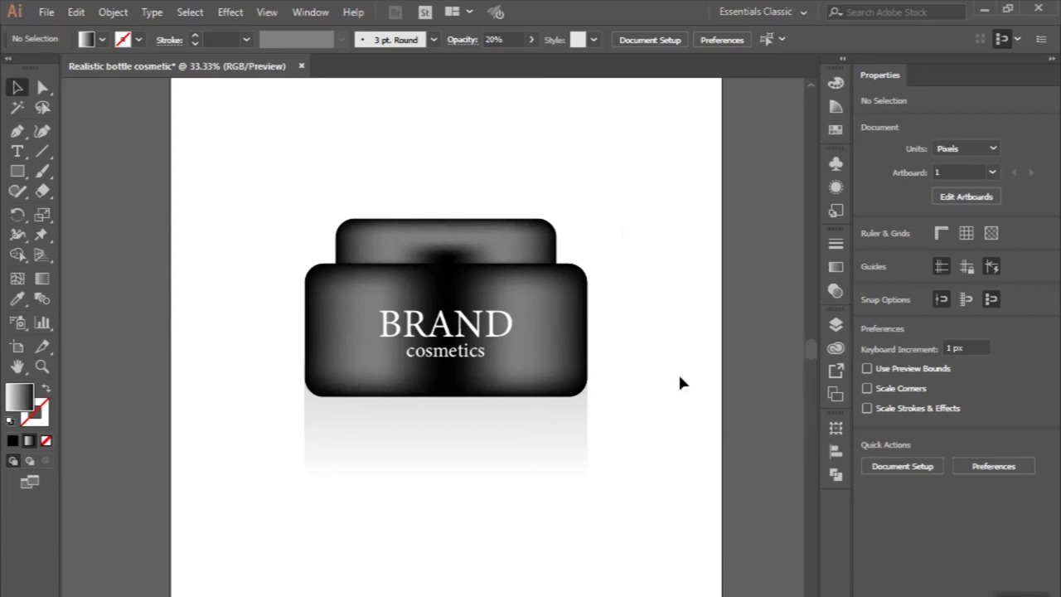
pyautogui.scroll(-2, 678, 378)
pyautogui.scroll(1, 680, 377)
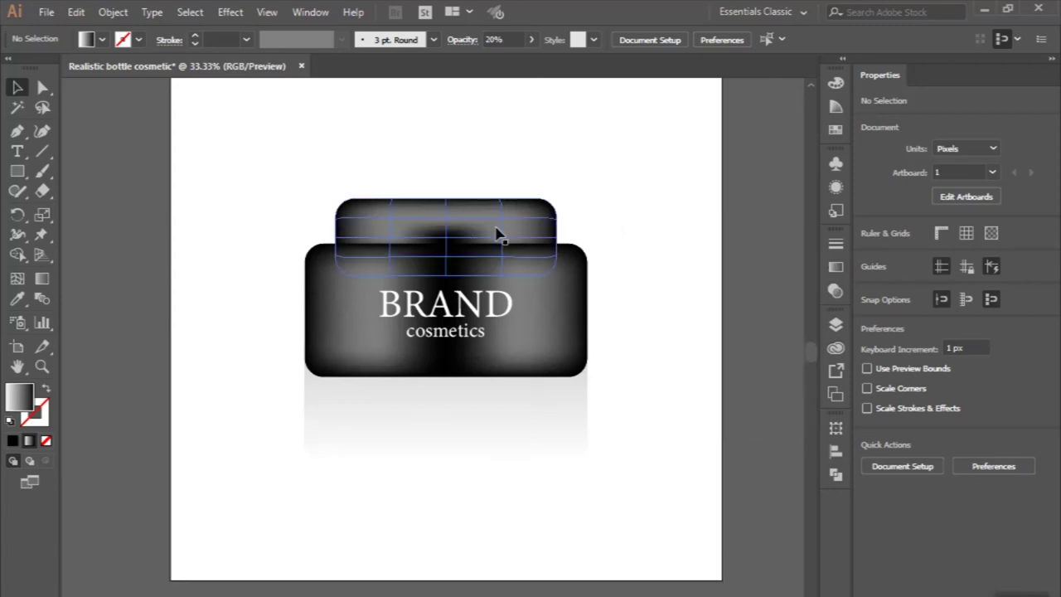
# Step: Marquee-select the jar and reflection, drag them lower, and centre them horizontally on the artboard
pyautogui.click(15, 173)
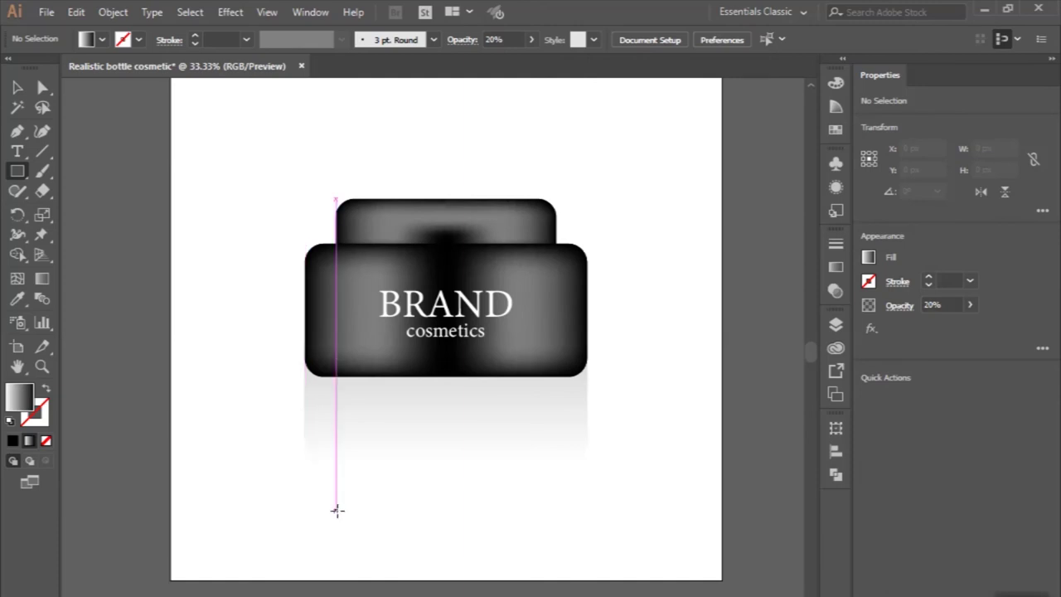
pyautogui.keyDown('alt'); pyautogui.scroll(-2, 318, 489); pyautogui.keyUp('alt')
pyautogui.hscroll(-2, 318, 488)
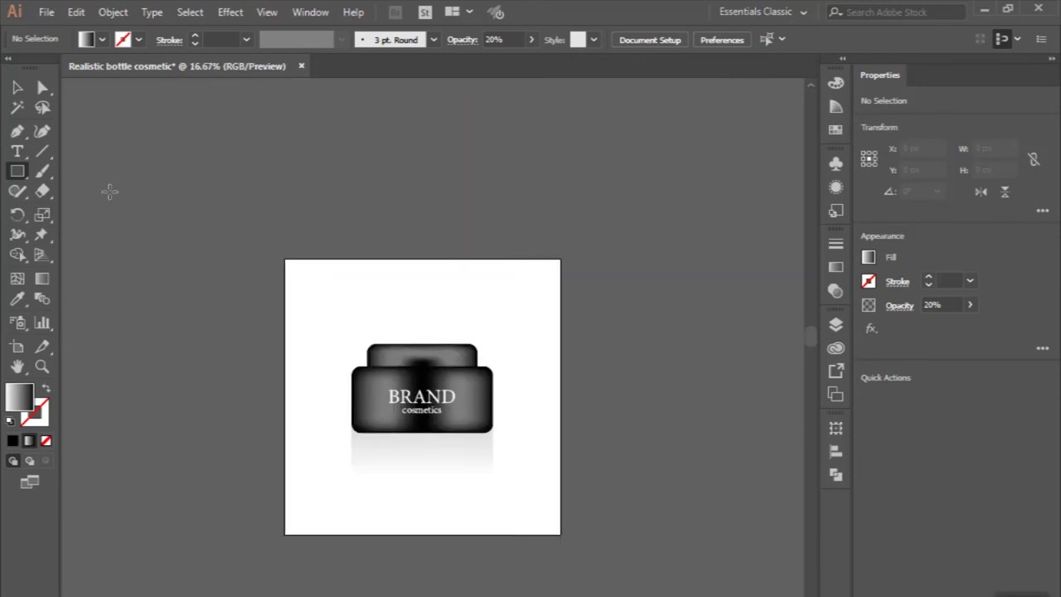
pyautogui.click(17, 88)
pyautogui.moveTo(256, 308); pyautogui.dragTo(559, 517)
pyautogui.keyDown('alt'); pyautogui.scroll(1, 559, 517); pyautogui.keyUp('alt')
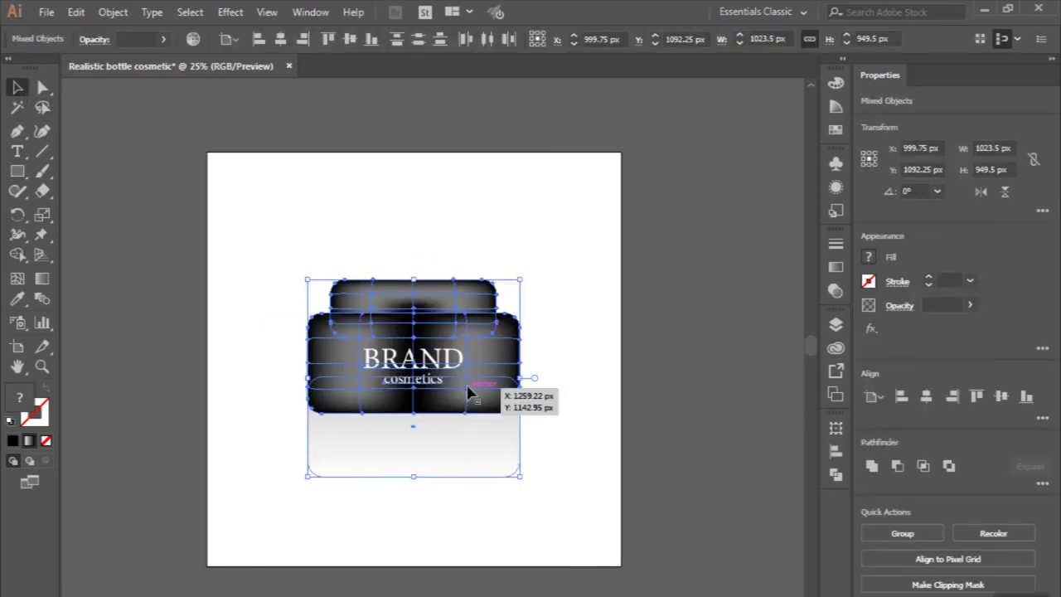
pyautogui.moveTo(469, 395); pyautogui.dragTo(469, 450)
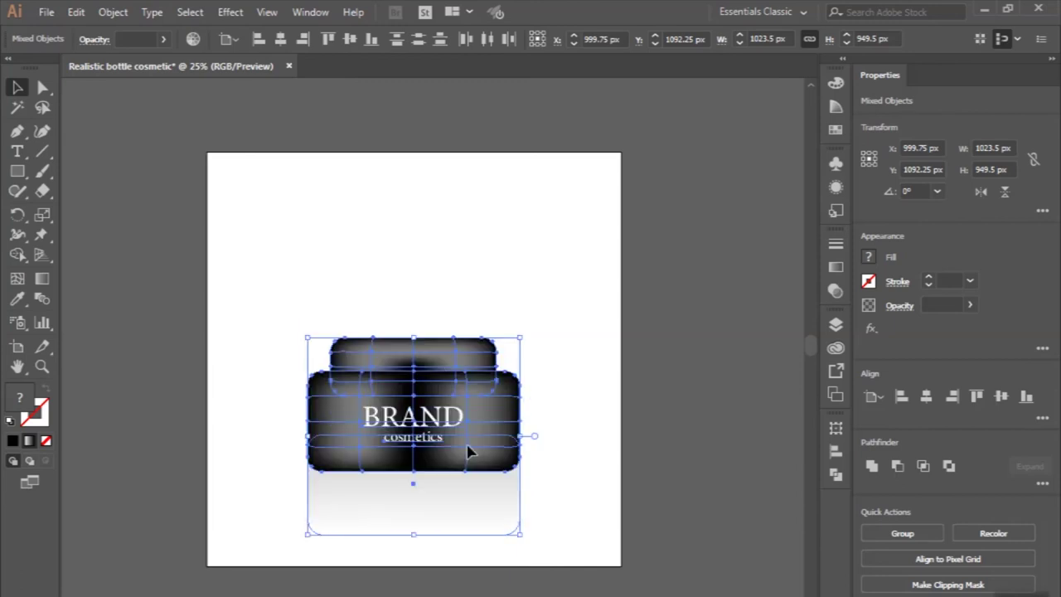
pyautogui.click(280, 39)
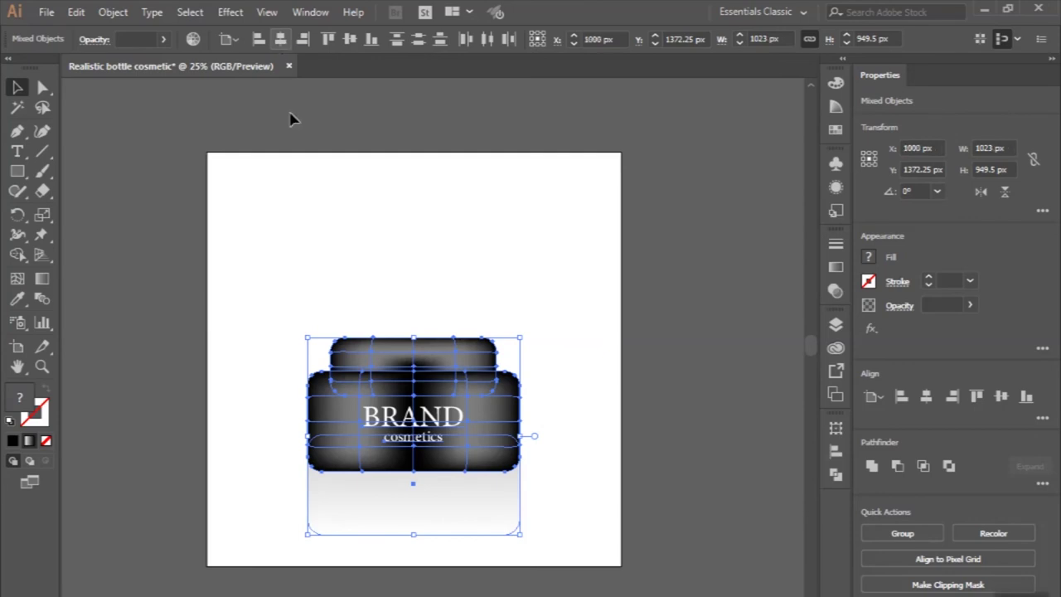
pyautogui.click(296, 160)
pyautogui.hscroll(-2, 297, 161)
# Step: Select the reflection and drag its gradient midpoint to 33.87%
pyautogui.click(471, 431)
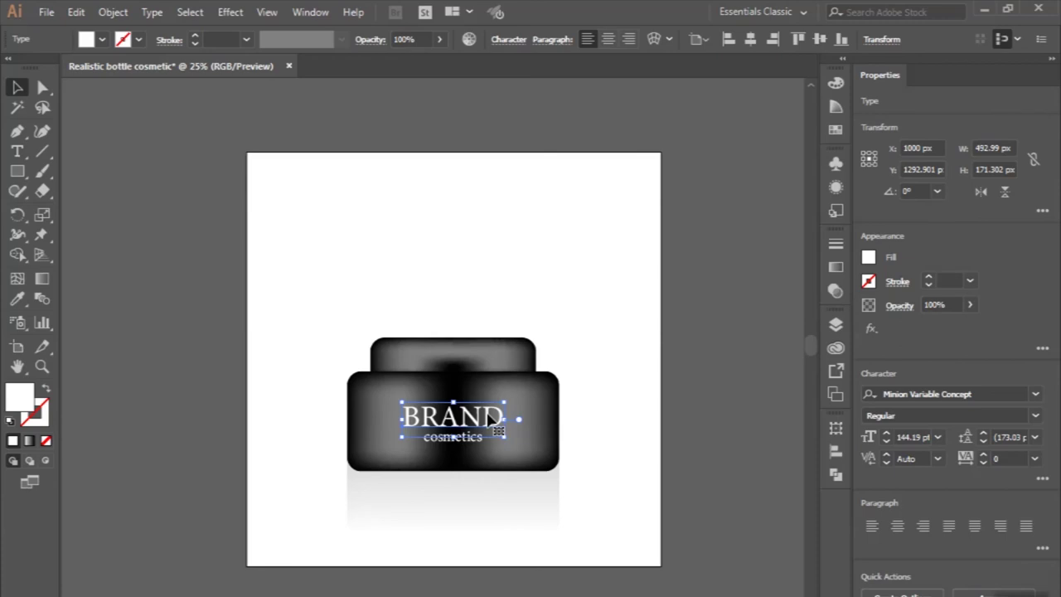
pyautogui.click(483, 485)
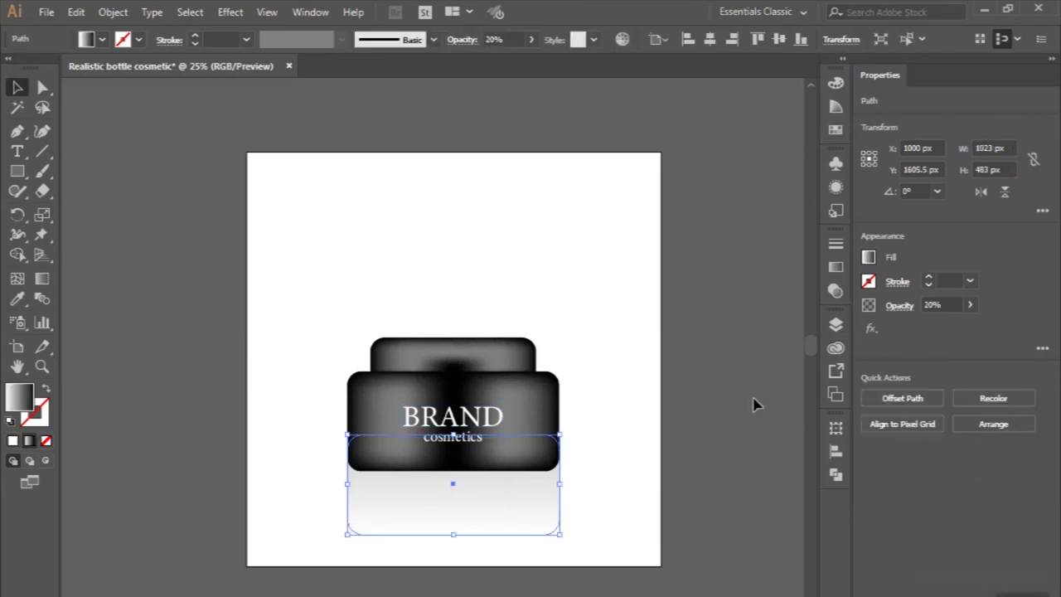
pyautogui.click(835, 266)
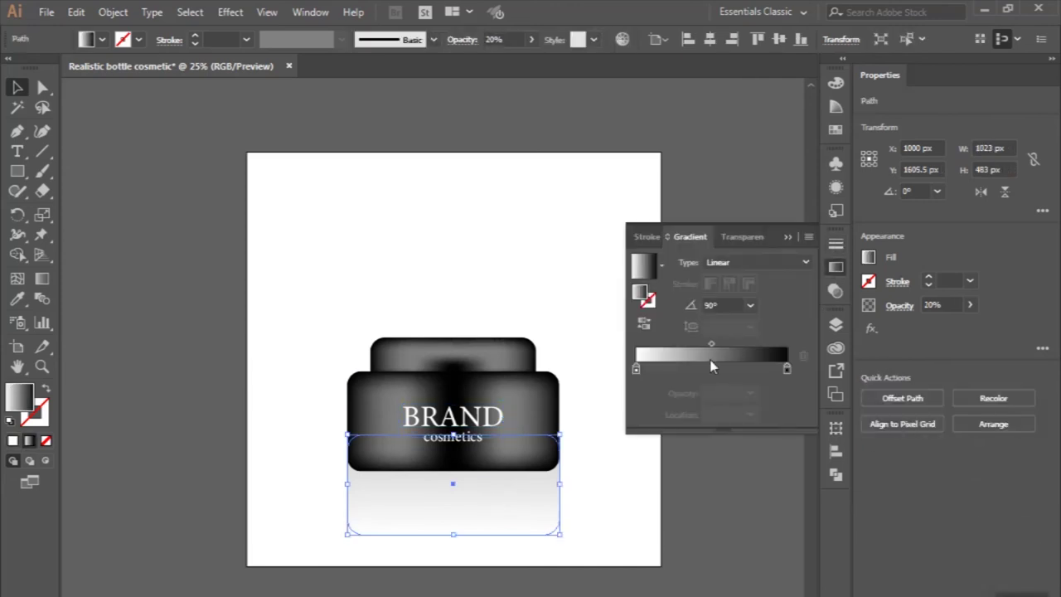
pyautogui.moveTo(713, 345); pyautogui.dragTo(687, 351)
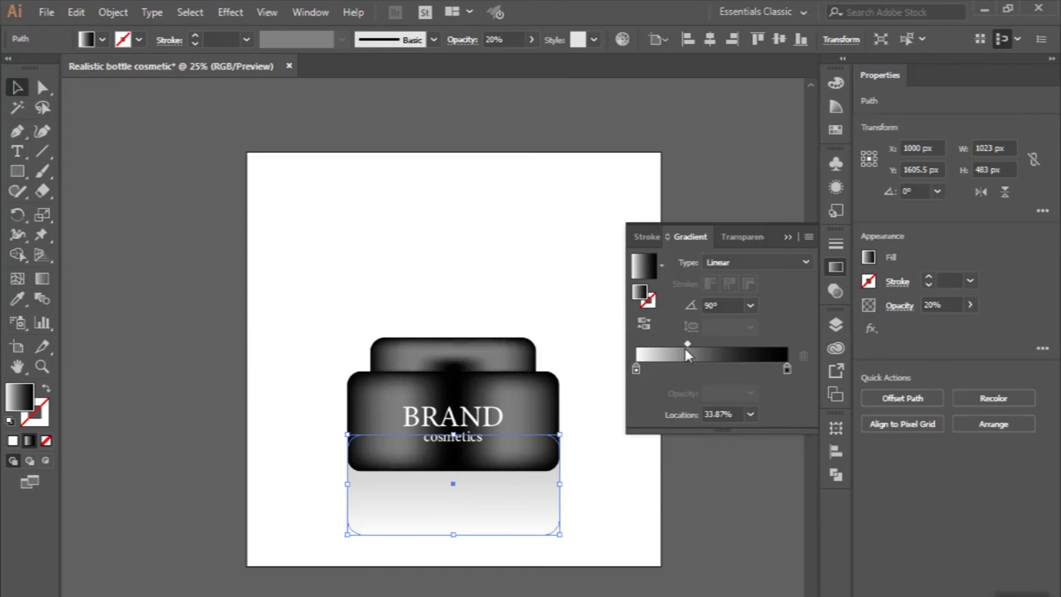
pyautogui.click(559, 235)
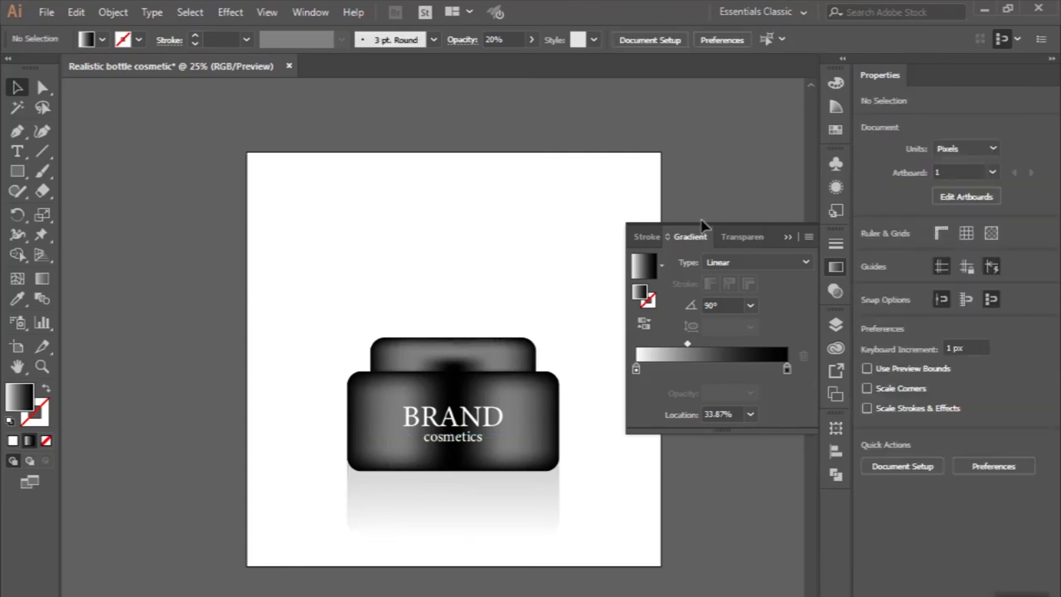
pyautogui.click(785, 237)
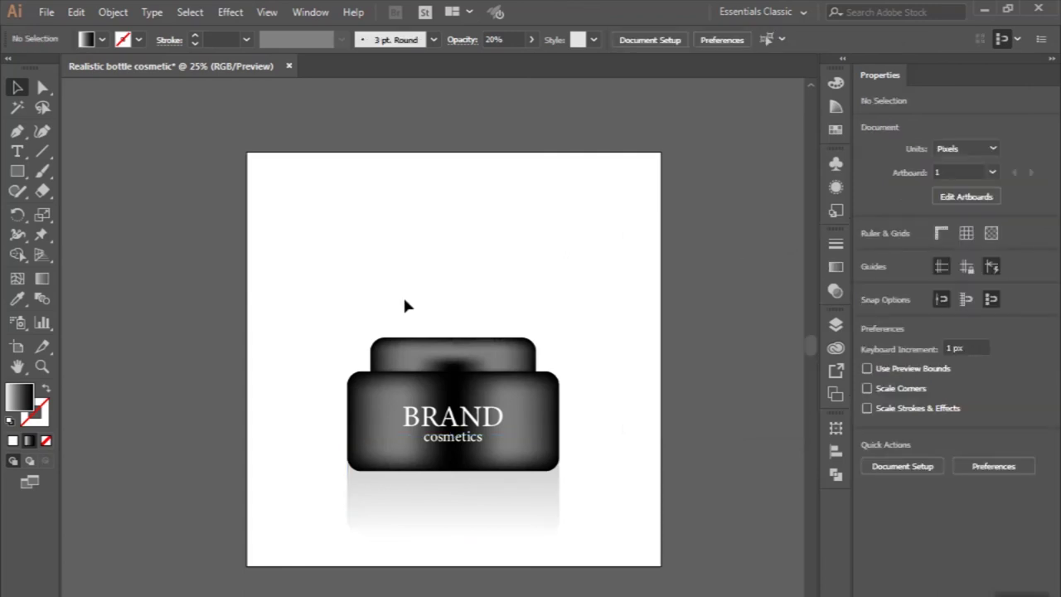
# Step: Marquee-select the jar, label and reflection and drag them higher up the artboard
pyautogui.moveTo(280, 311); pyautogui.dragTo(585, 553)
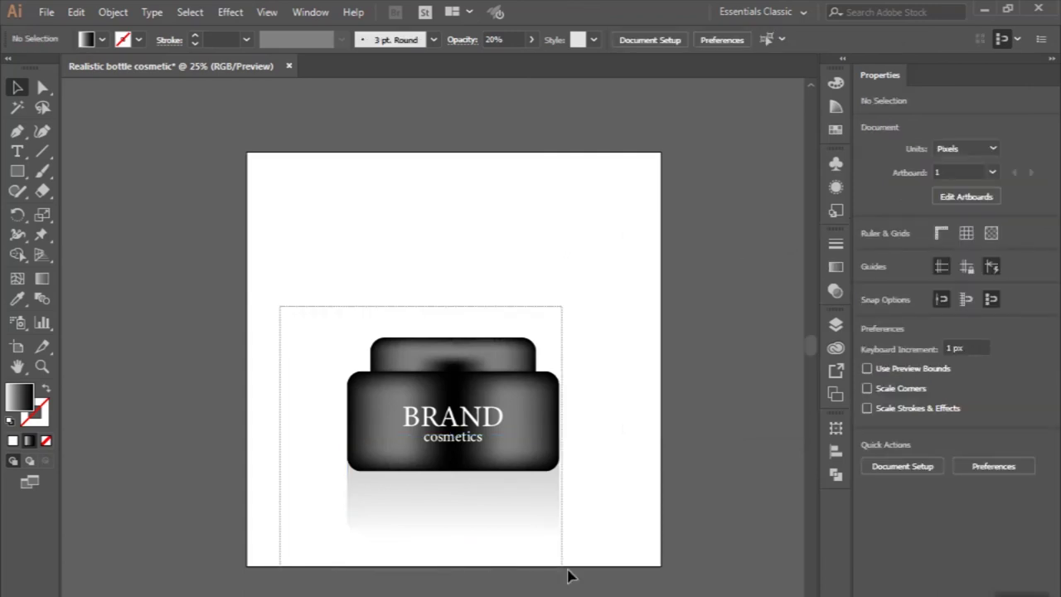
pyautogui.click(611, 527)
pyautogui.scroll(2, 611, 527)
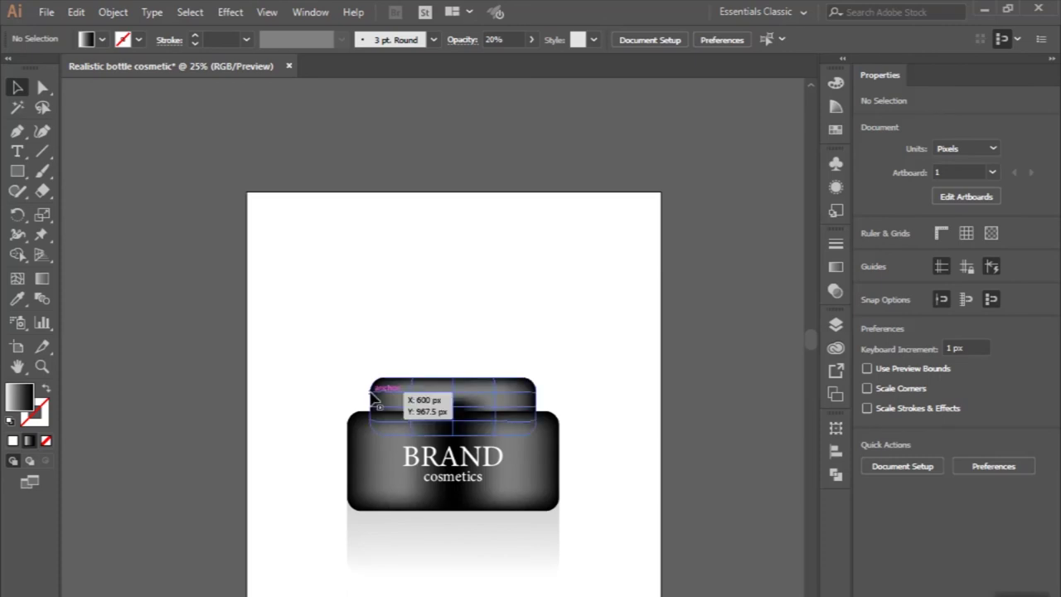
pyautogui.moveTo(254, 327); pyautogui.dragTo(610, 564)
pyautogui.moveTo(520, 468); pyautogui.dragTo(520, 329)
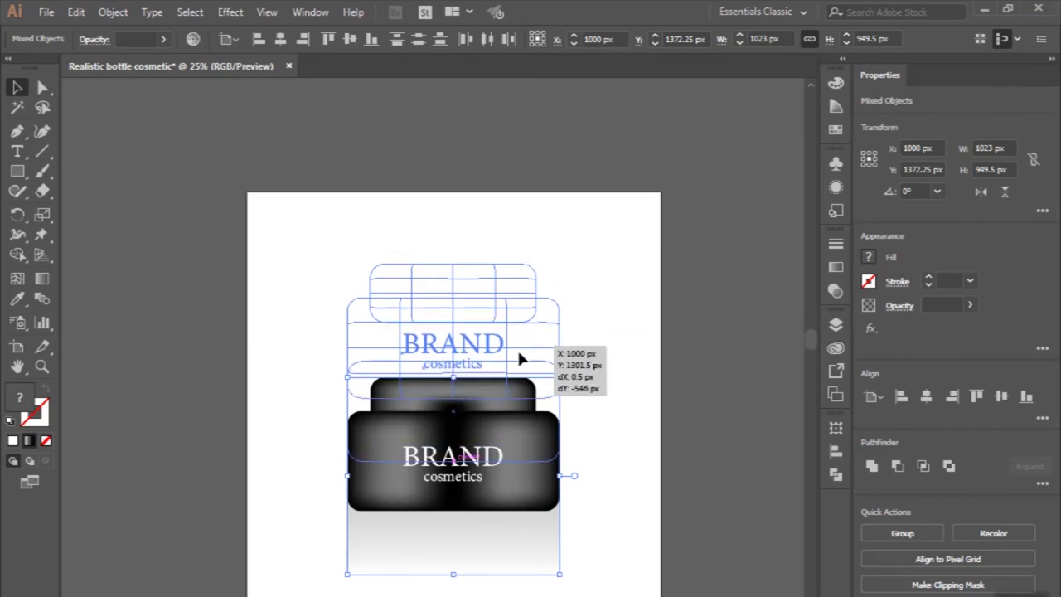
pyautogui.moveTo(520, 329); pyautogui.dragTo(517, 363)
pyautogui.click(578, 406)
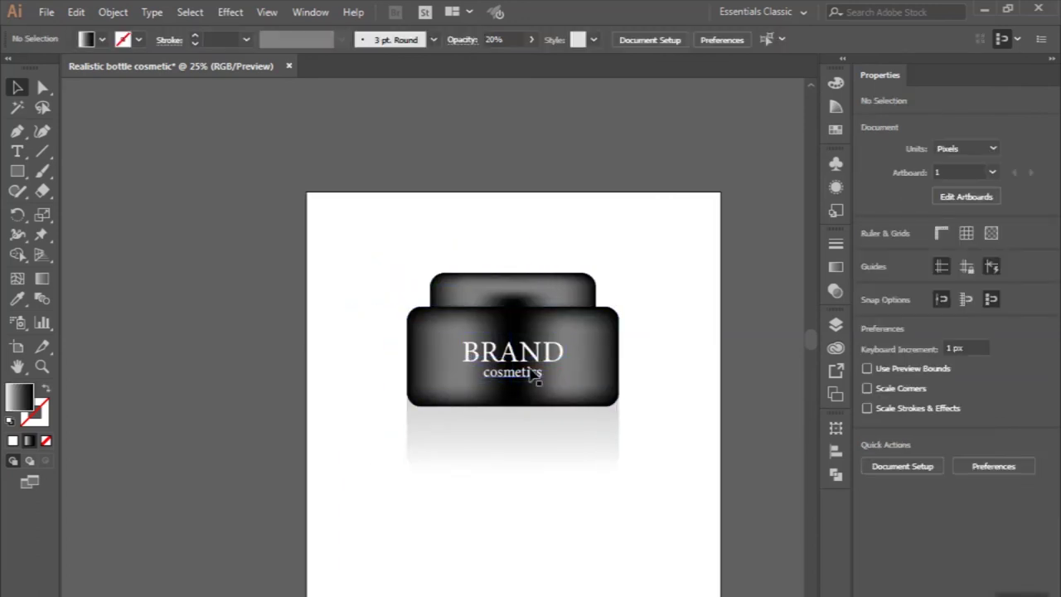
# Step: Alt-drag a copy of the BRAND cosmetics text below the reflection and fill it dark gray
pyautogui.click(518, 373)
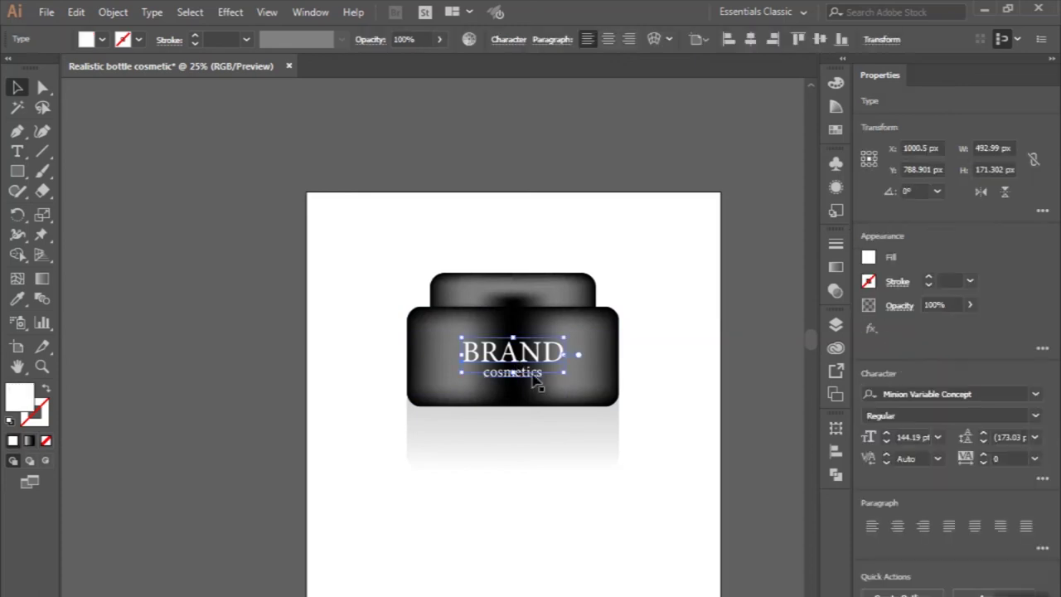
pyautogui.keyDown('shift'); pyautogui.click(537, 379); pyautogui.keyUp('shift')
pyautogui.moveTo(535, 380)
pyautogui.mouseDown()
pyautogui.moveTo(516, 547)
pyautogui.moveTo(522, 540)
pyautogui.mouseUp()
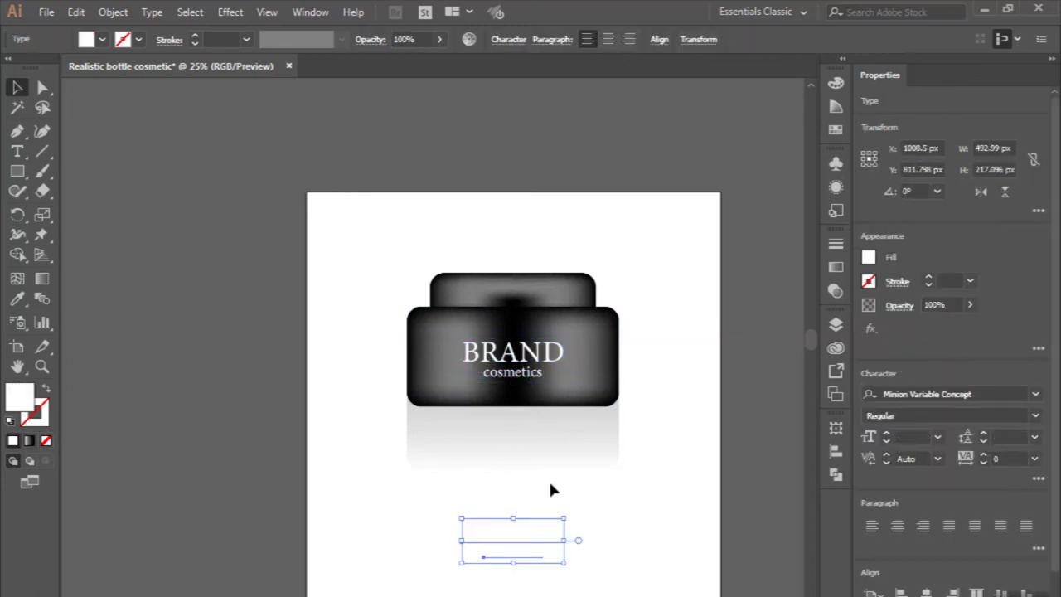
pyautogui.click(100, 40)
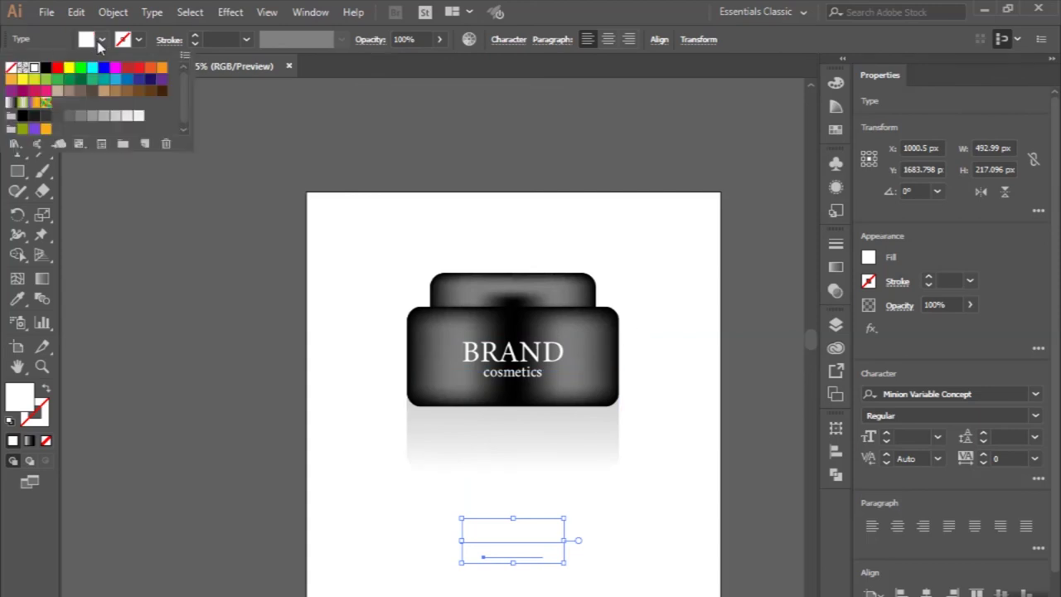
pyautogui.click(58, 116)
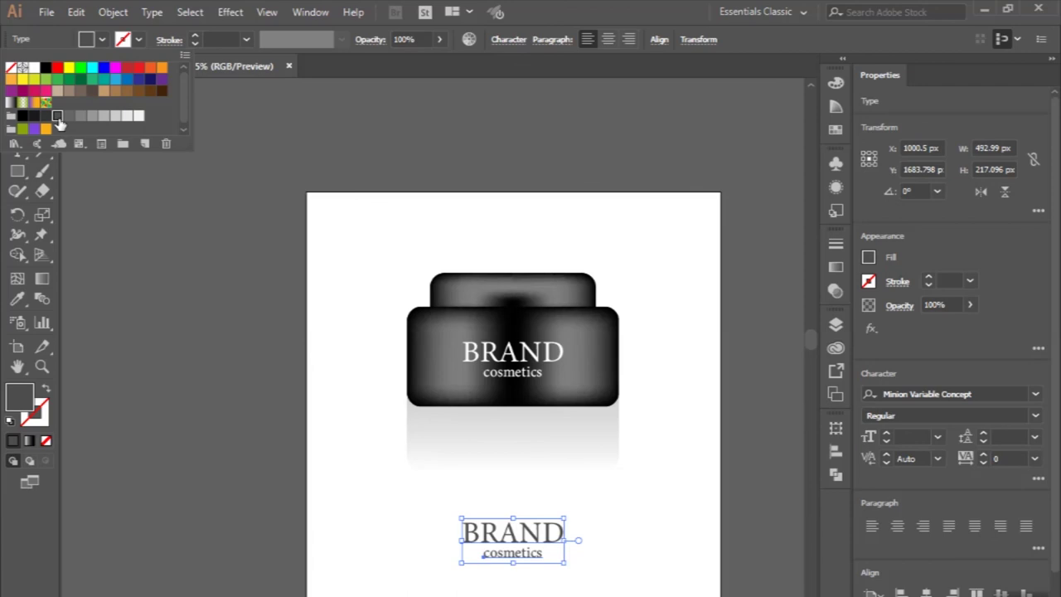
pyautogui.click(68, 117)
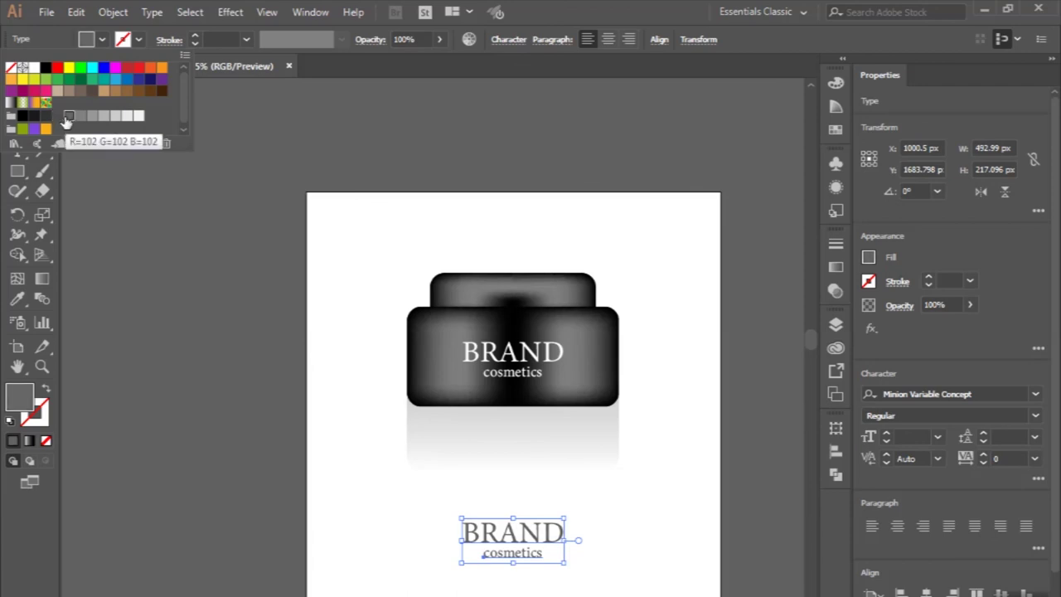
pyautogui.click(46, 116)
pyautogui.click(165, 238)
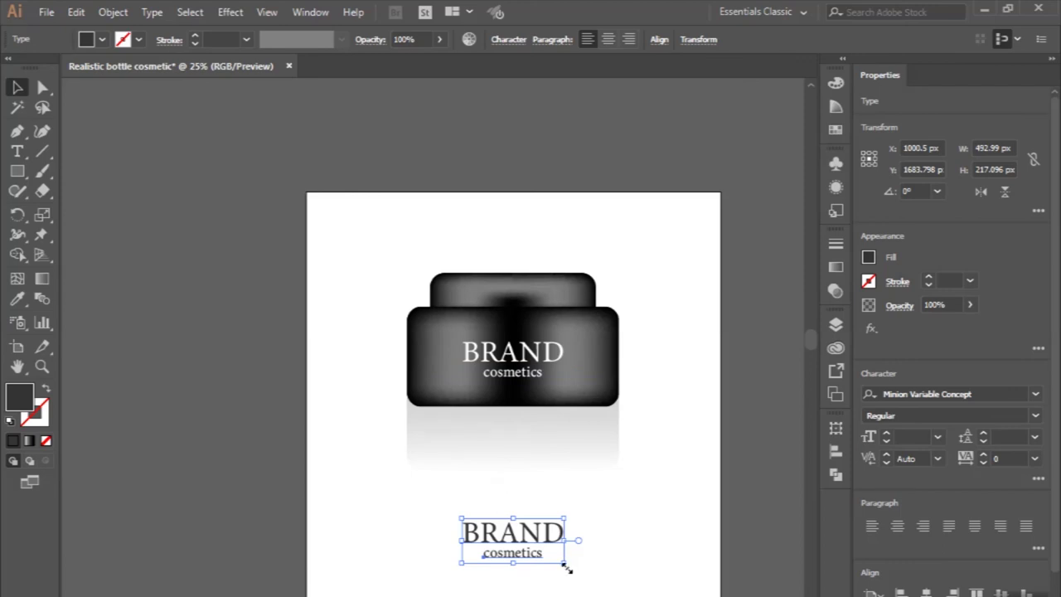
# Step: Shrink the gray logo copy proportionally, nudge it up, and centre it horizontally on the artboard
pyautogui.moveTo(567, 566); pyautogui.dragTo(551, 560)
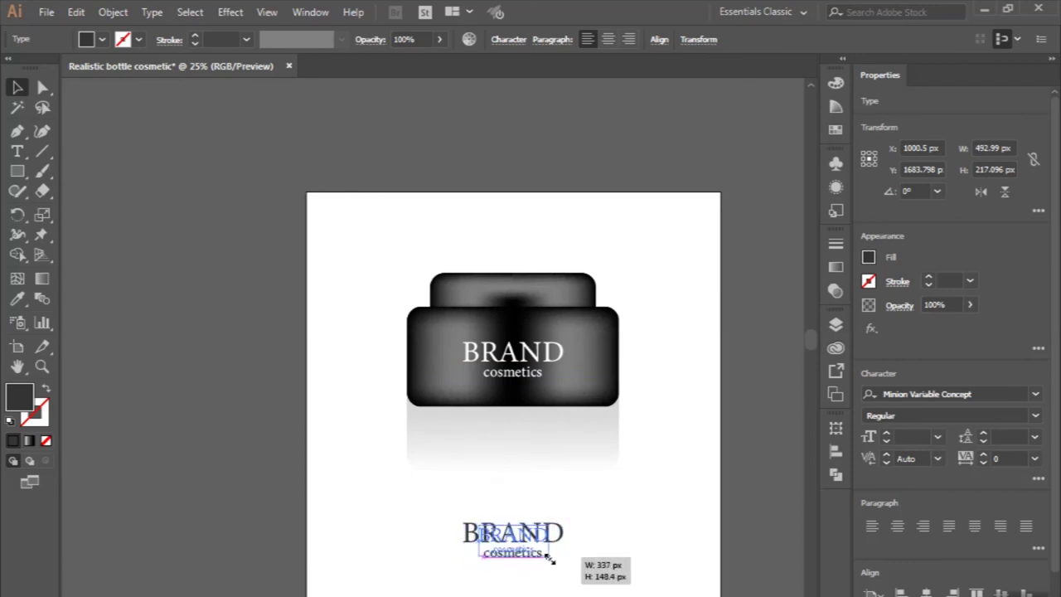
pyautogui.scroll(-2, 550, 559)
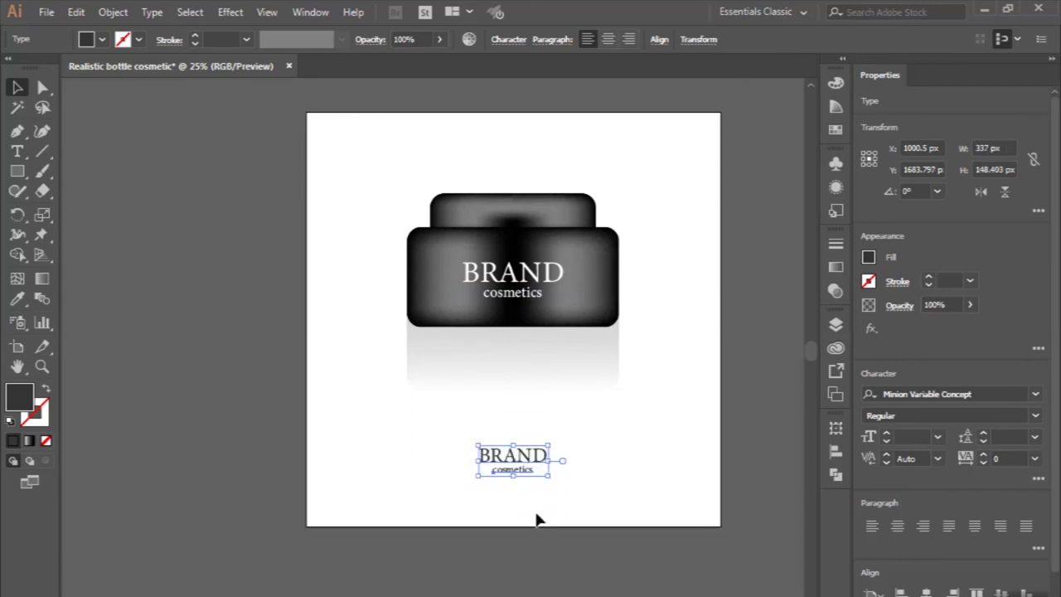
pyautogui.moveTo(520, 462); pyautogui.dragTo(519, 442)
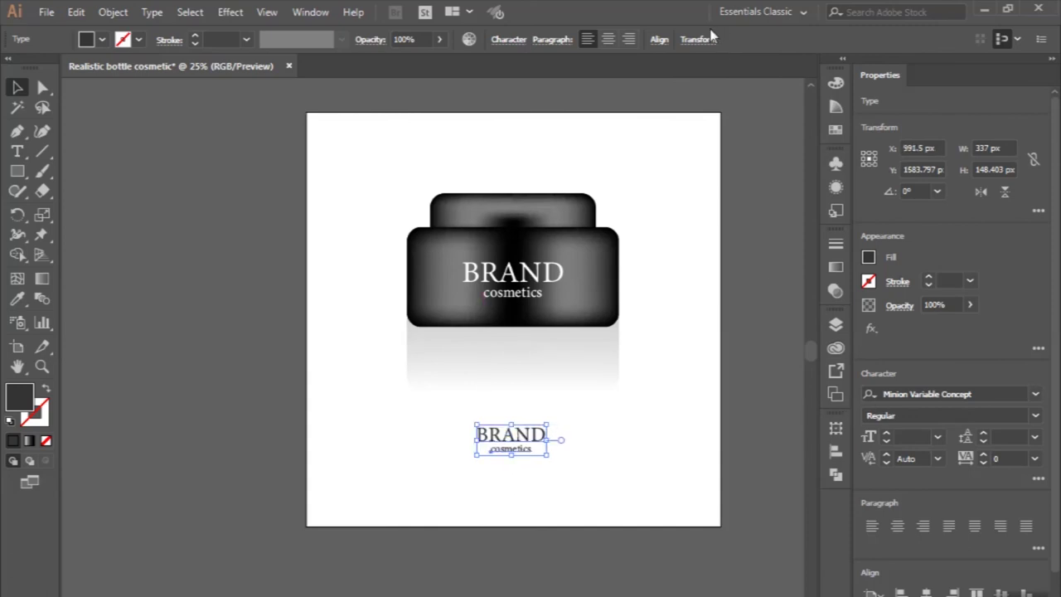
pyautogui.click(662, 39)
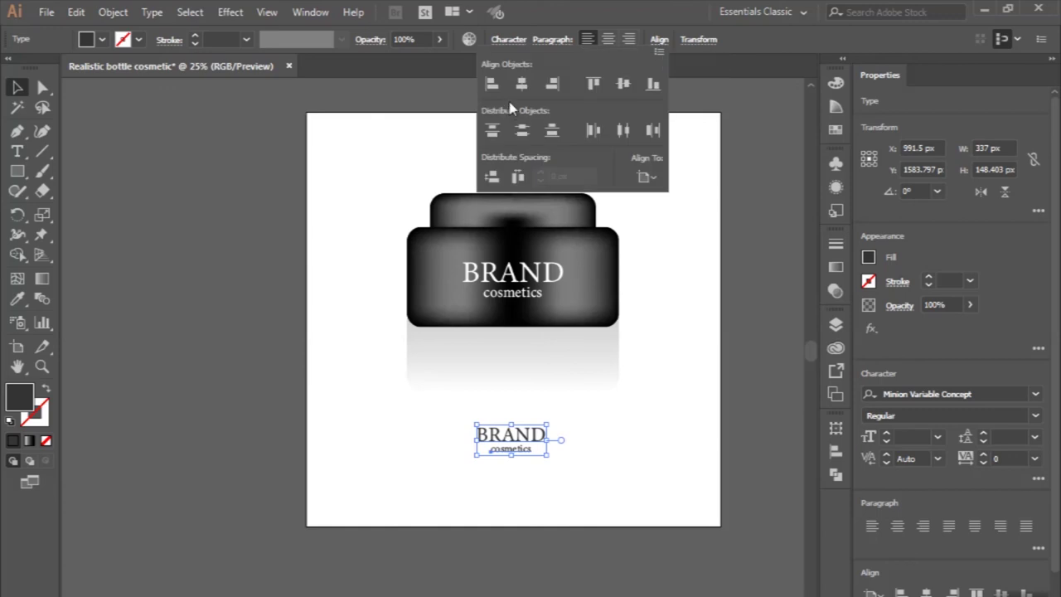
pyautogui.click(527, 84)
pyautogui.click(280, 267)
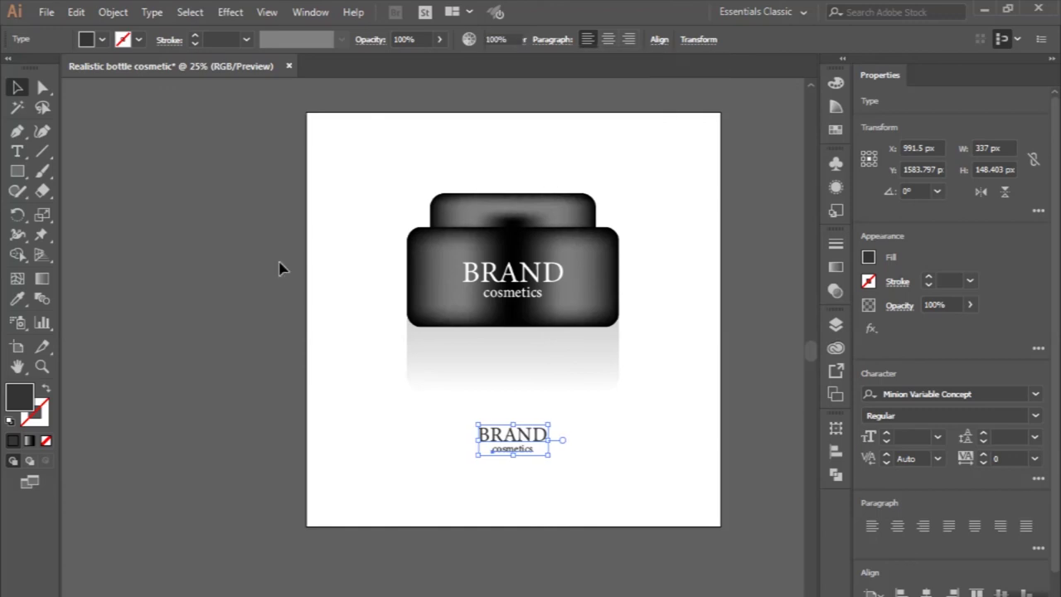
pyautogui.click(17, 151)
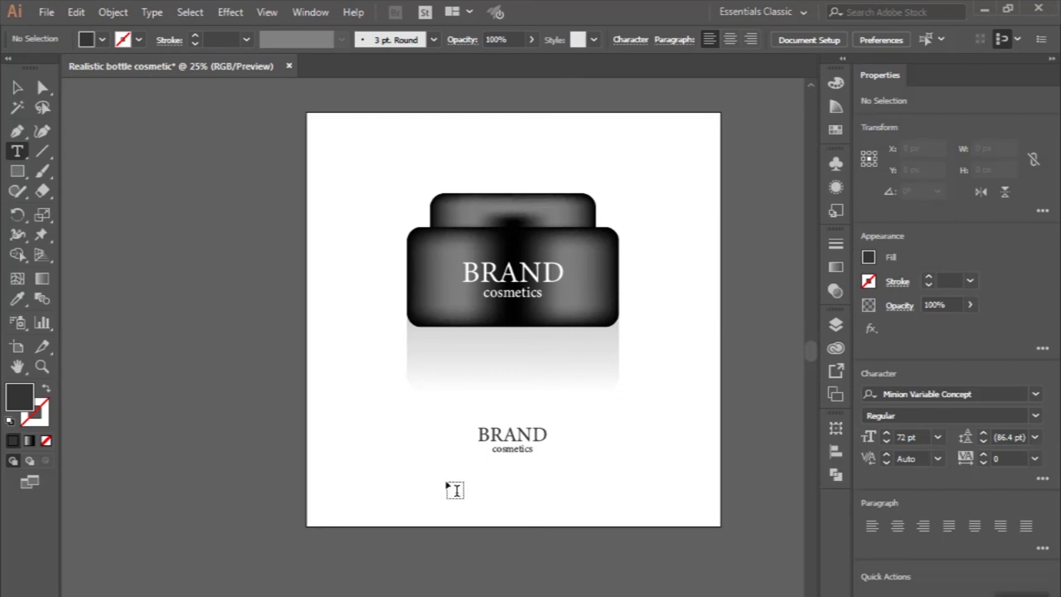
# Step: Draw a 14 pt placeholder text area below the small logo, widen it, and centre-align the paragraph
pyautogui.click(938, 438)
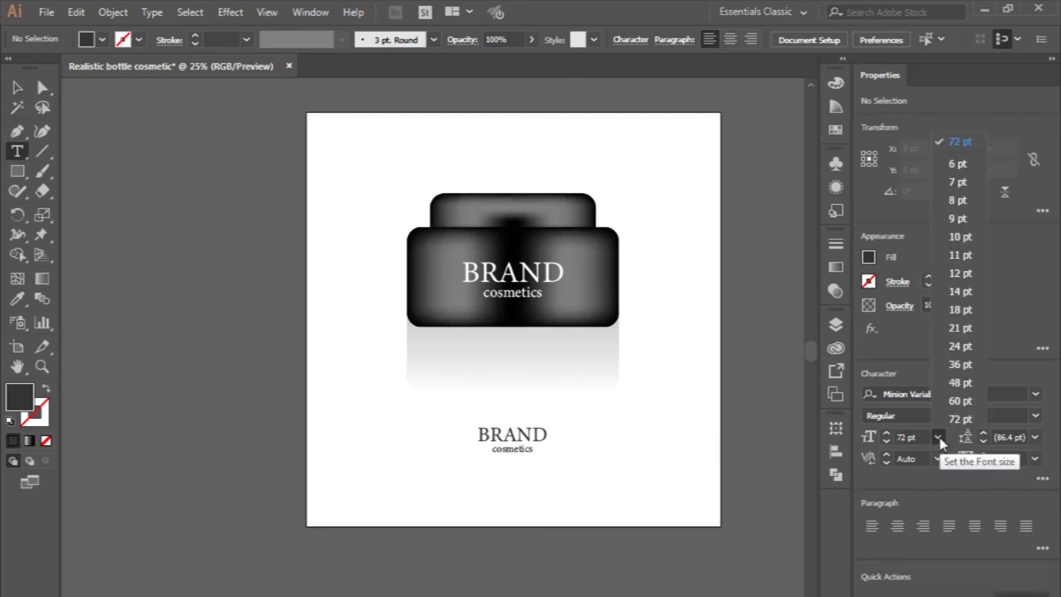
pyautogui.click(958, 293)
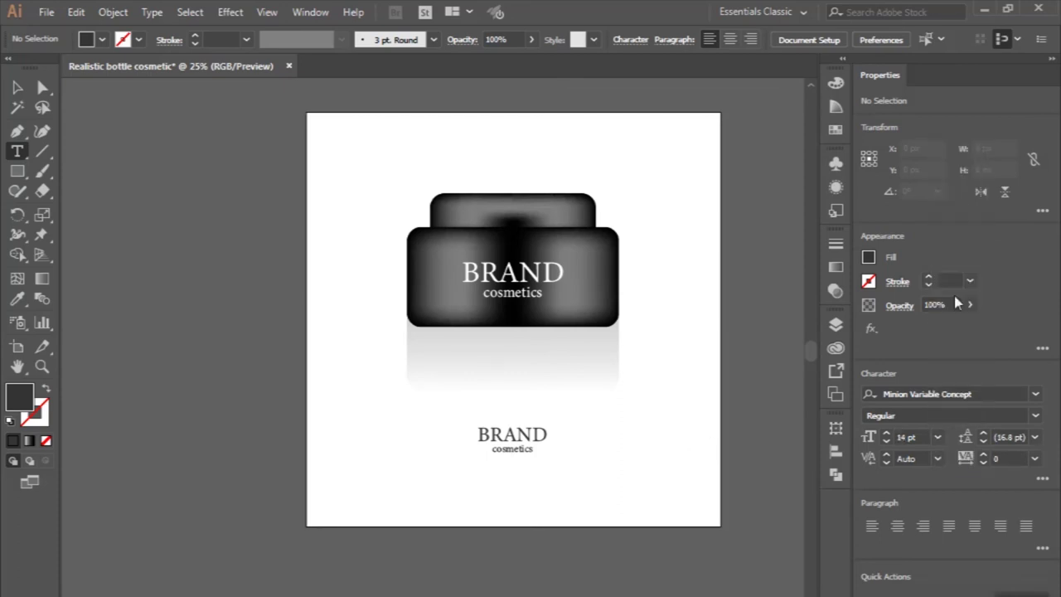
pyautogui.moveTo(436, 466)
pyautogui.mouseDown()
pyautogui.moveTo(627, 489)
pyautogui.moveTo(594, 488)
pyautogui.mouseUp()
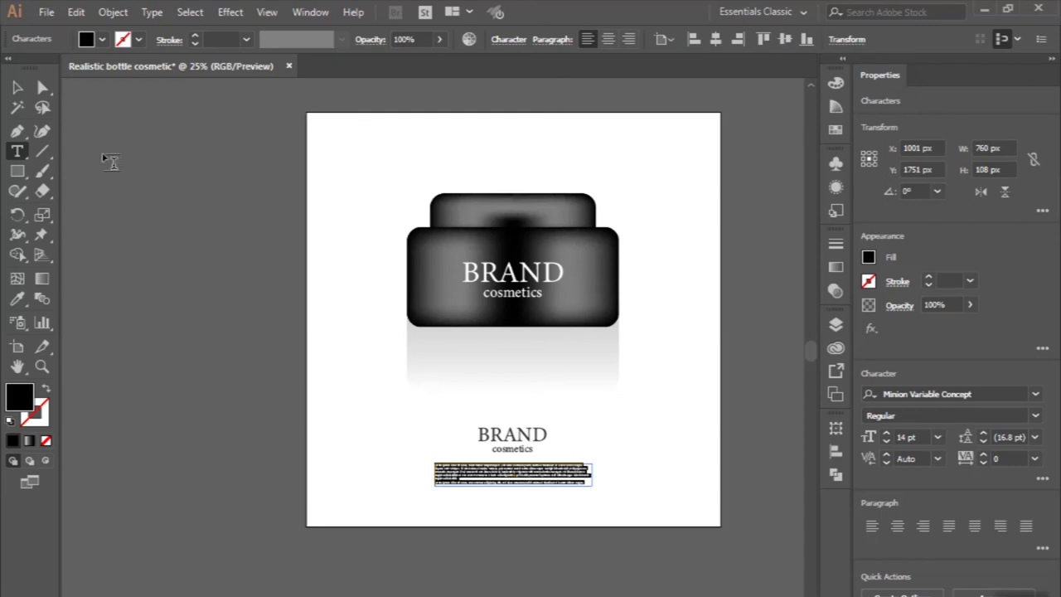
pyautogui.click(17, 88)
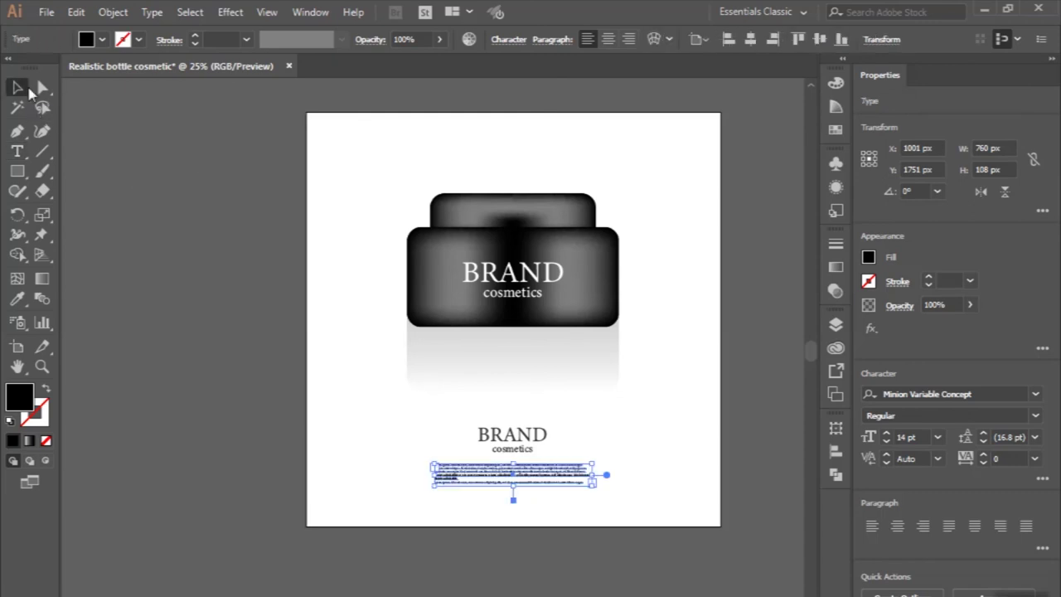
pyautogui.moveTo(611, 475); pyautogui.dragTo(676, 478)
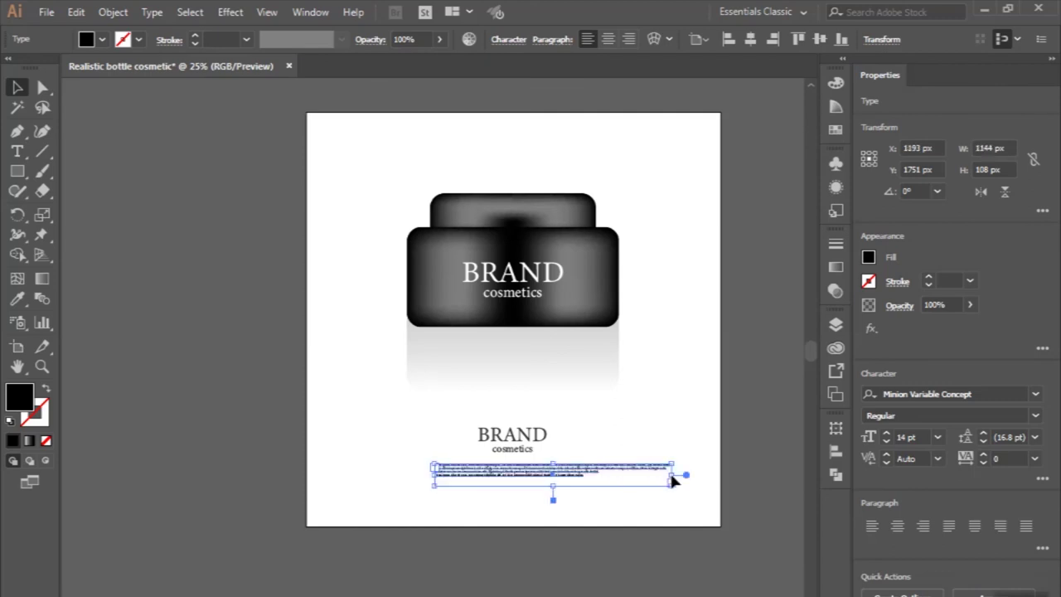
pyautogui.click(898, 527)
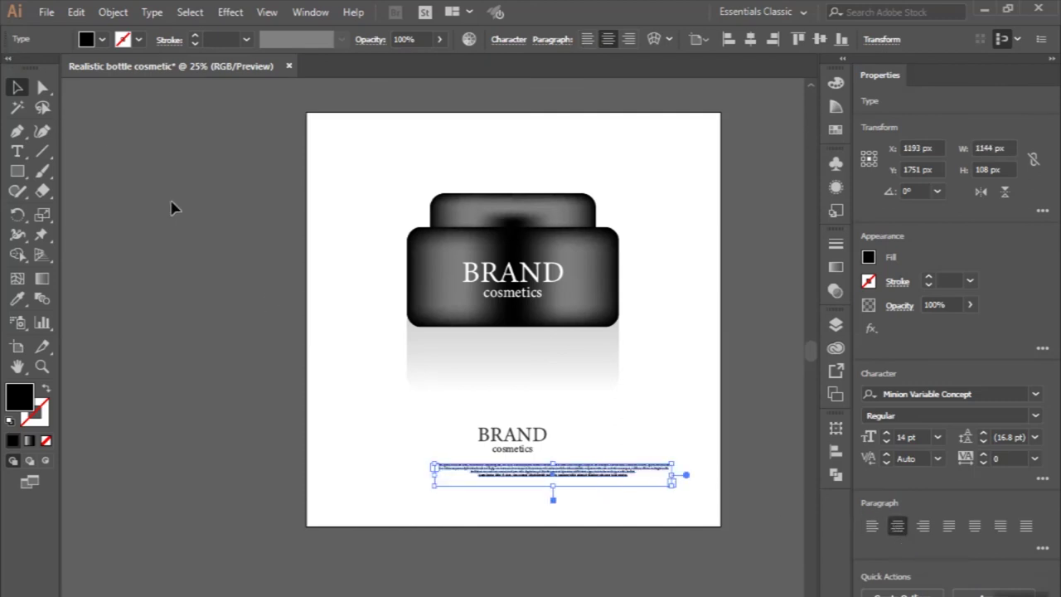
pyautogui.click(172, 208)
# Step: Move the paragraph under the logo and centre it horizontally on the artboard
pyautogui.click(583, 469)
pyautogui.moveTo(583, 472); pyautogui.dragTo(535, 472)
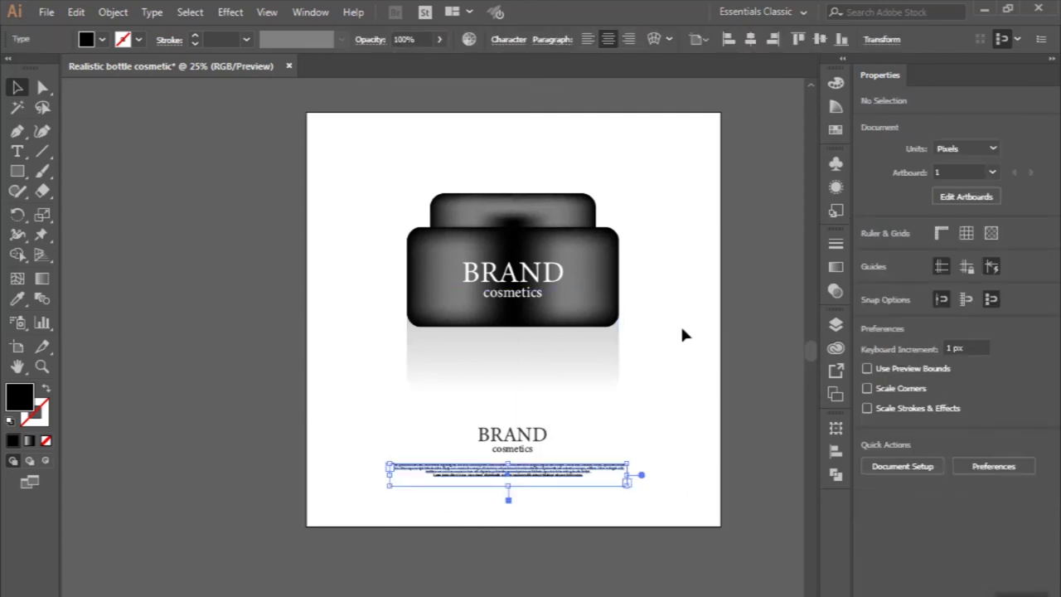
pyautogui.click(750, 41)
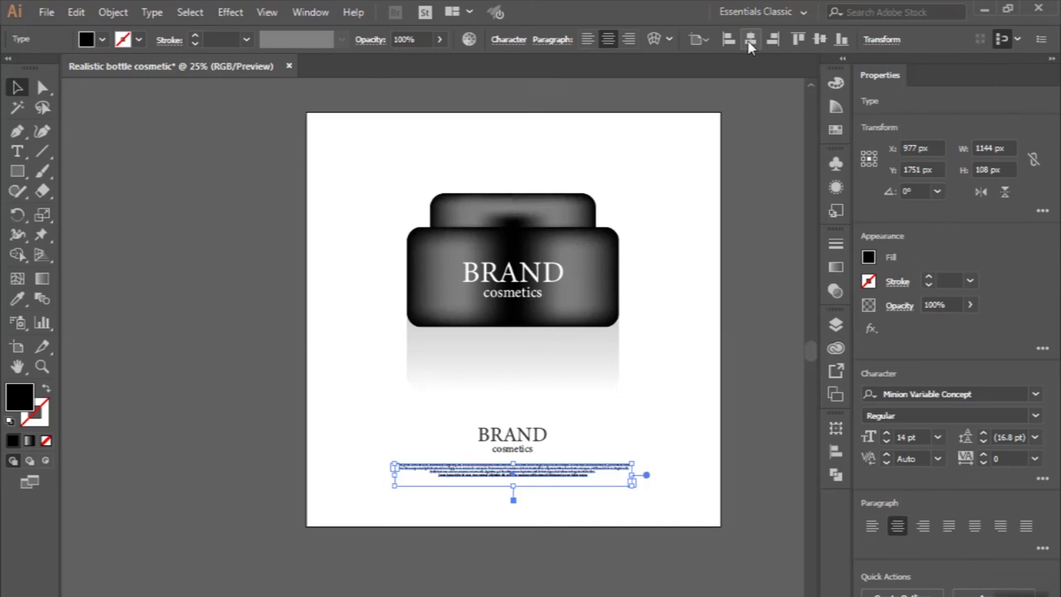
pyautogui.click(667, 412)
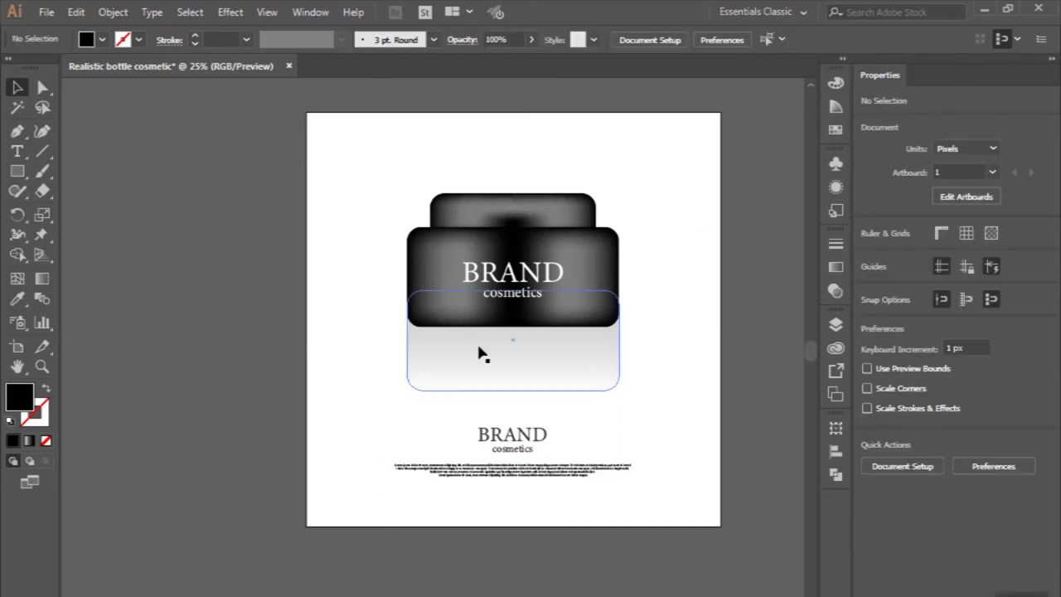
# Step: Drag the jar and its reflection slightly lower, just above the small BRAND logo
pyautogui.moveTo(342, 232); pyautogui.dragTo(586, 378)
pyautogui.moveTo(527, 270); pyautogui.dragTo(520, 290)
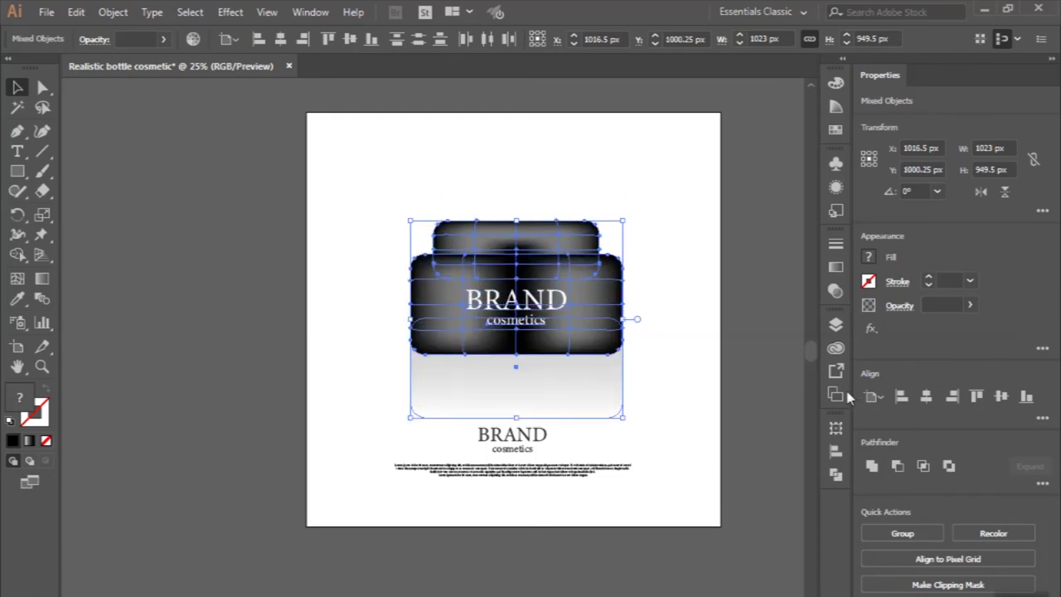
pyautogui.click(753, 435)
pyautogui.scroll(1, 748, 436)
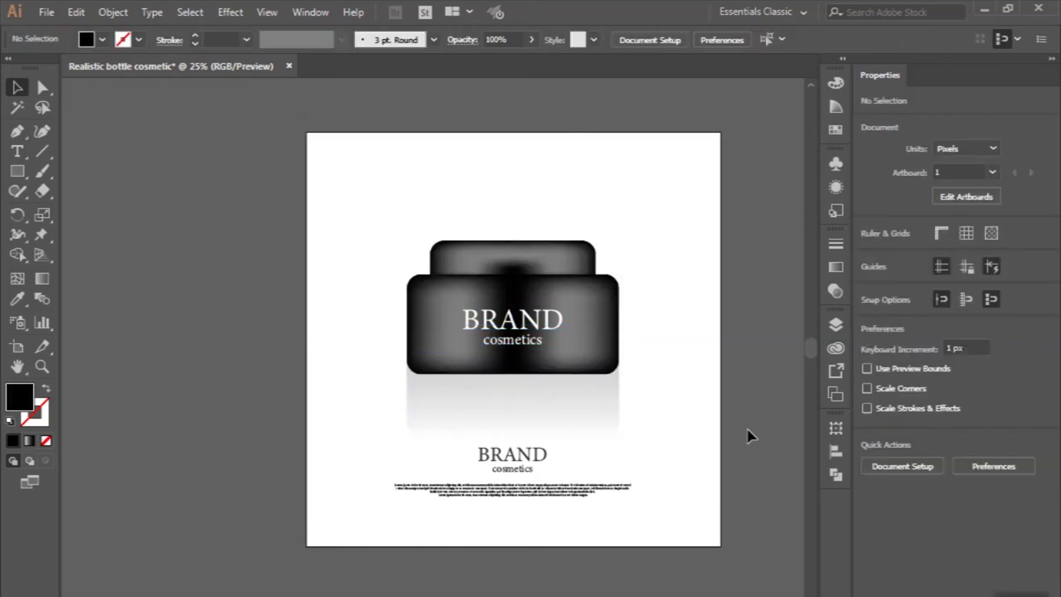
pyautogui.scroll(1, 748, 436)
pyautogui.hscroll(4, 748, 436)
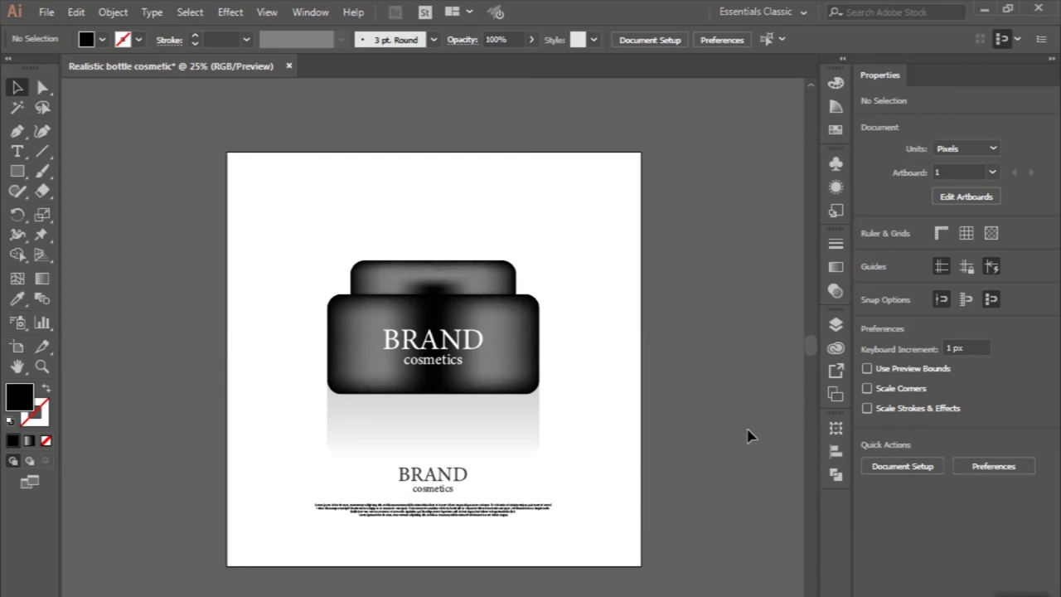